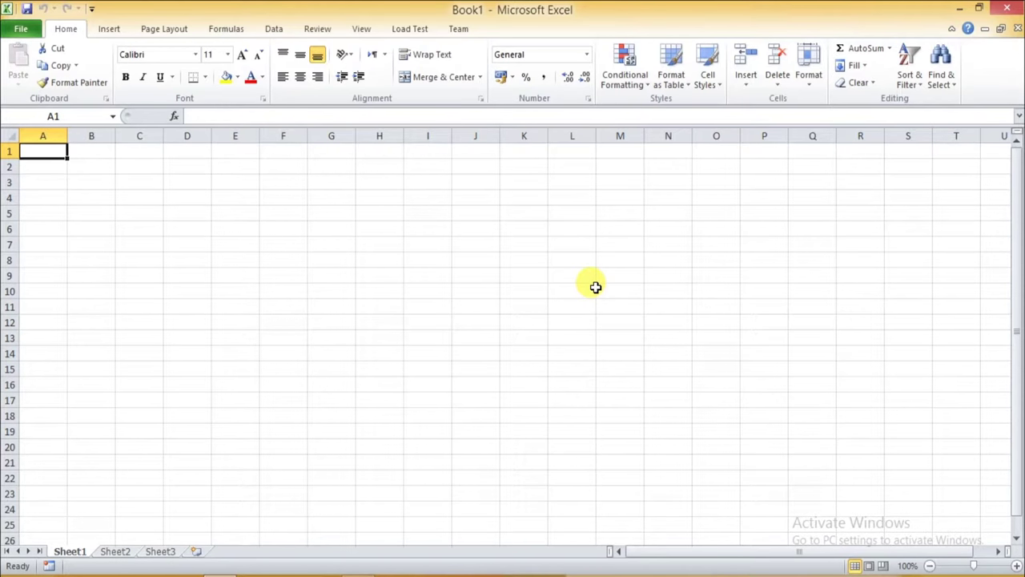
Save the new blank workbook under the file name 'Expense Report'.
key("ctrl+s")
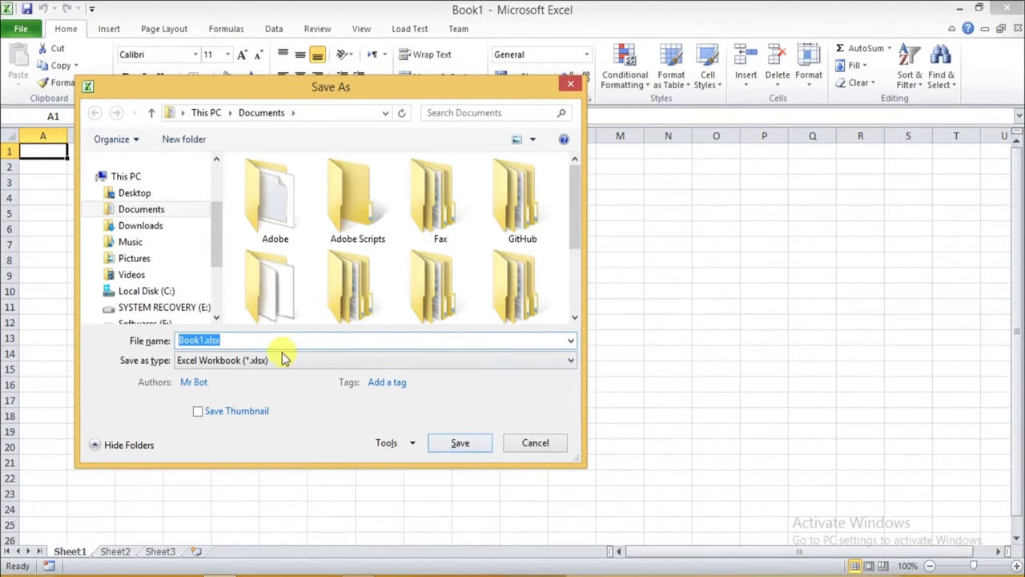
type("Expe")
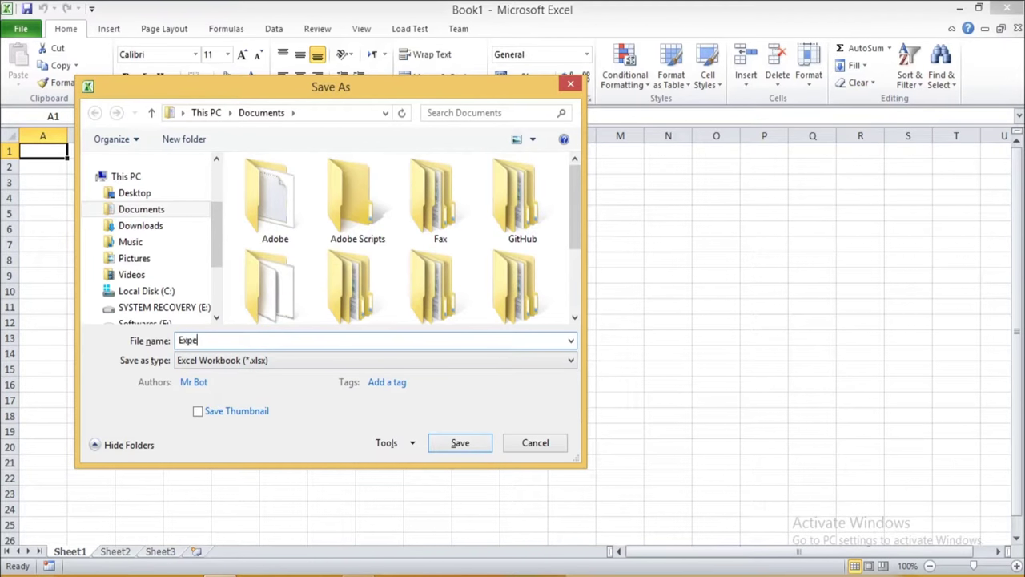
type("nse Re")
type("port")
key("Return")
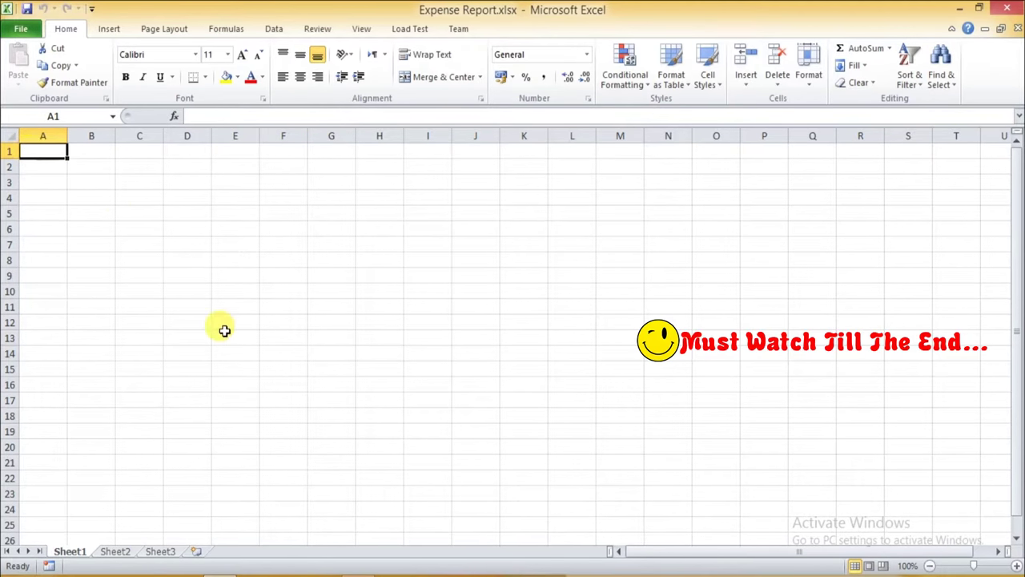
Enter the title 'Expense Report Details' in cell A1, fixing a typo along the way.
type("Ex")
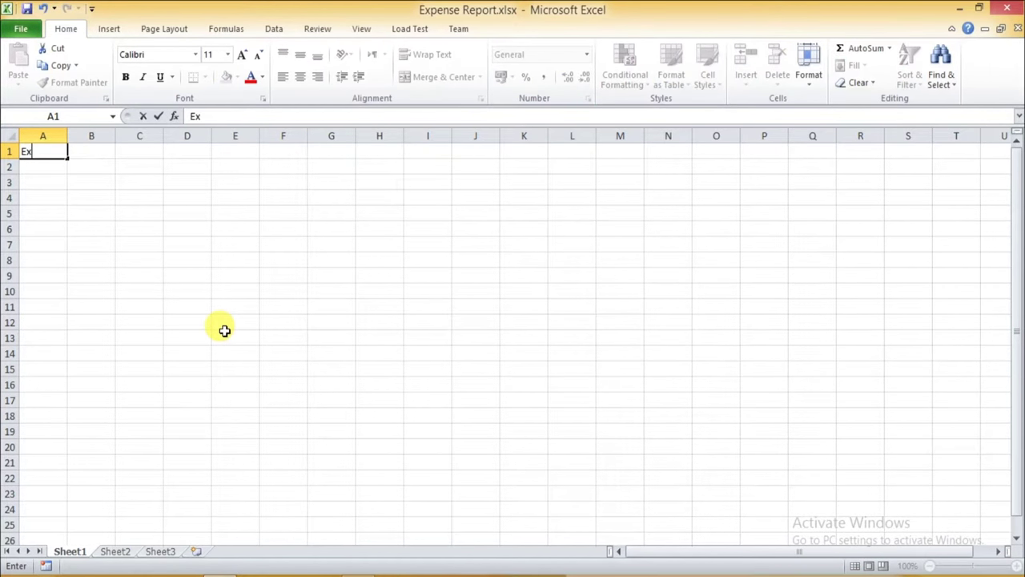
type("pense")
type(" Repor")
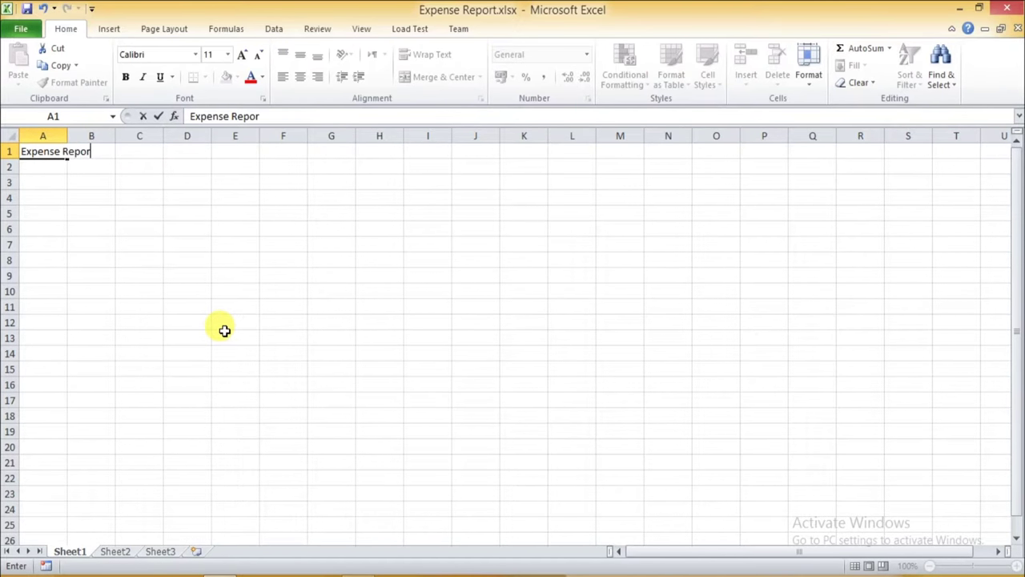
type("tR")
type("e")
key("BackSpace")
key("BackSpace")
type("Details")
key("Return")
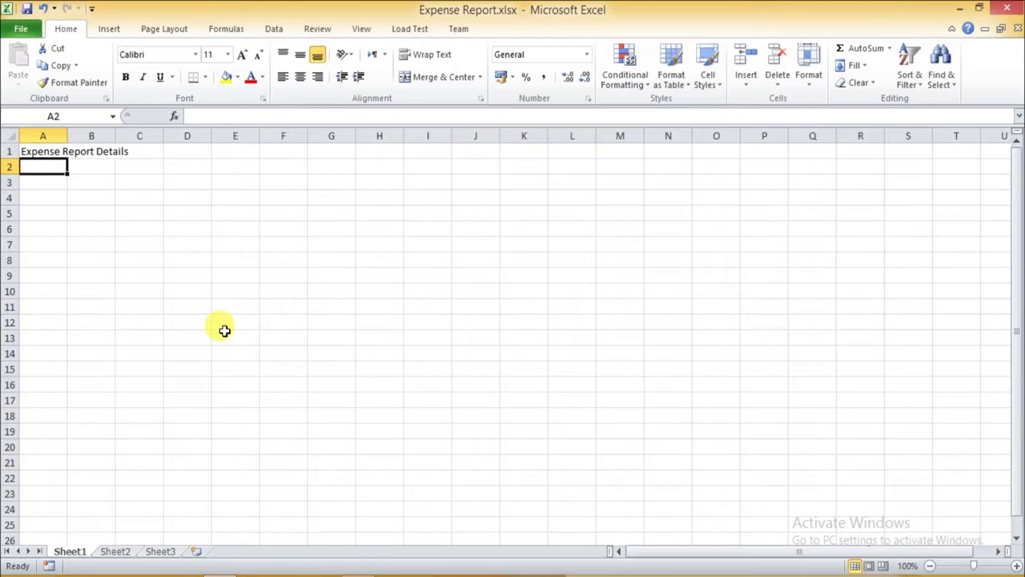
Enter the headers S.No, Date, Details and Remark in cells A2 through D2.
type("S")
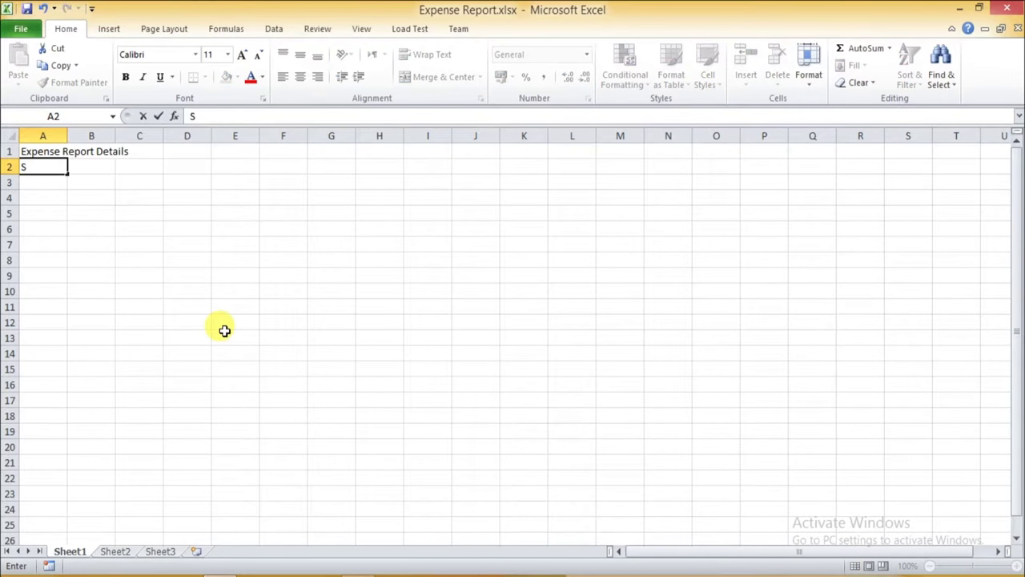
type(".N")
type("o")
key("Tab")
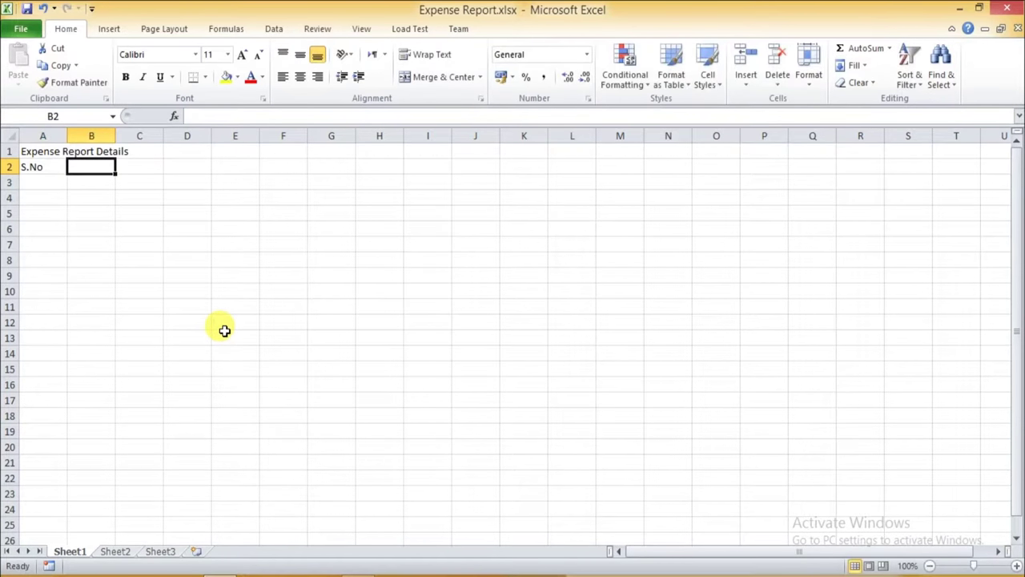
type("DA")
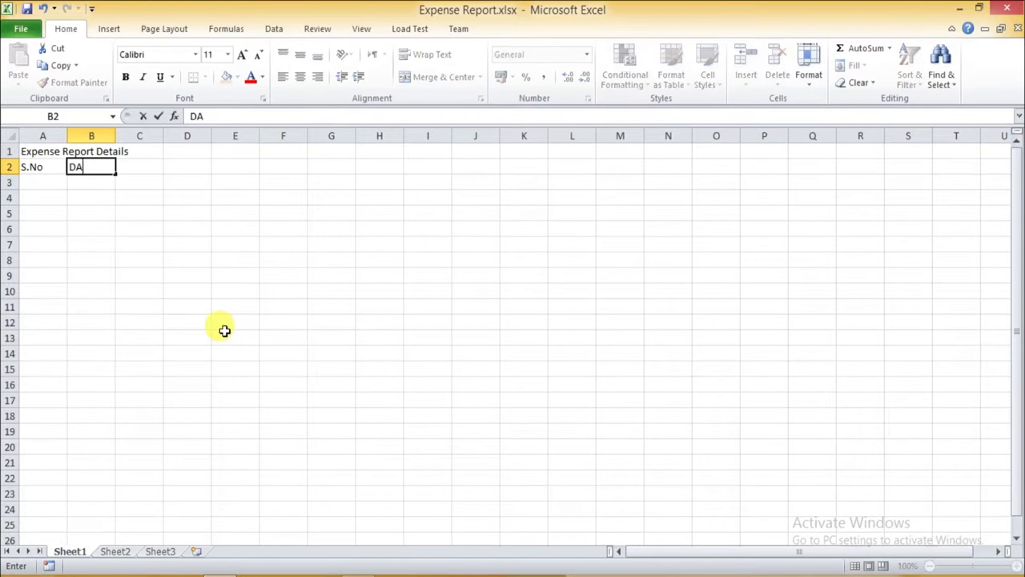
type("ta")
key("BackSpace")
key("BackSpace")
key("BackSpace")
type("ate")
key("Tab")
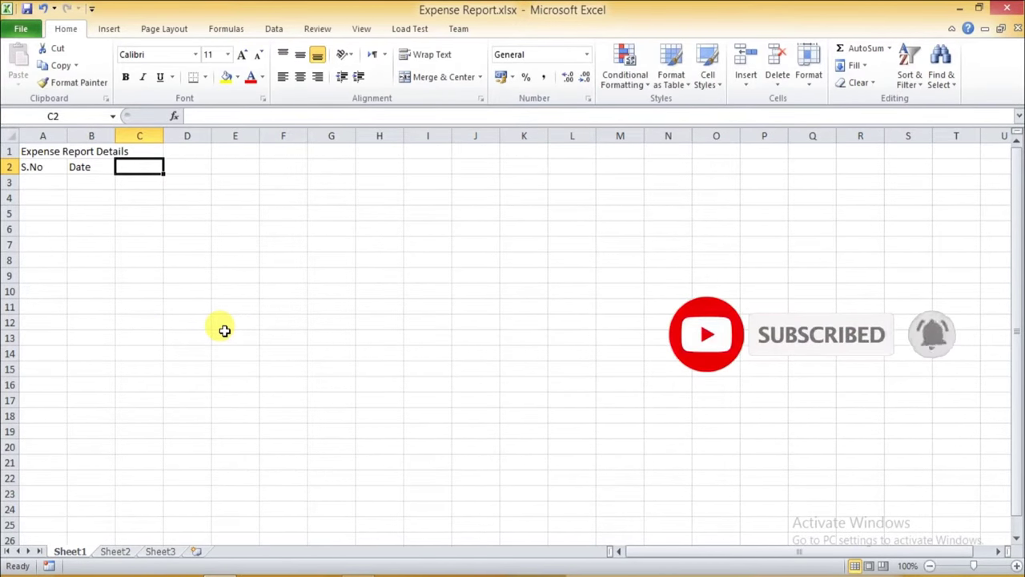
type("Detai")
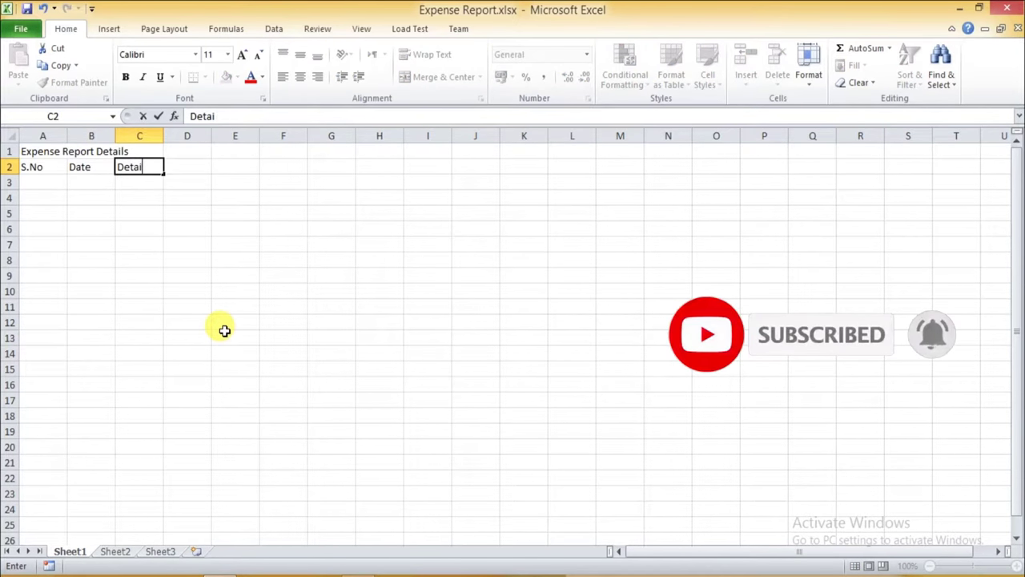
type("ls")
key("Tab")
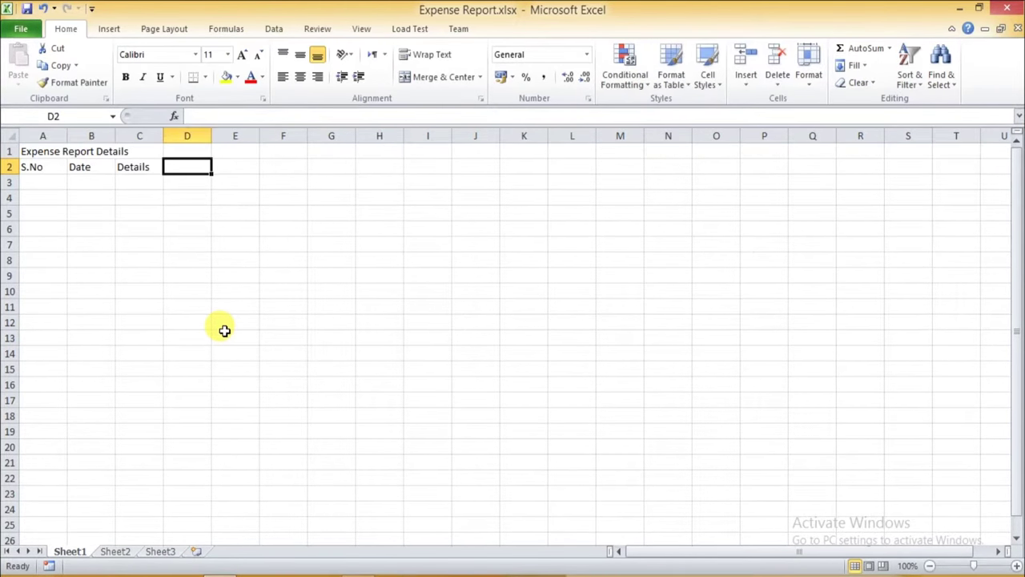
type("Rema")
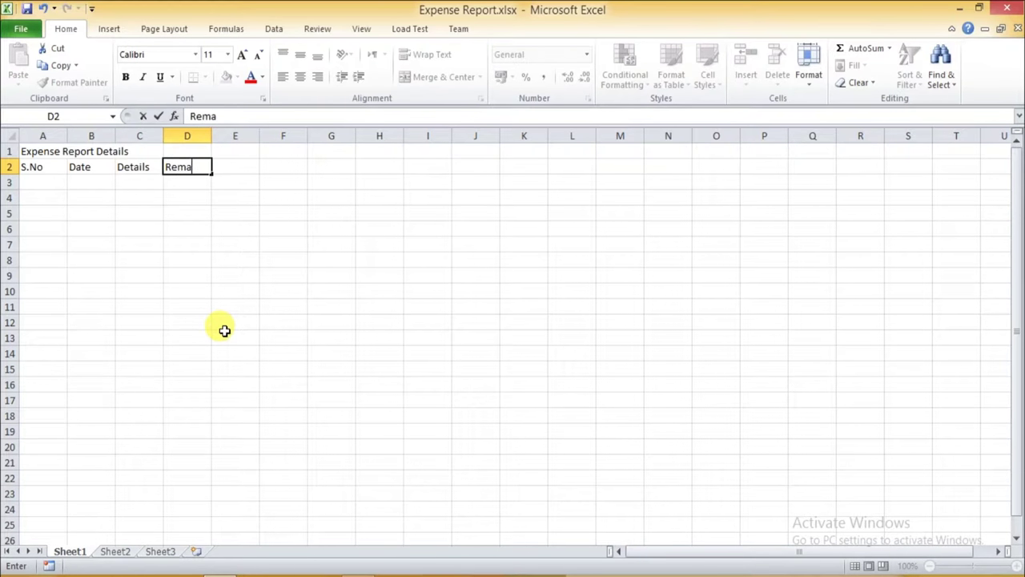
type("rk")
key("Tab")
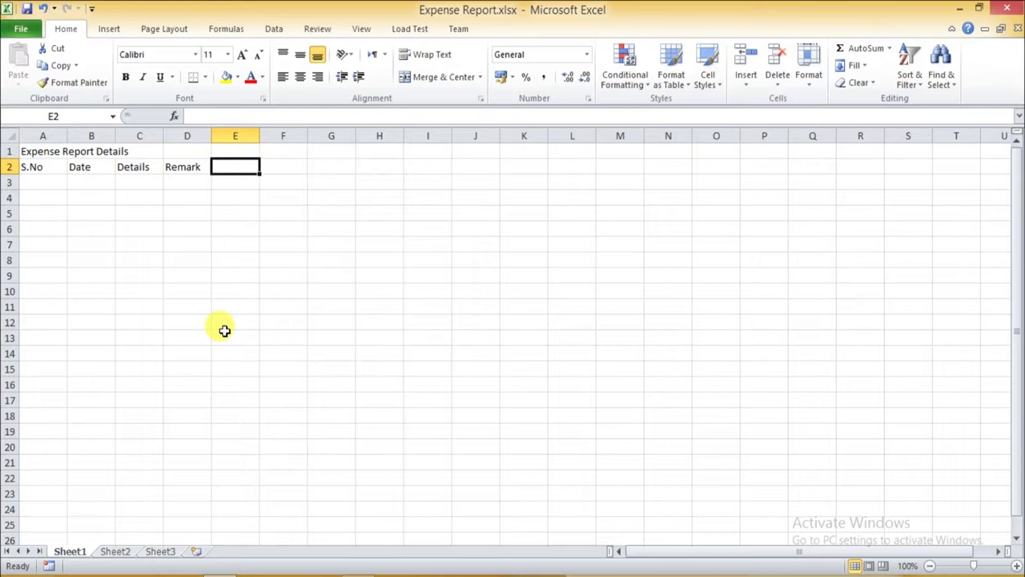
Add the In, Out and Balance headers in cells E2 through G2.
type("I")
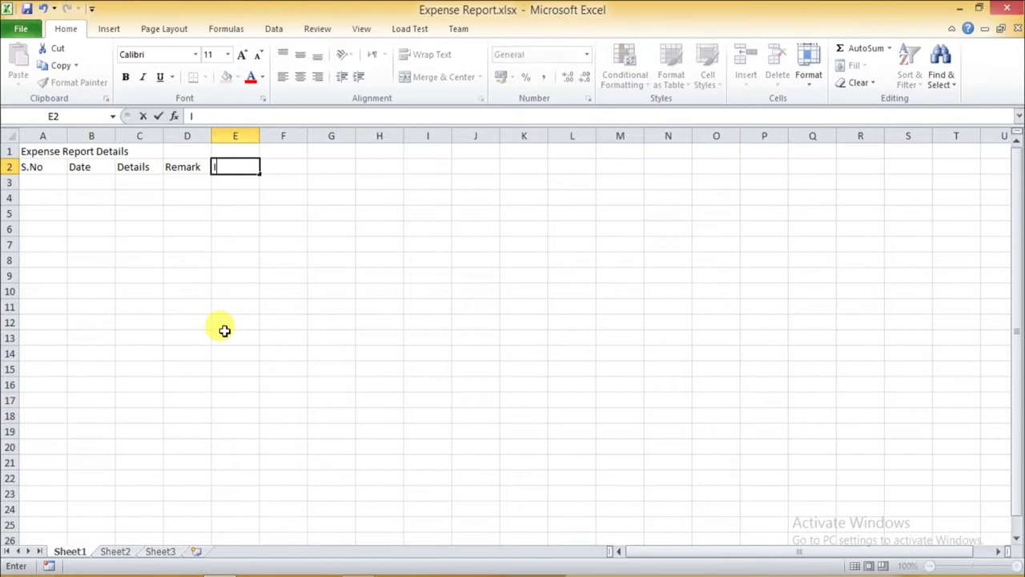
type("n")
key("Tab")
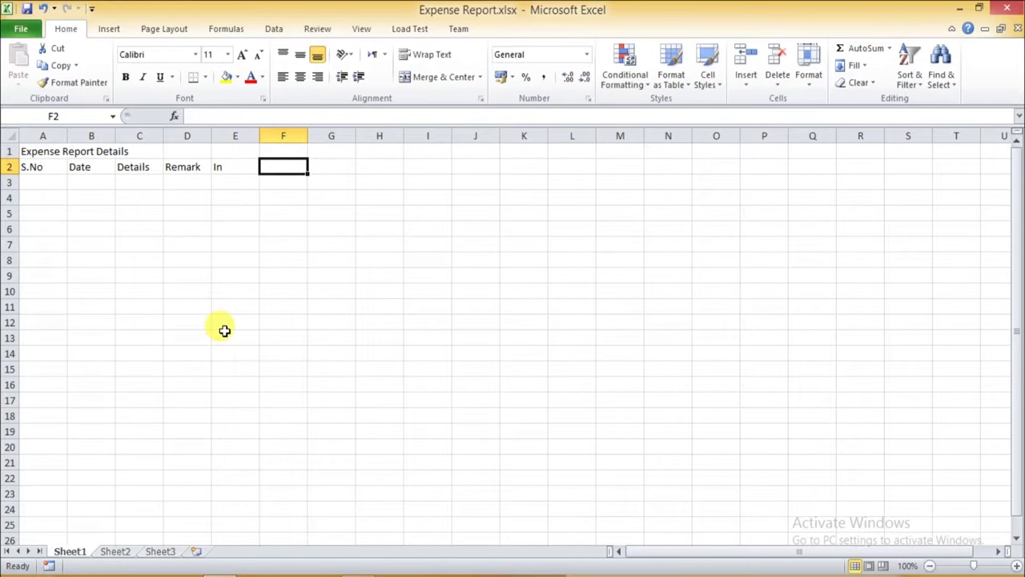
type("Out")
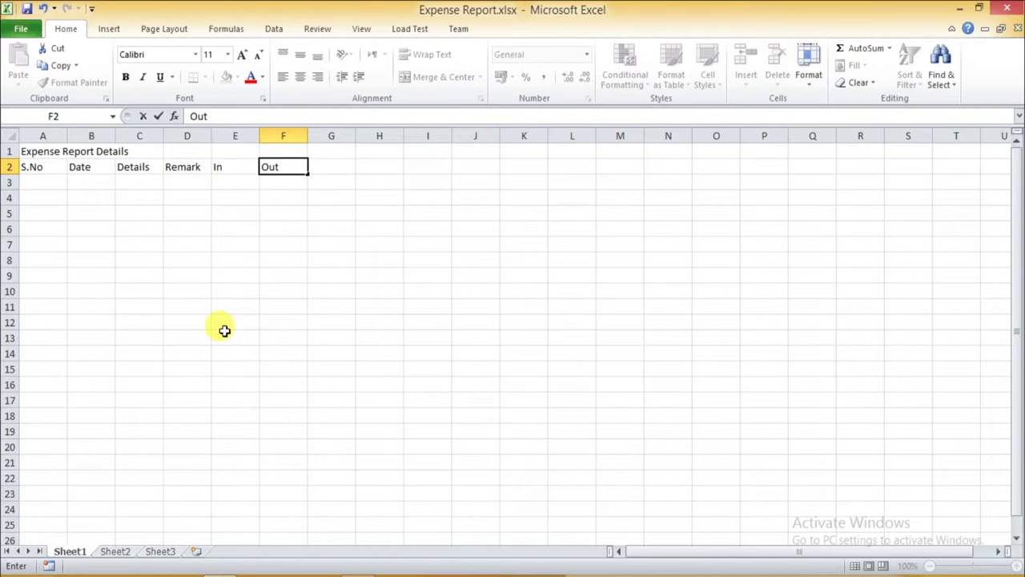
key("Tab")
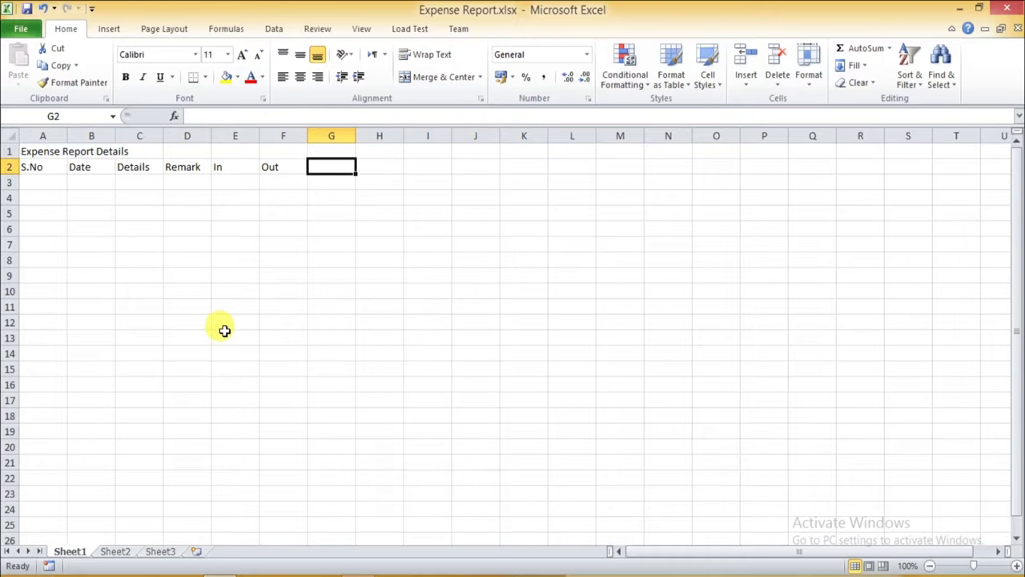
type("Bal")
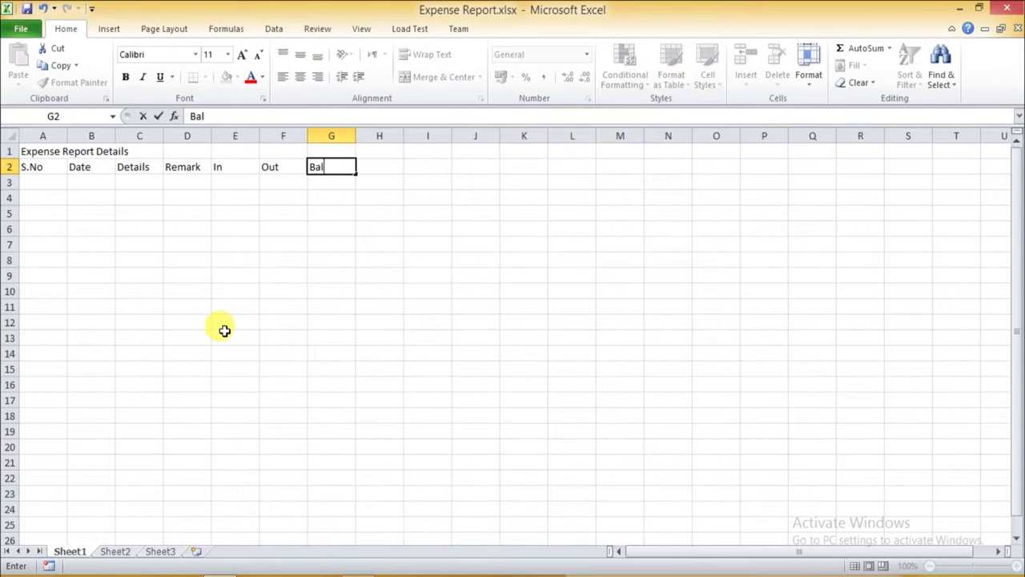
type("nace")
key("BackSpace")
key("BackSpace")
key("BackSpace")
key("BackSpace")
type("an")
type("ce")
key("Tab")
key("Down")
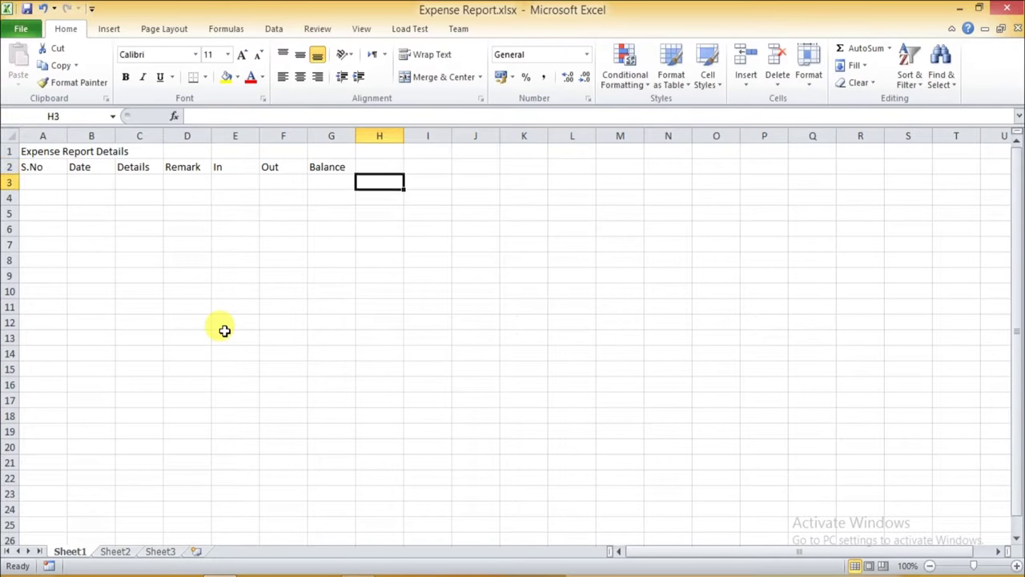
key("Down")
key("Down")
key("Down")
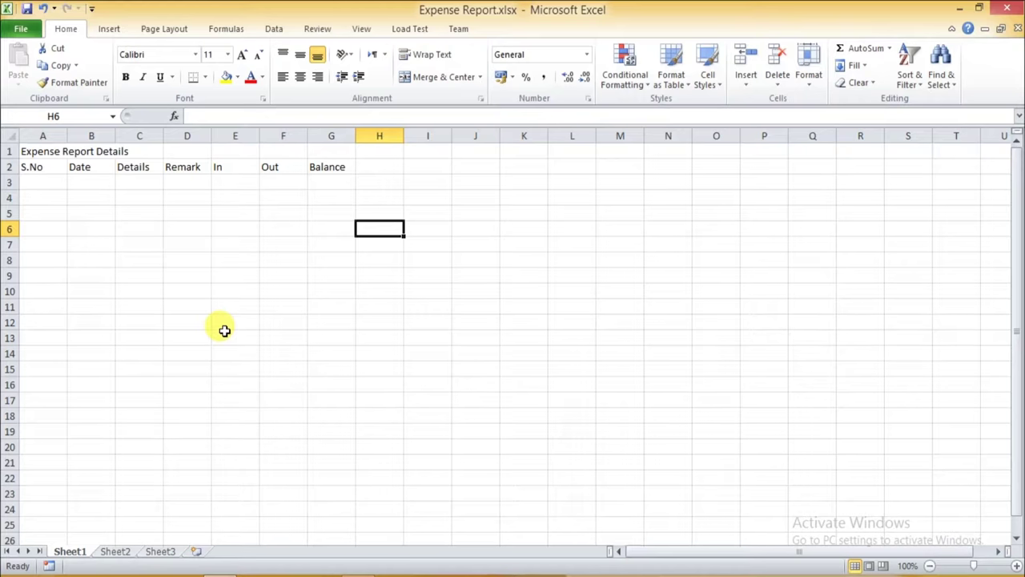
Label D1 'Month' and enter March 2020 in E1 beside it.
key("Left")
key("Left")
key("Left")
key("Left")
key("Left")
key("Left")
key("Up")
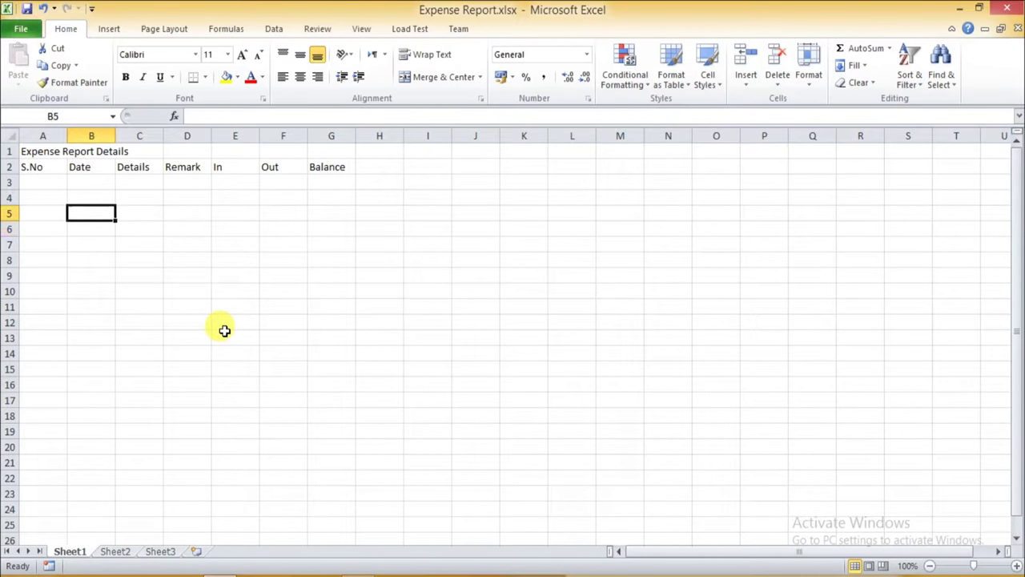
key("Up")
key("Up")
key("Down")
key("Down")
key("Right")
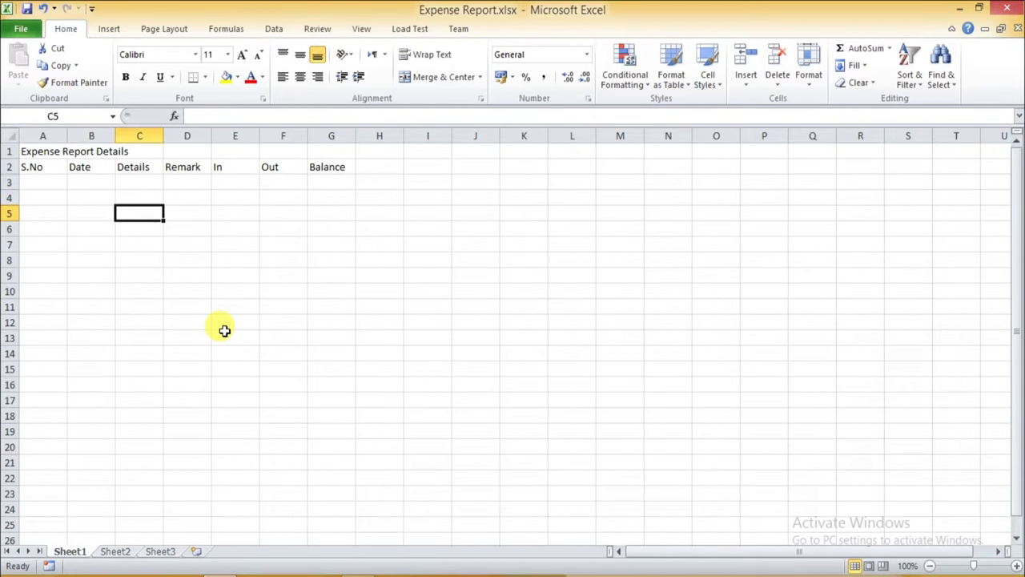
key("Up")
key("Up")
key("Right")
key("Up")
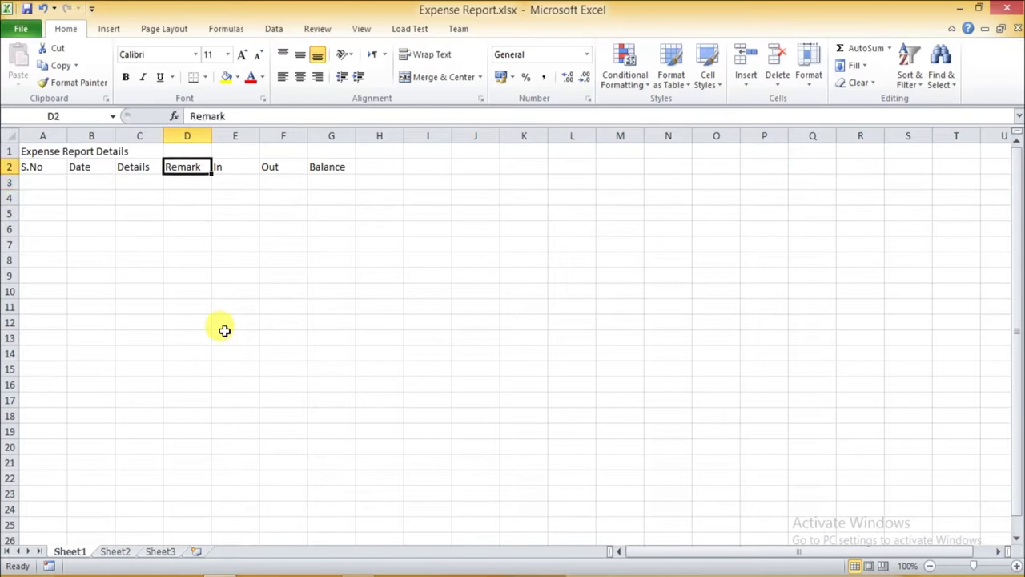
key("Up")
type("Mon")
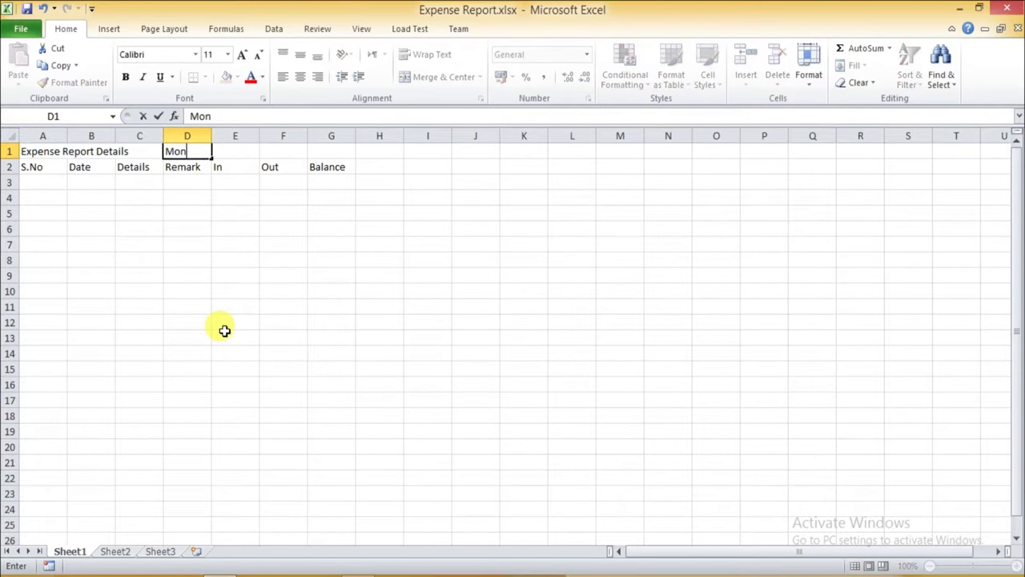
type("th")
key("Tab")
type("MArch ")
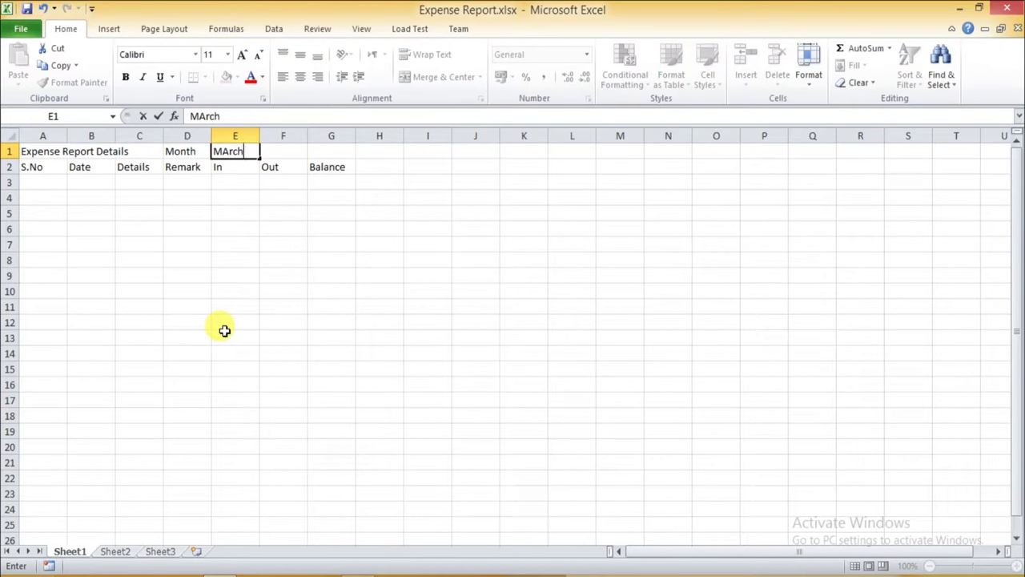
type("2020")
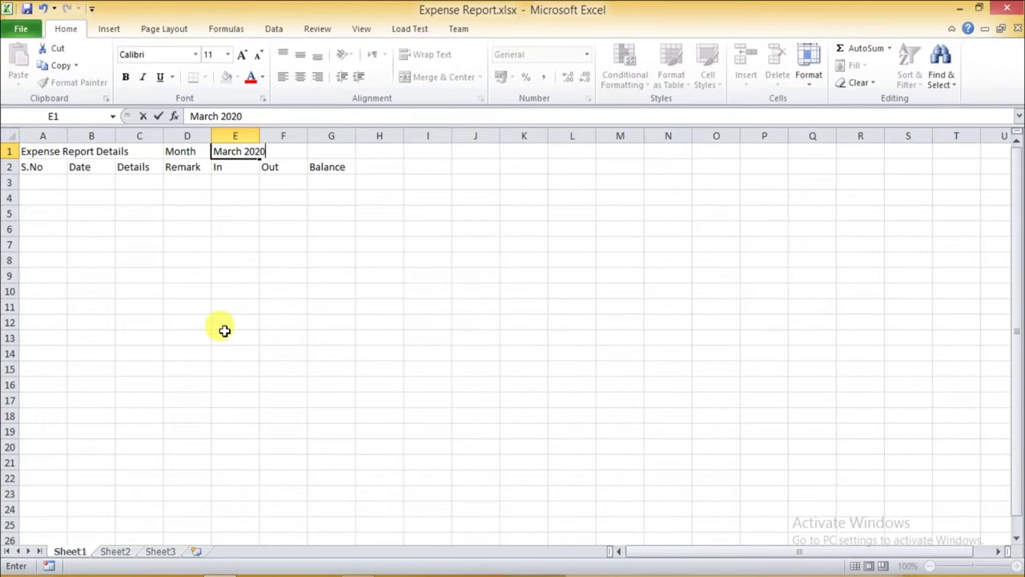
key("Return")
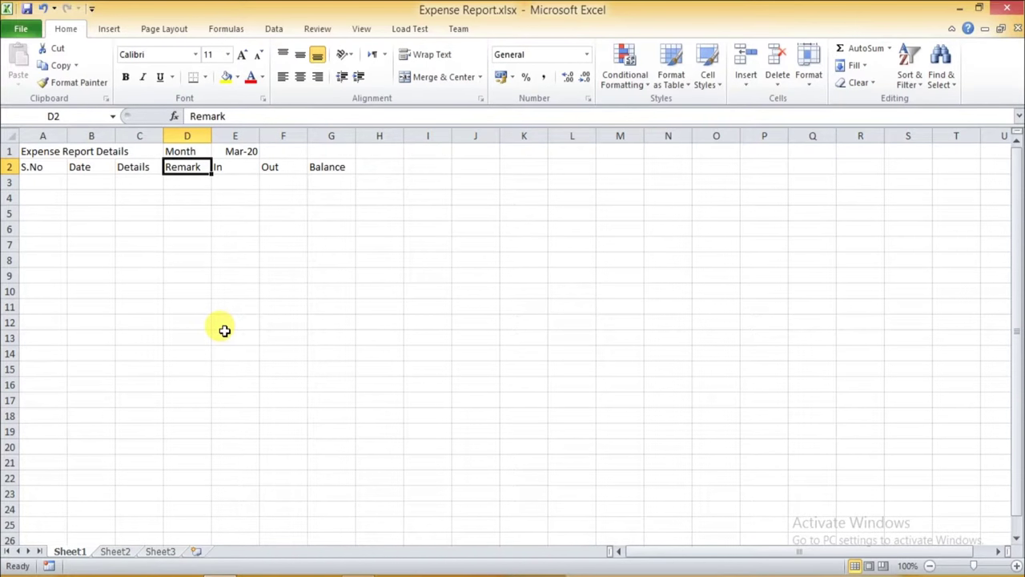
Enter the label 'Opening Balance' in G1 with the opening amount 5000 in I1.
key("Up")
key("Right")
key("Right")
key("Right")
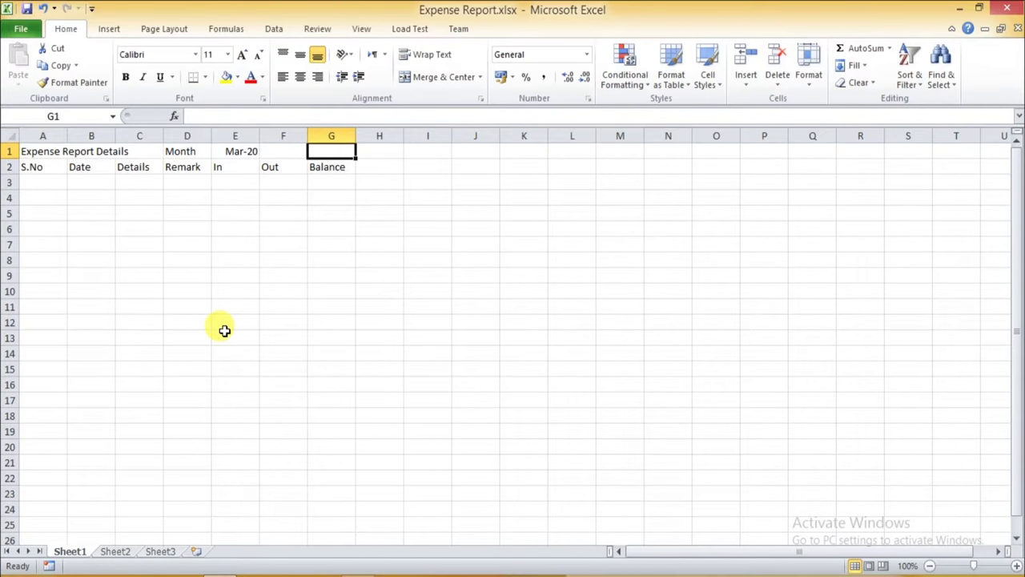
type("Opening")
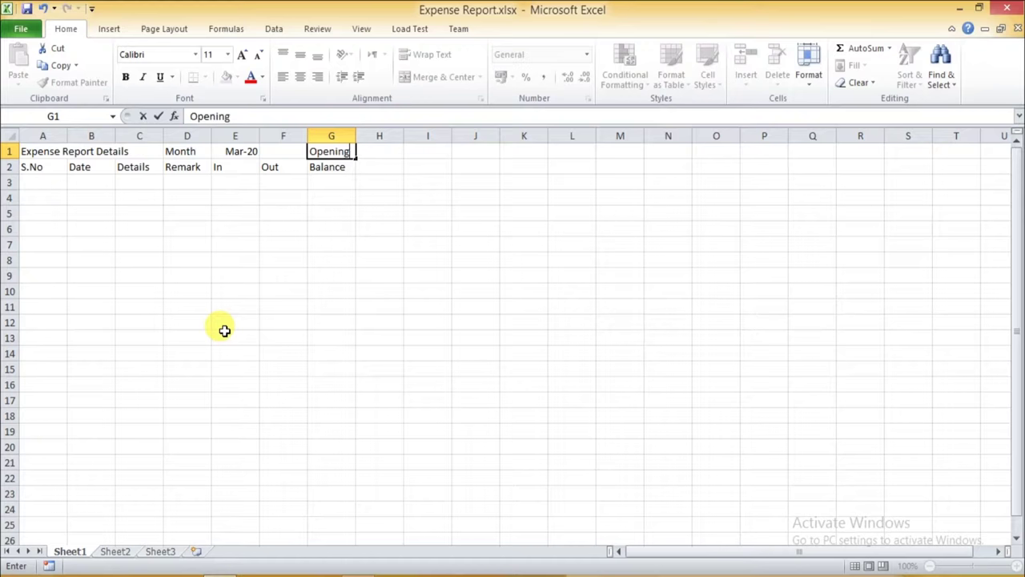
type(" Balah")
key("BackSpace")
type("nce")
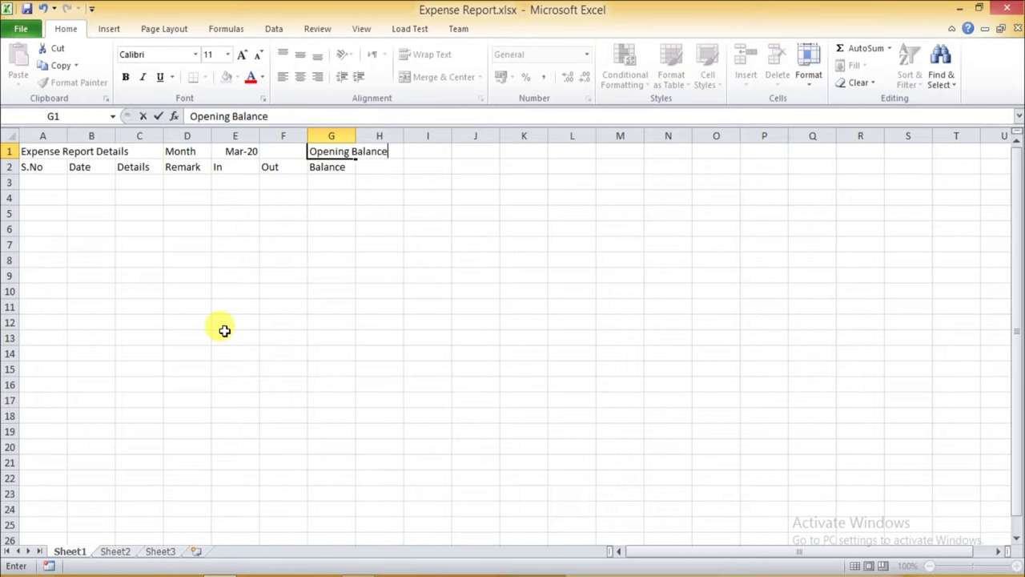
key("Tab")
key("Tab")
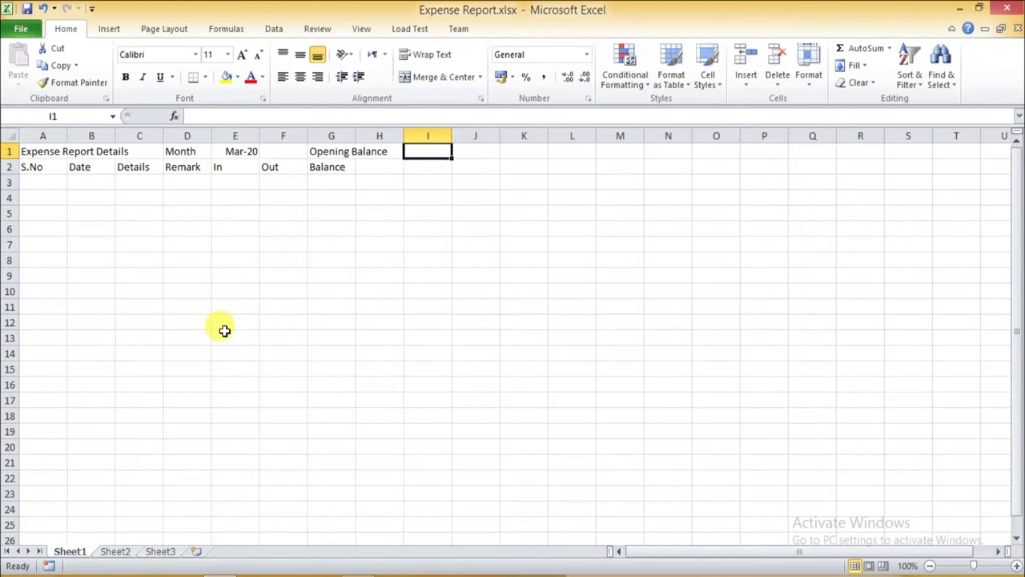
type("5000")
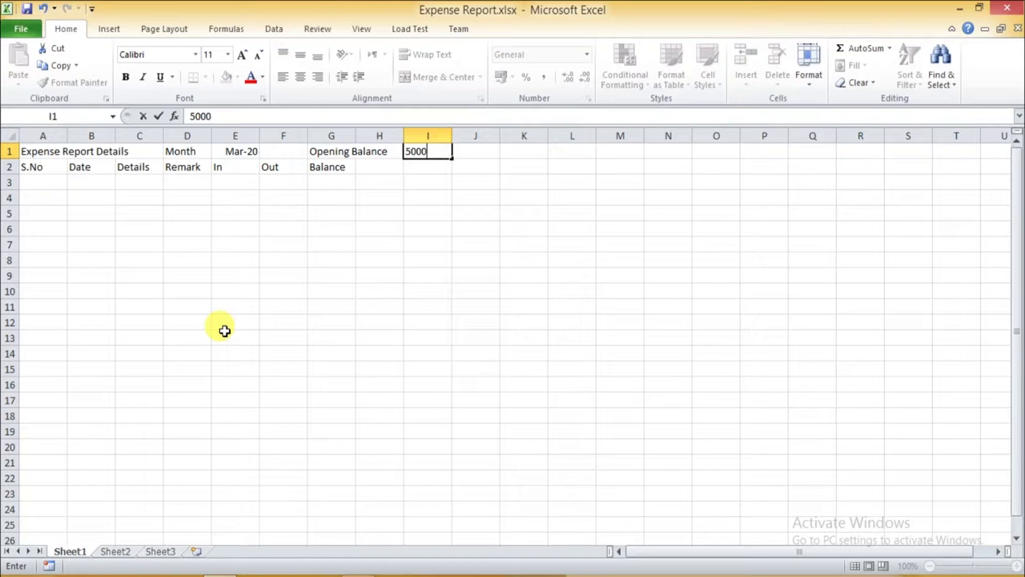
key("Return")
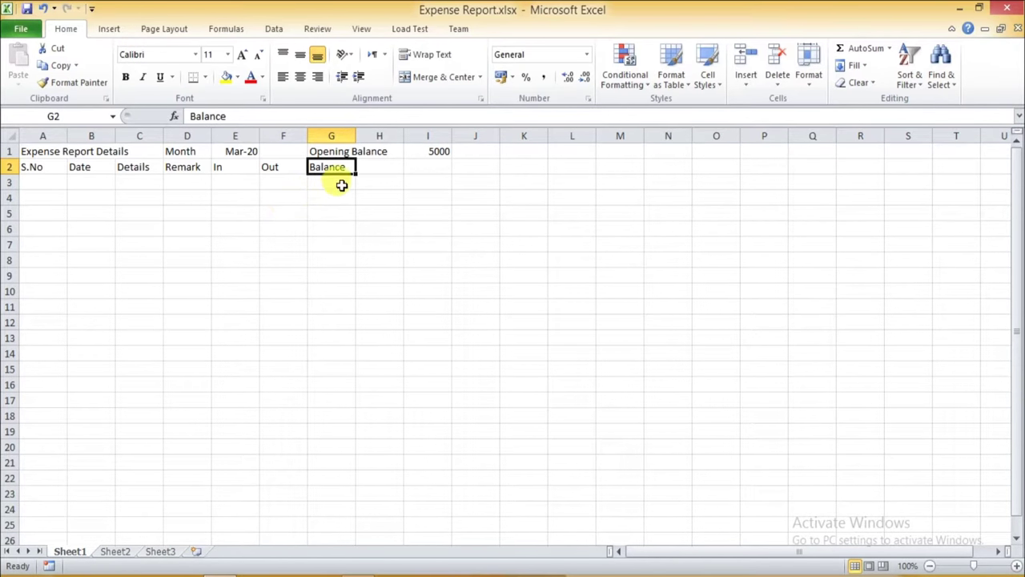
left_click(417, 155)
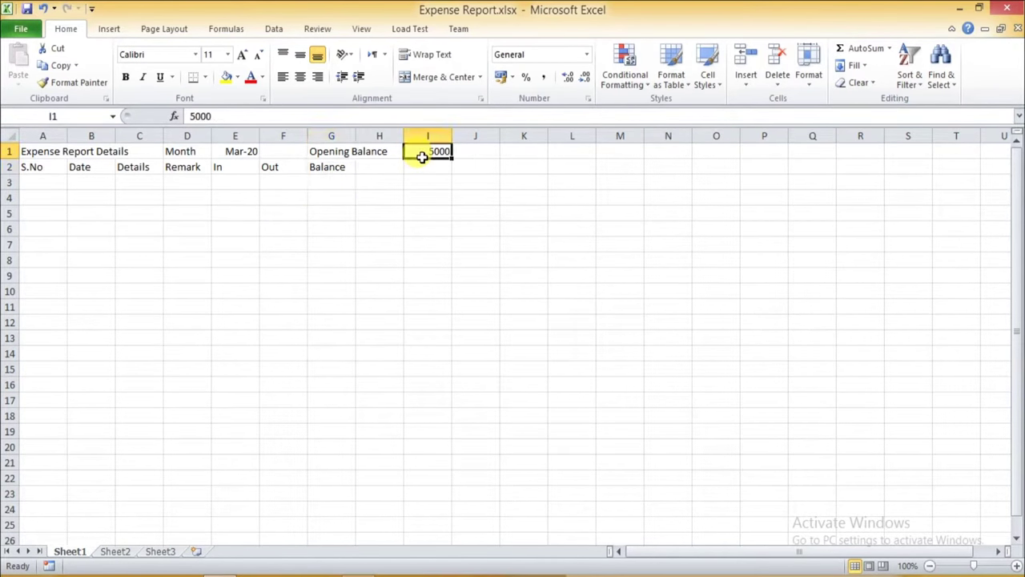
left_click(328, 179)
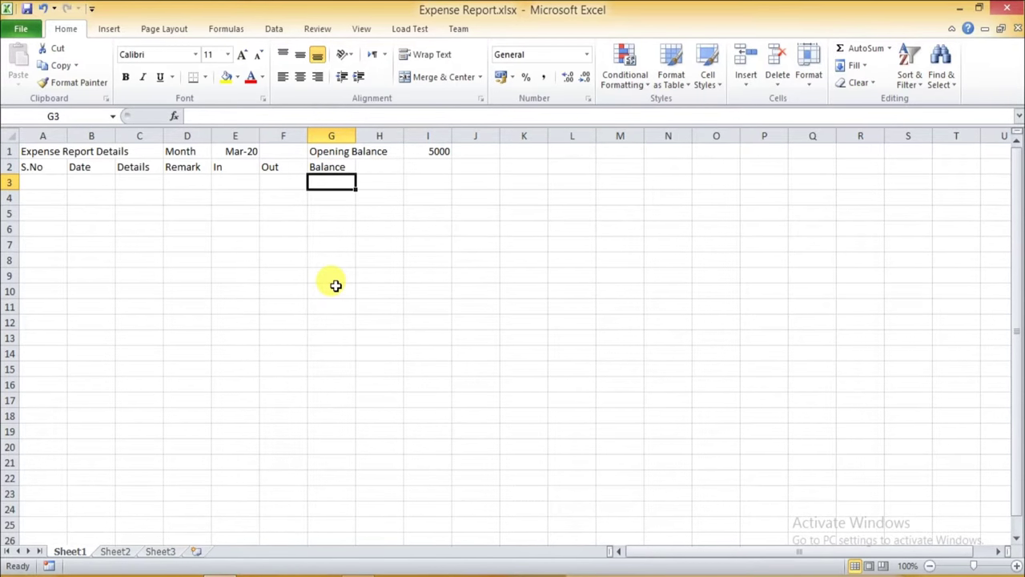
Enter the label 'Available CASH' in cell K1.
left_click(531, 153)
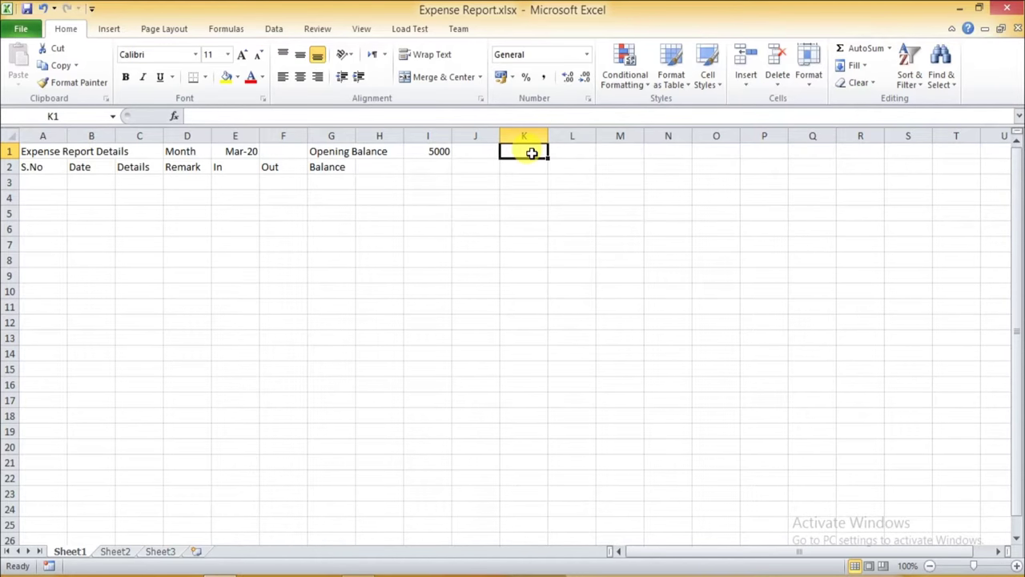
type("Available CASH")
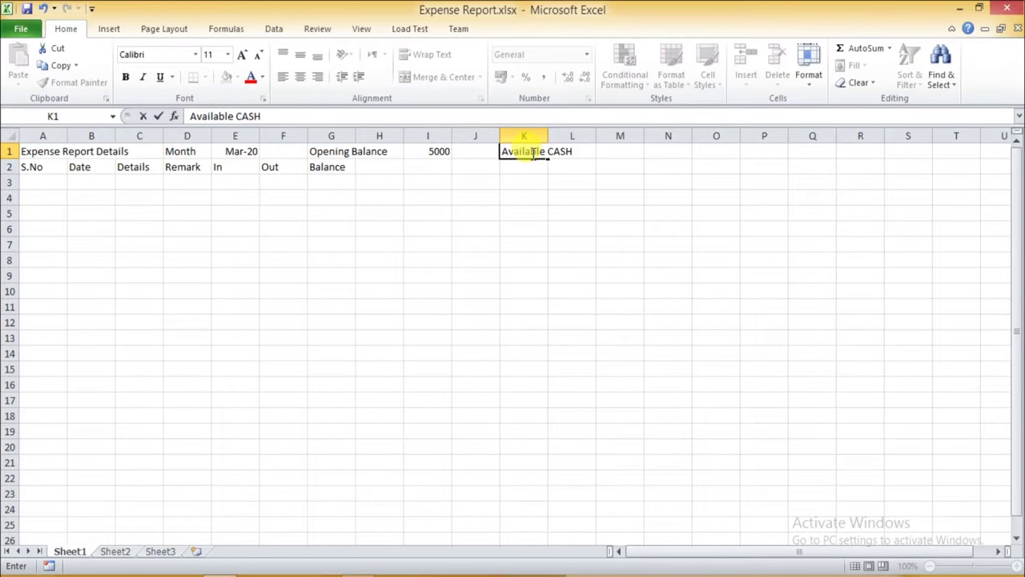
key("Return")
key("Right")
key("Right")
key("Up")
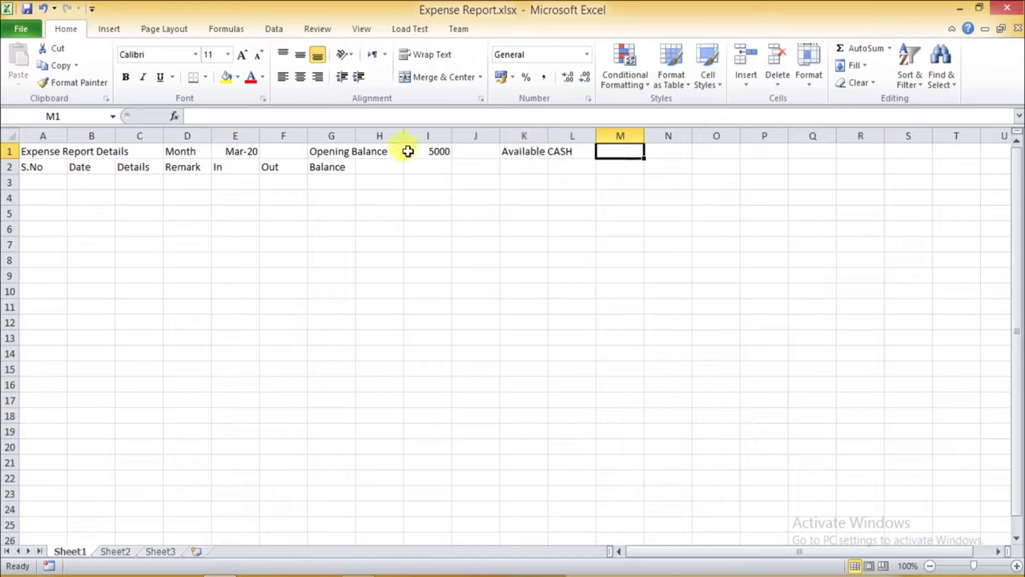
Select the expense table range from A2 across to G and down the rows.
left_click(24, 167)
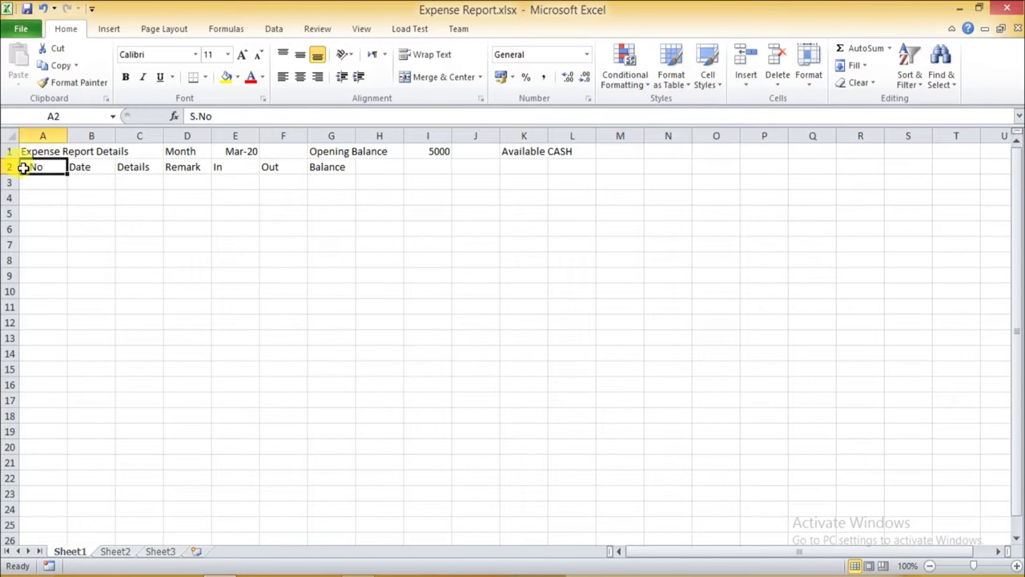
key("shift+Right")
key("shift+Right")
key("shift+Right")
key("shift+Right")
key("shift+Right")
key("shift+Right")
key("shift+Down")
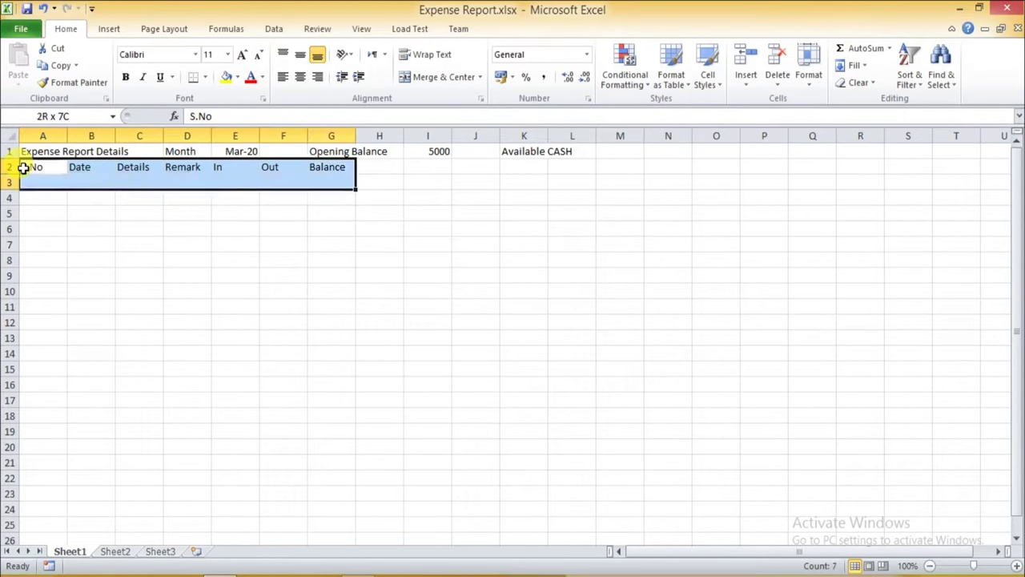
key("shift+Down")
key("shift+Down")
key("shift+Down")
key("shift+Down")
key("shift+Down")
key("shift+Down")
key("shift+Down")
key("shift+Up")
key("shift+Up")
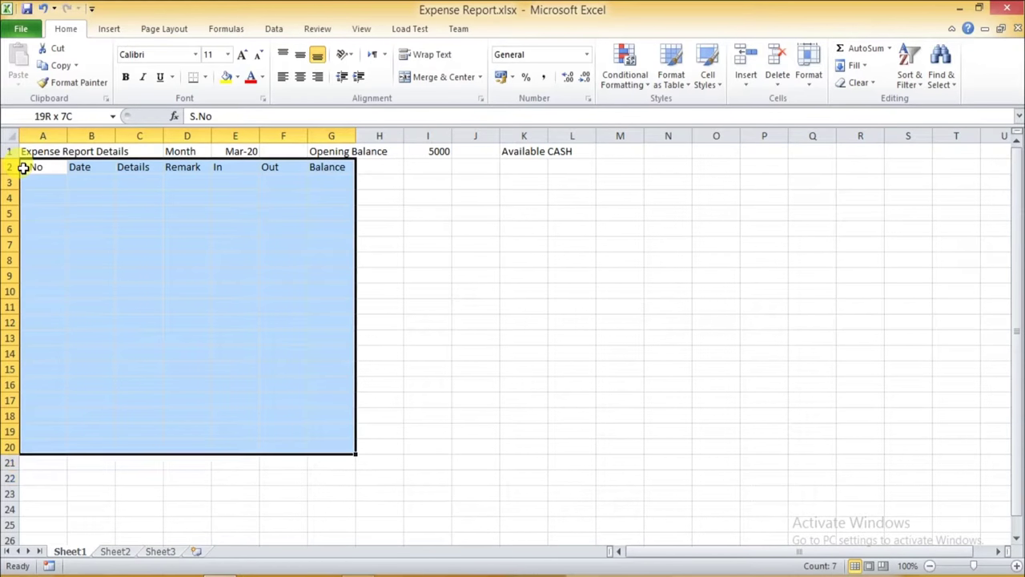
key("shift+Down")
key("shift+Down")
key("shift+Down")
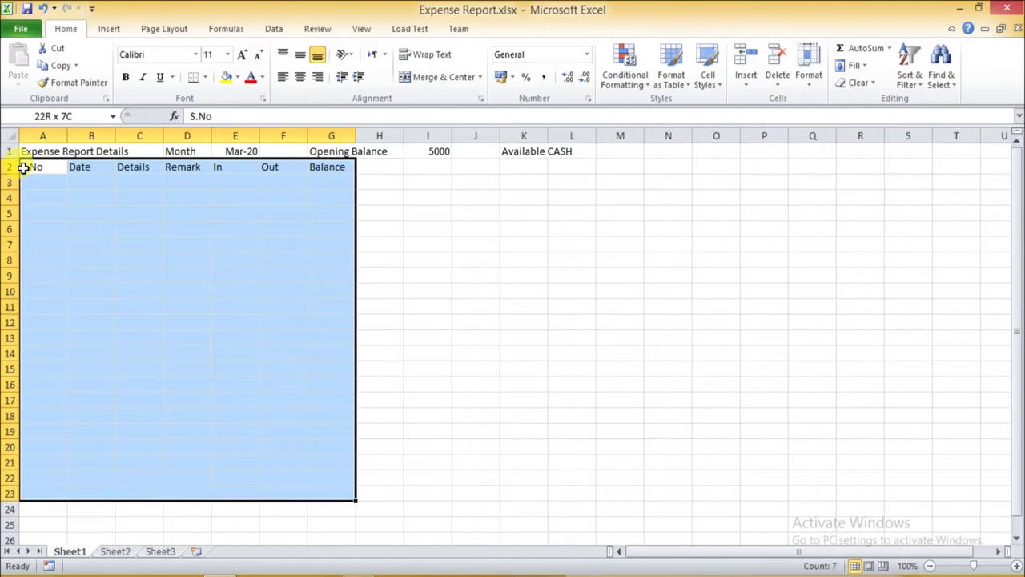
Apply All Borders to the selected A2:G23 expense table.
left_click(205, 76)
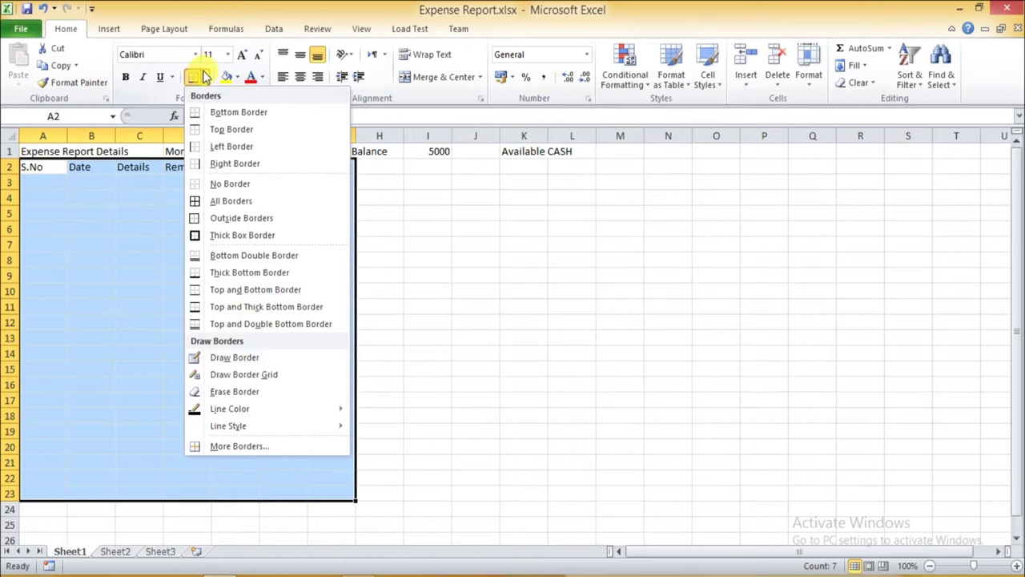
left_click(214, 202)
left_click(237, 243)
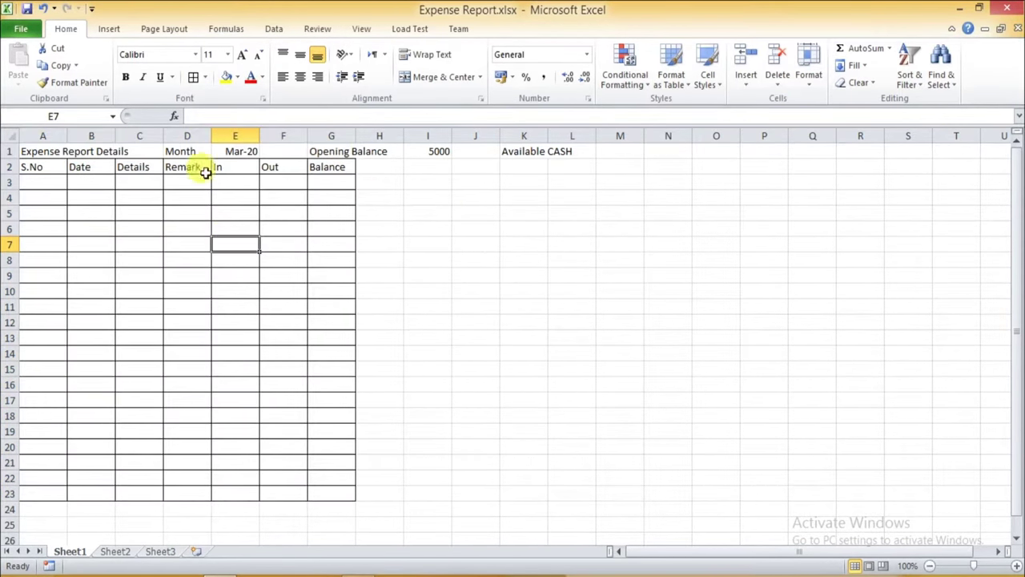
Give the row 1 cells A1:M1 all borders as well.
left_click(43, 153)
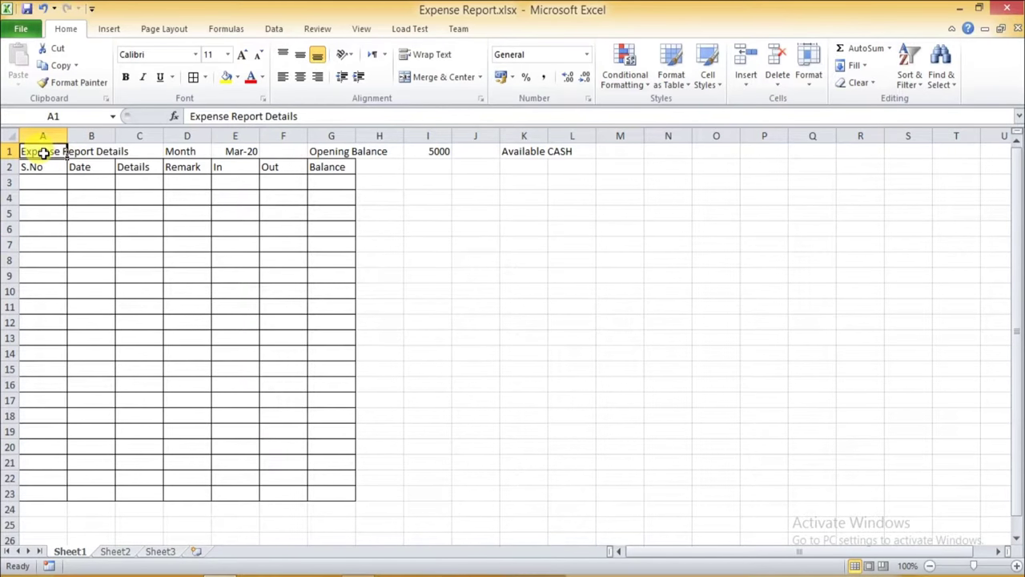
key("shift+Right")
key("shift+Right")
key("shift+Right")
key("shift+Right")
key("shift+Right")
key("shift+Right")
key("shift+Right")
key("shift+Right")
key("shift+Right")
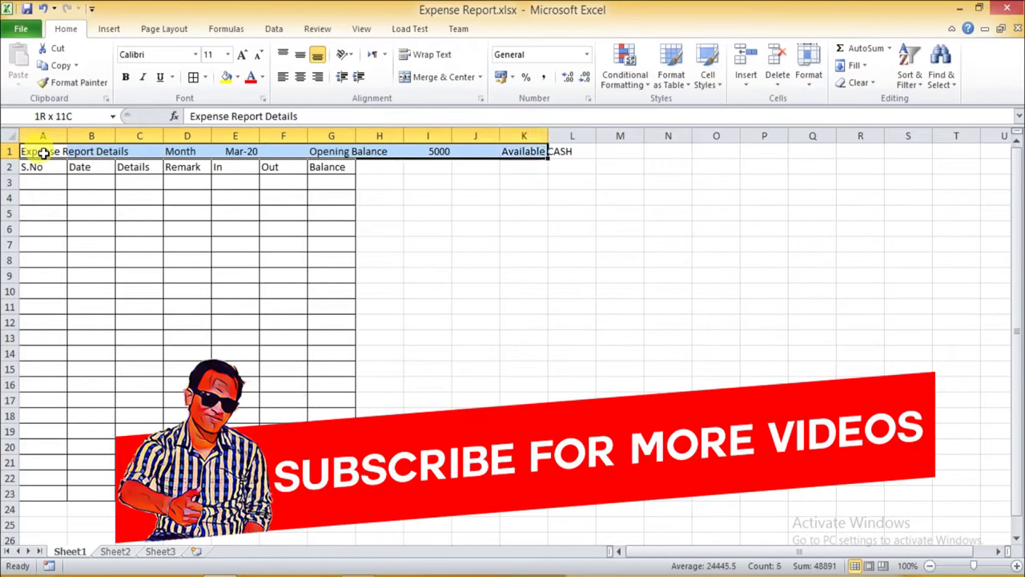
key("shift+Right")
key("shift+Right")
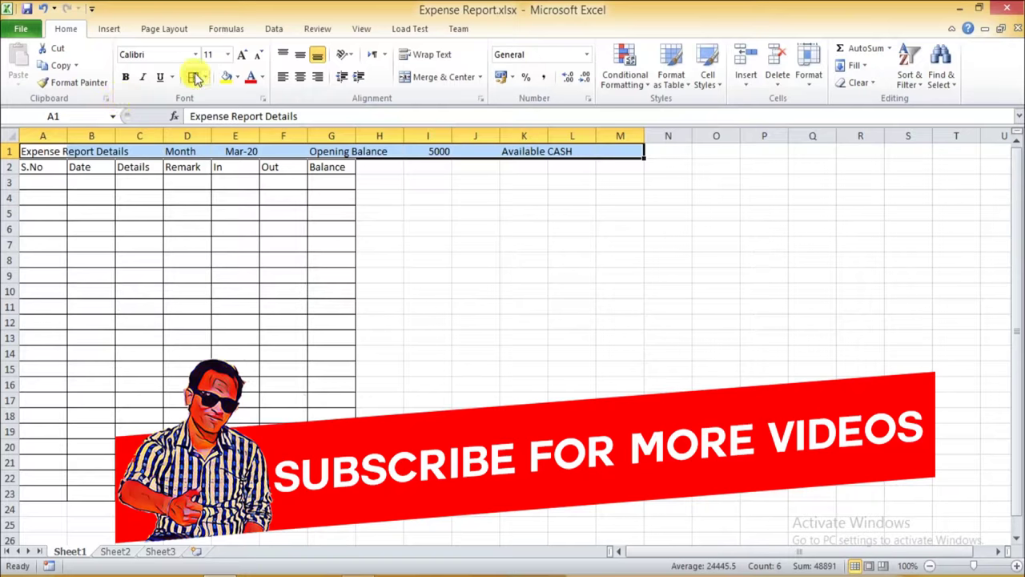
left_click(205, 77)
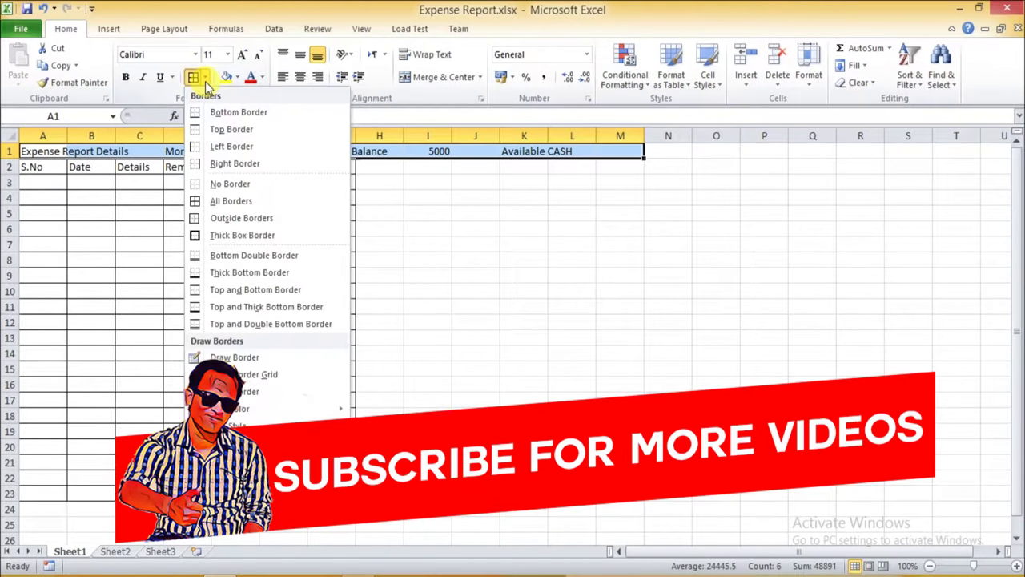
left_click(217, 202)
left_click(468, 241)
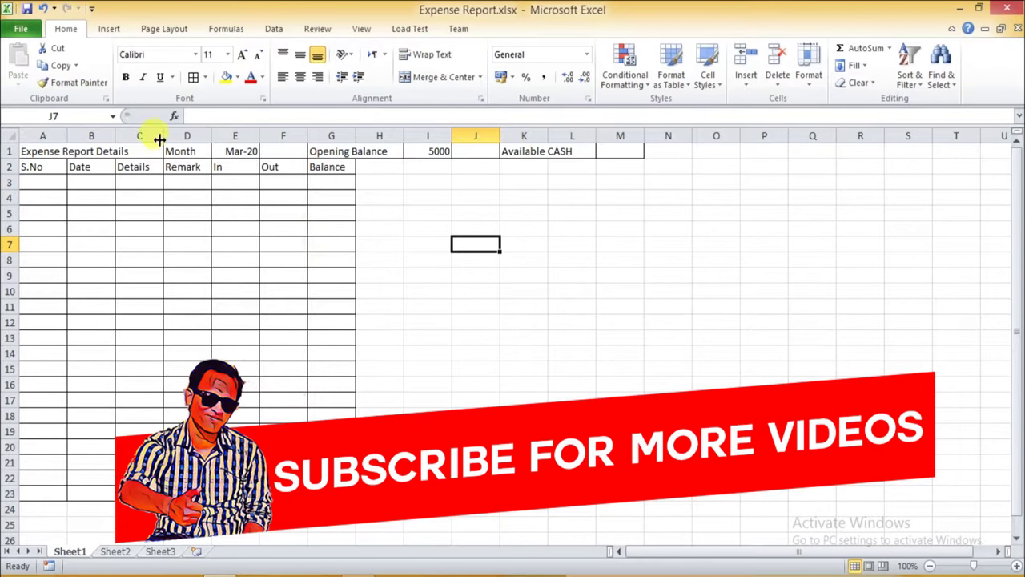
Widen the Details column C substantially and adjust the widths of columns D, B, F and G.
left_click_drag(163, 135, 281, 139)
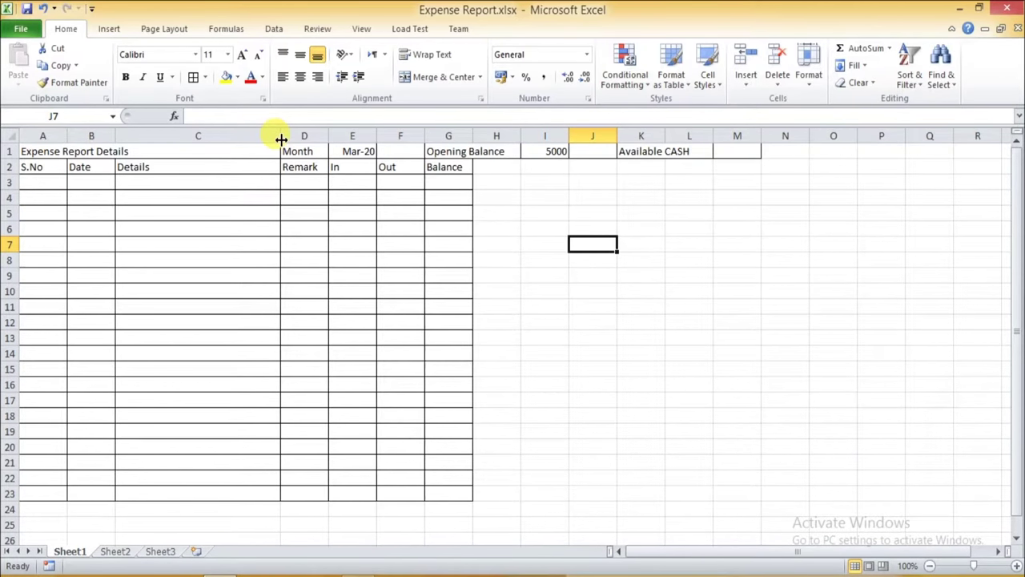
left_click_drag(328, 136, 377, 136)
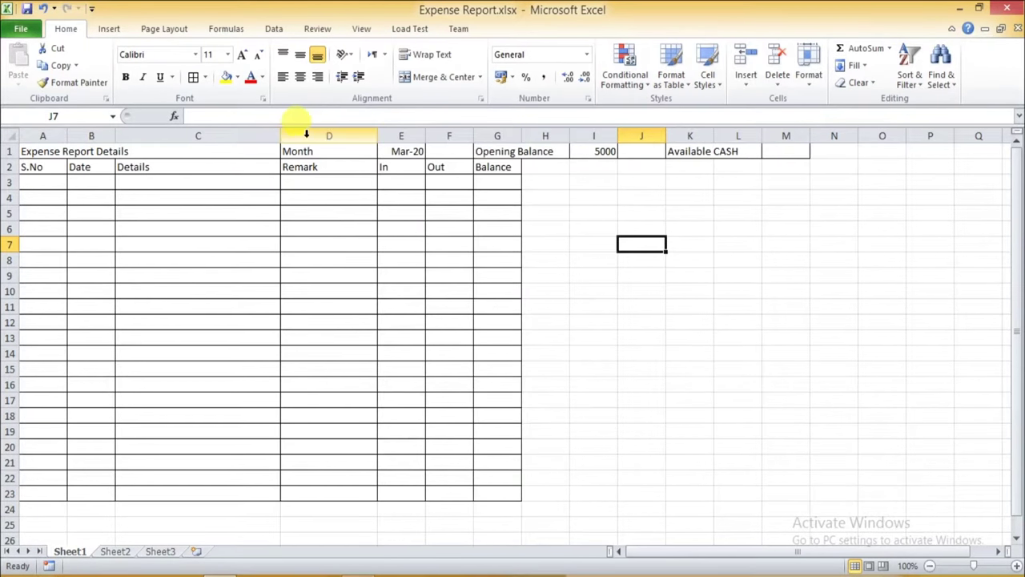
left_click_drag(279, 139, 304, 136)
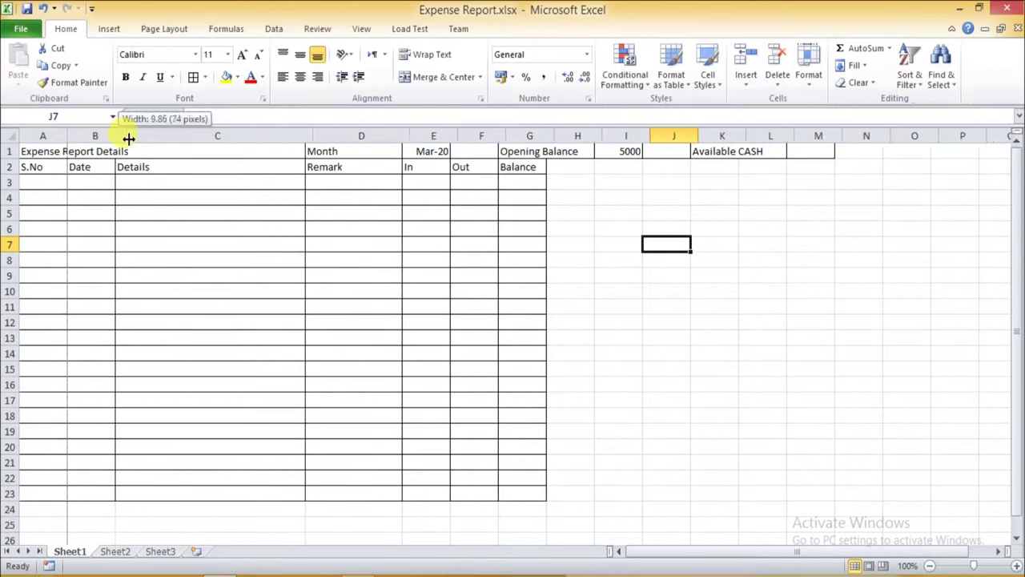
left_click_drag(116, 136, 129, 136)
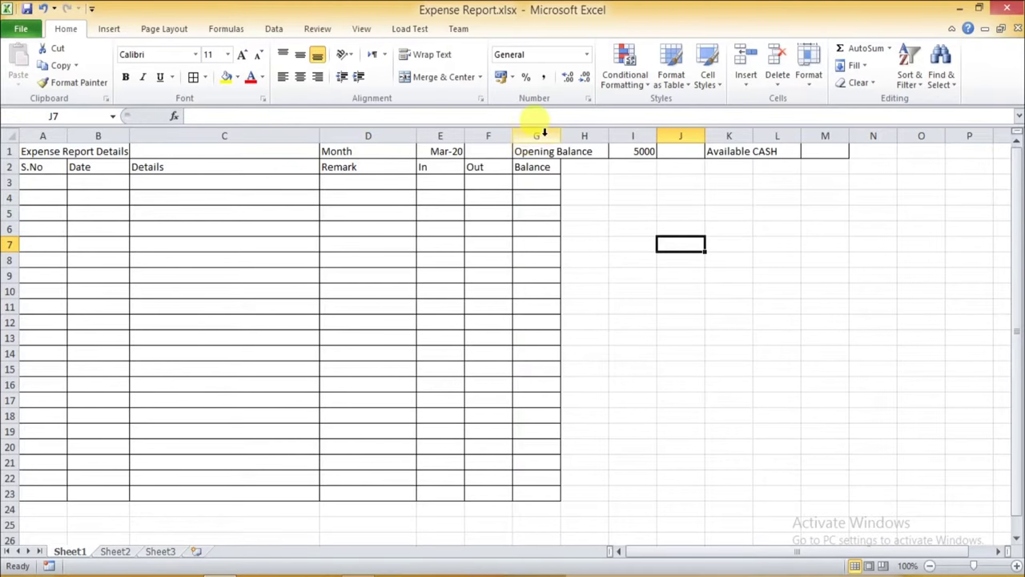
left_click_drag(512, 134, 484, 136)
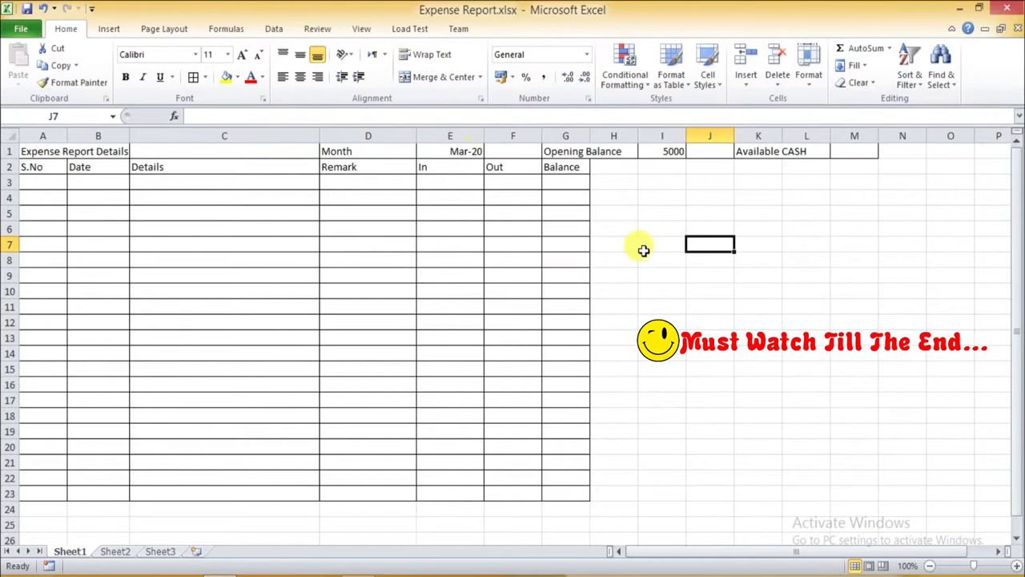
left_click_drag(591, 133, 603, 133)
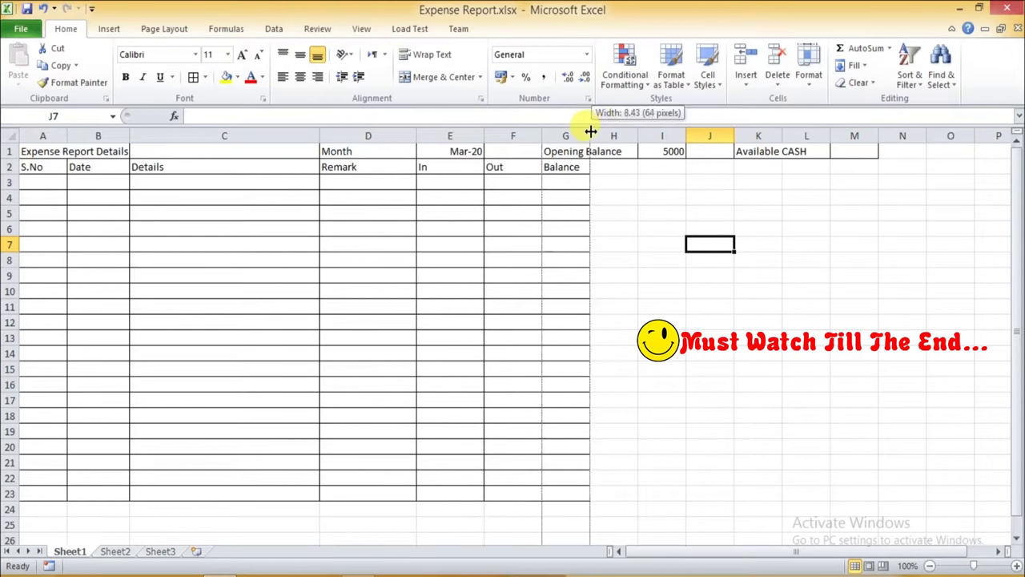
left_click(697, 291)
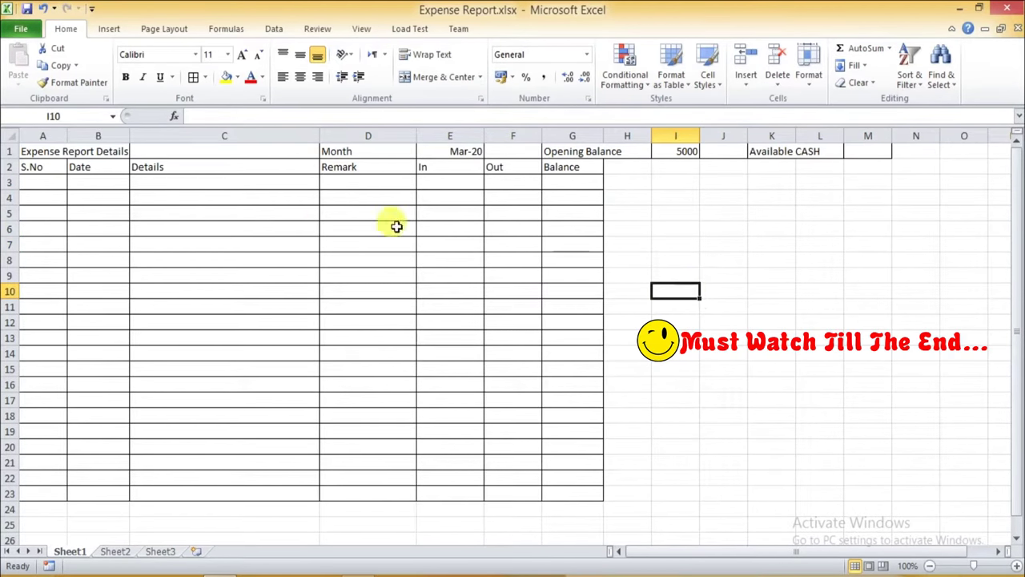
Make the header rows and table text bold and centred both vertically and horizontally.
left_click(32, 154)
key("shift+Right")
key("shift+Right")
key("shift+Right")
key("shift+Right")
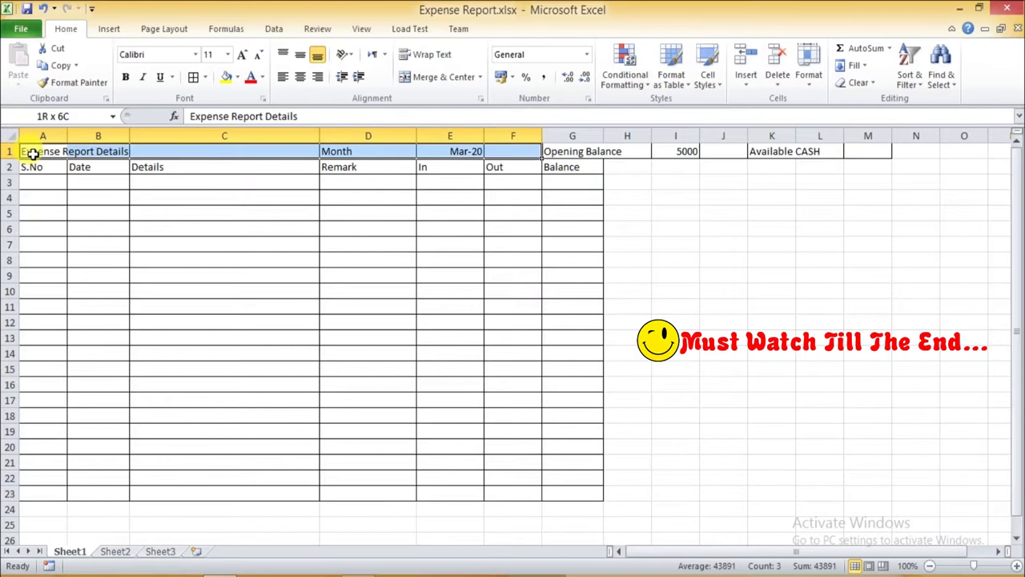
key("shift+Right")
key("shift+Right")
key("shift+Right")
key("shift+Right")
key("shift+Right")
key("shift+Right")
key("shift+Right")
key("shift+Right")
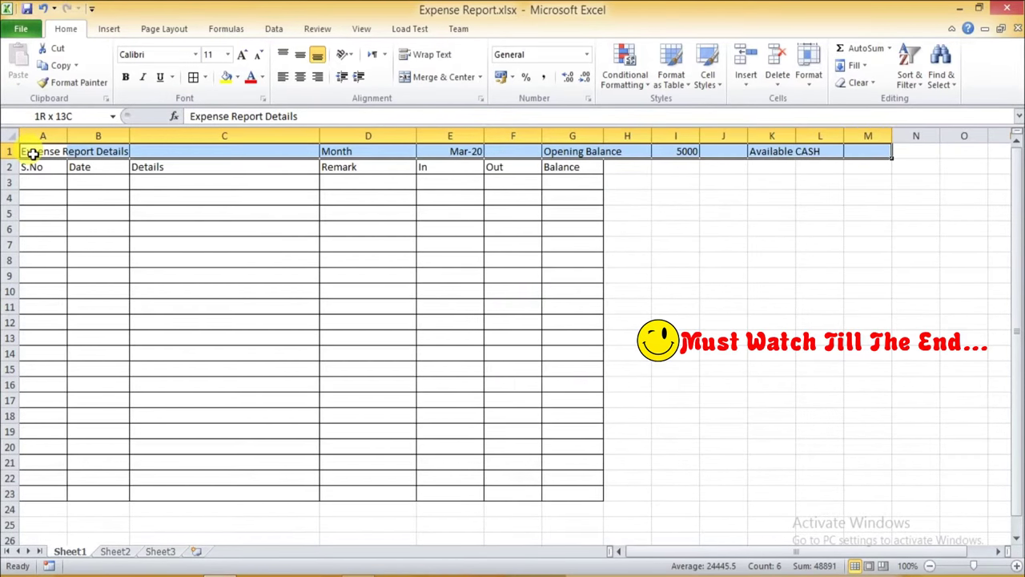
key("shift+Down")
key("shift+Down")
key("shift+Down")
key("shift+Down")
key("shift+Down")
key("shift+Down")
key("shift+Down")
key("shift+Down")
key("shift+Down")
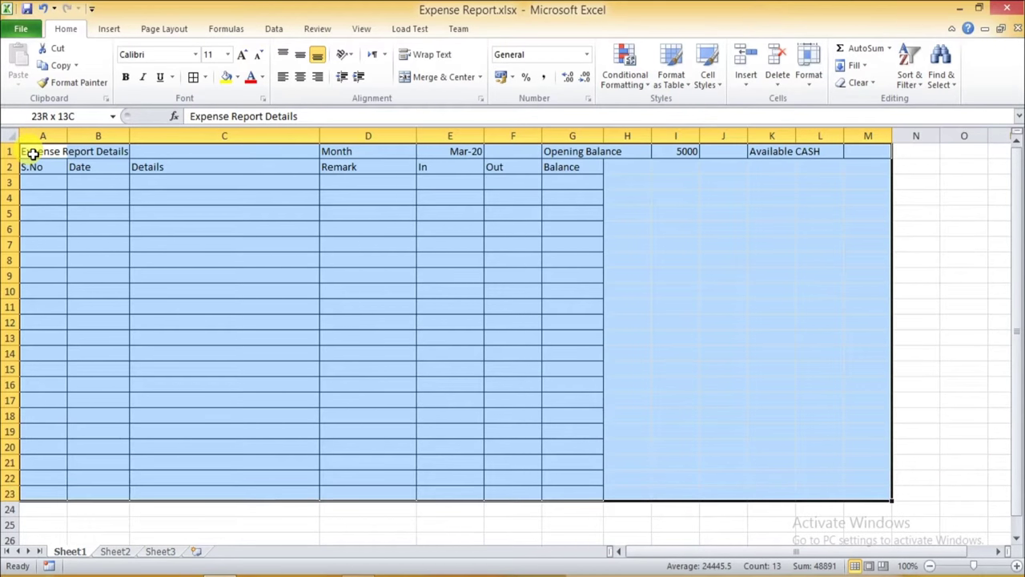
left_click(299, 54)
left_click(297, 85)
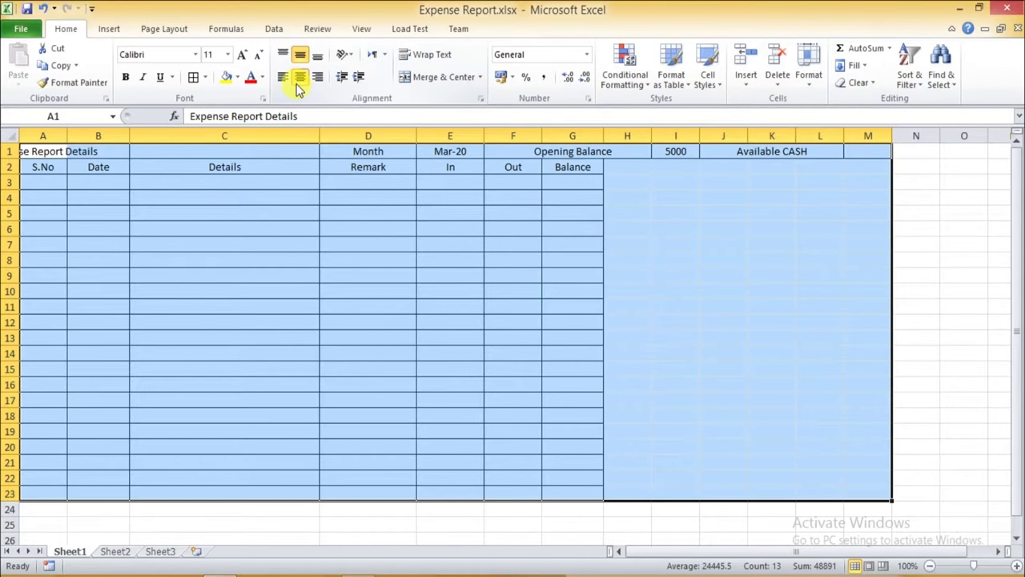
left_click(125, 78)
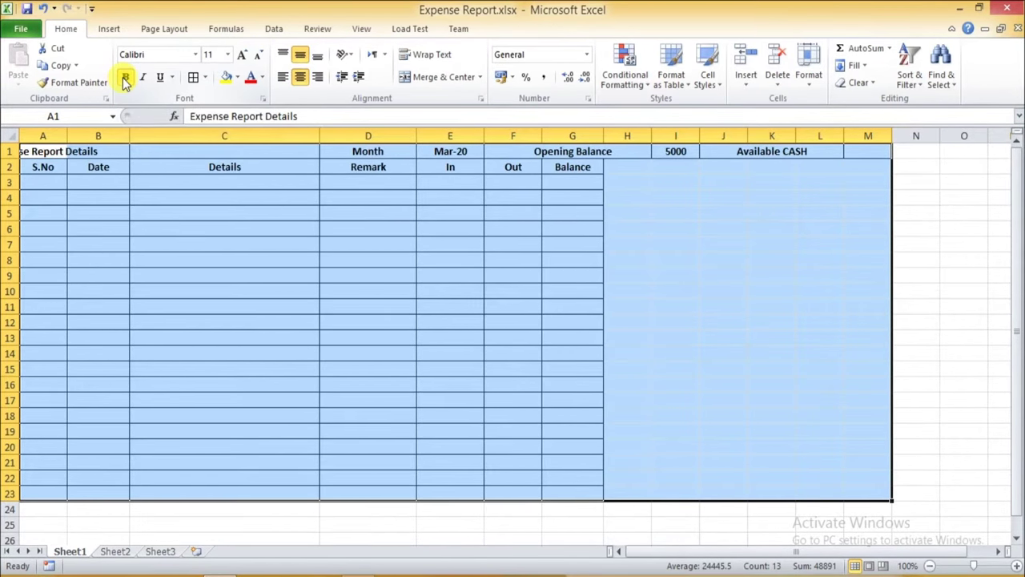
left_click(148, 256)
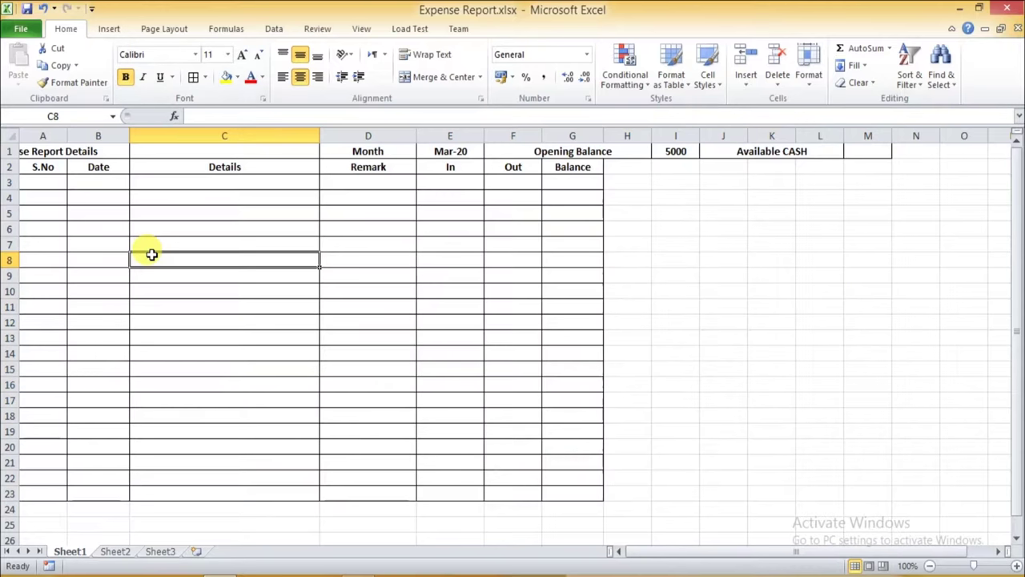
left_click(36, 154)
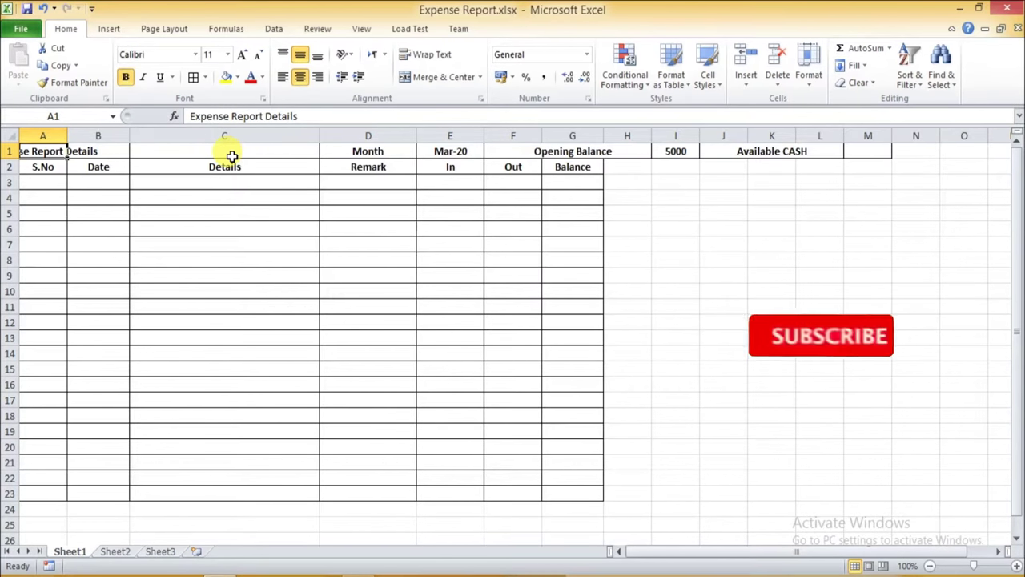
Enlarge the A1 title font to 18 and merge-and-centre it over columns A to C.
left_click(243, 60)
left_click(243, 60)
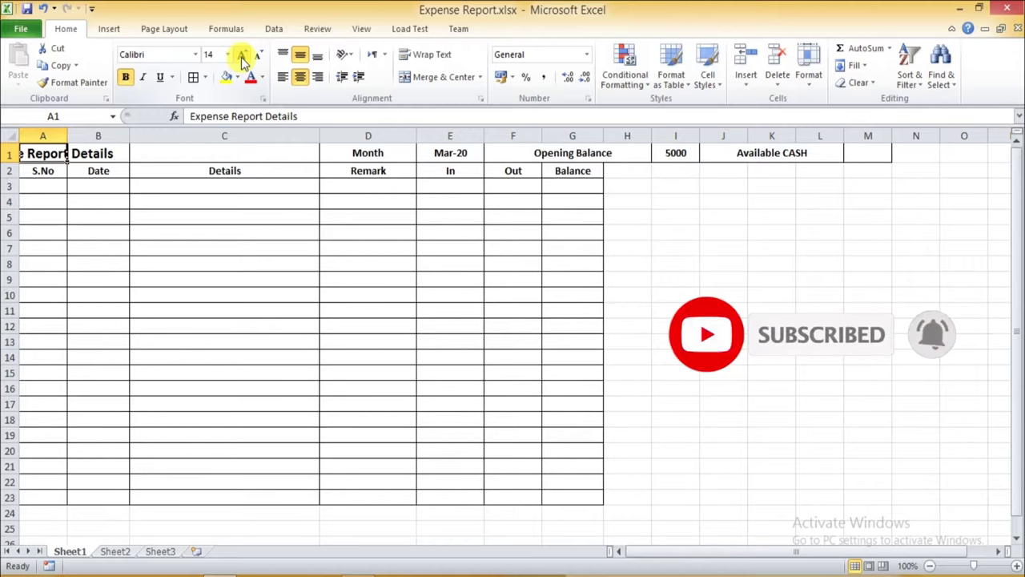
left_click(243, 60)
left_click(242, 60)
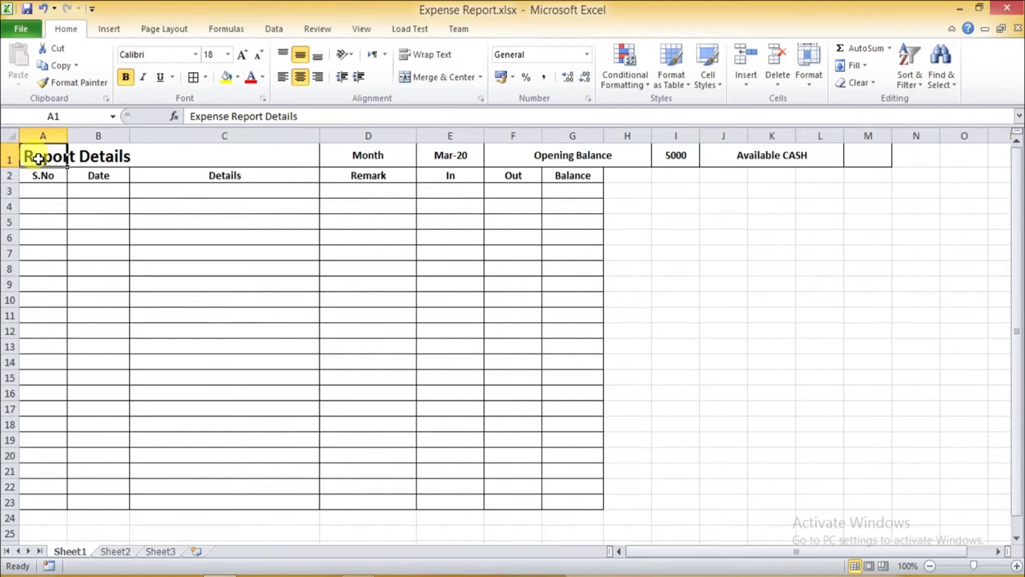
key("shift+Right")
key("shift+Right")
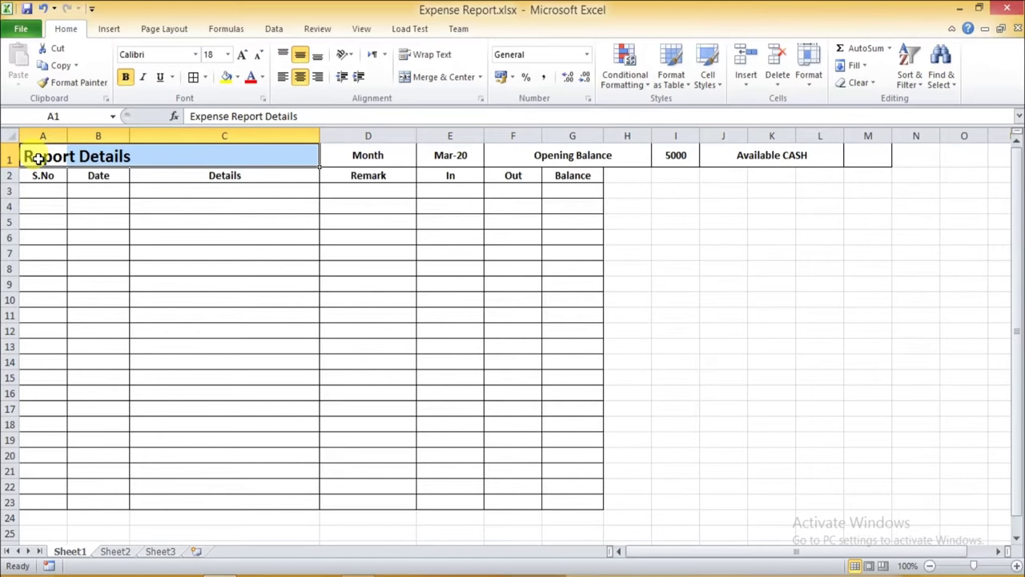
left_click(447, 80)
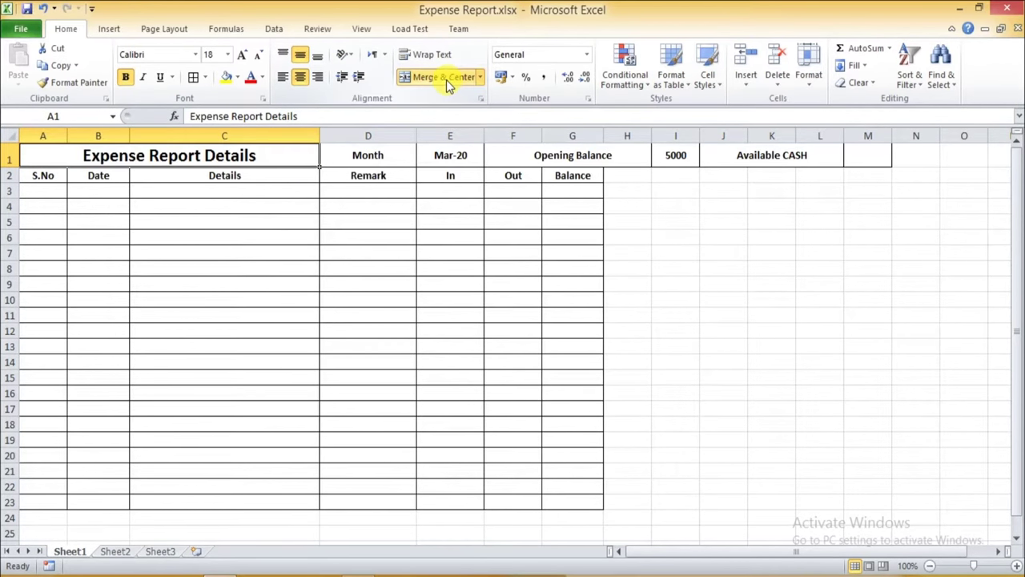
left_click(388, 328)
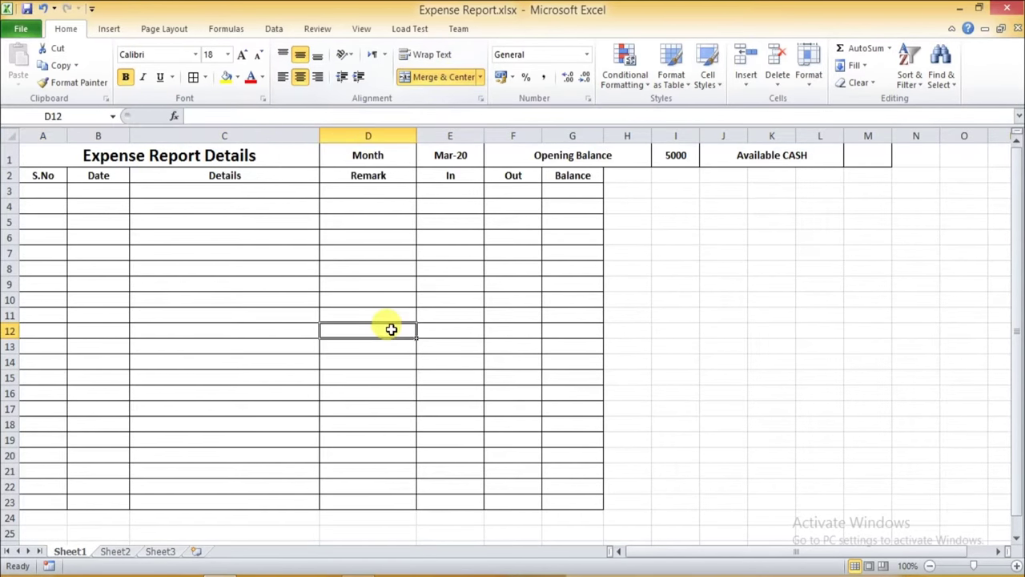
Increase the font size of the Month label in D1 and the Mar-20 date in E1.
left_click(358, 156)
left_click(243, 55)
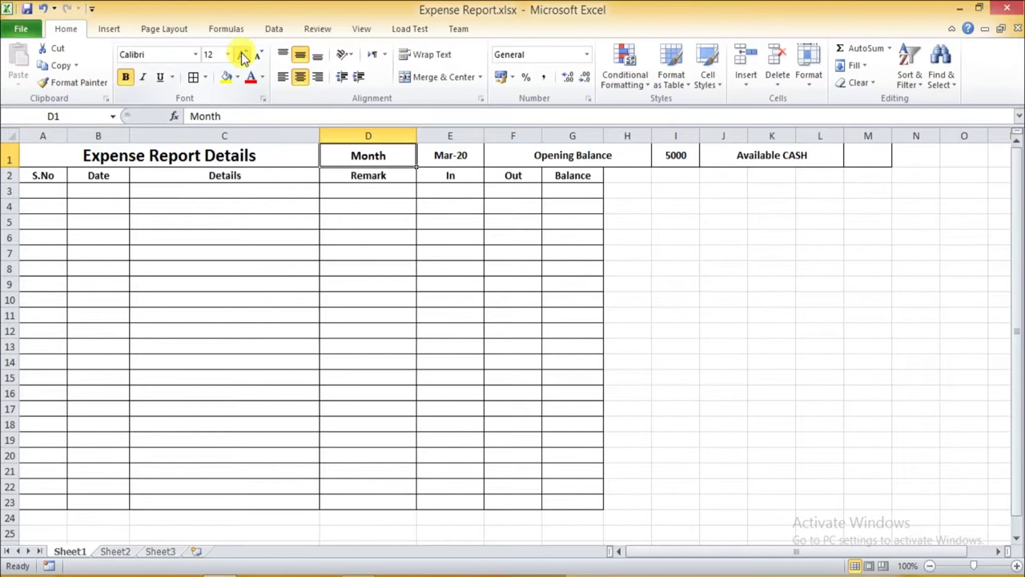
left_click(242, 55)
left_click(243, 55)
left_click(455, 158)
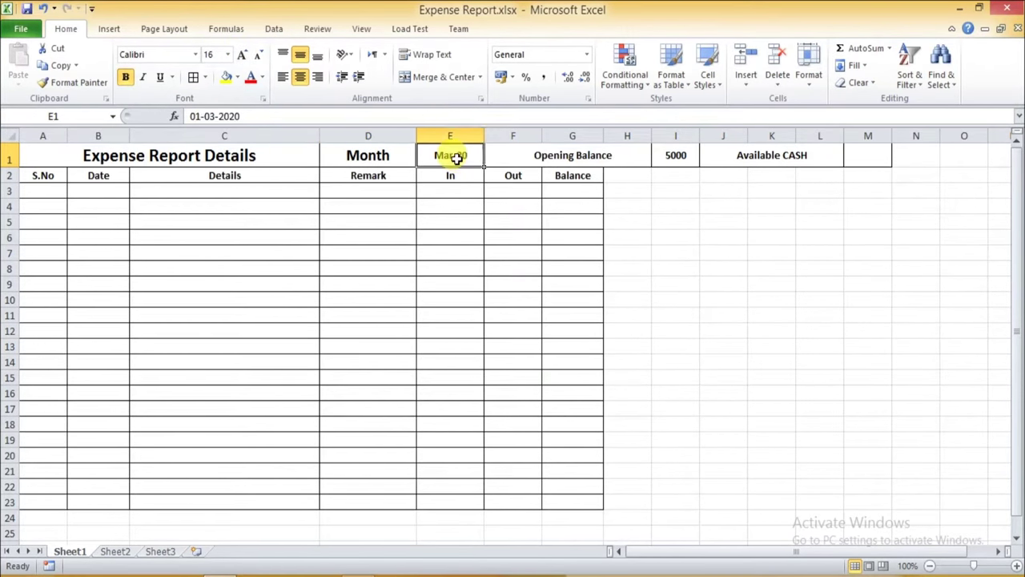
left_click(243, 55)
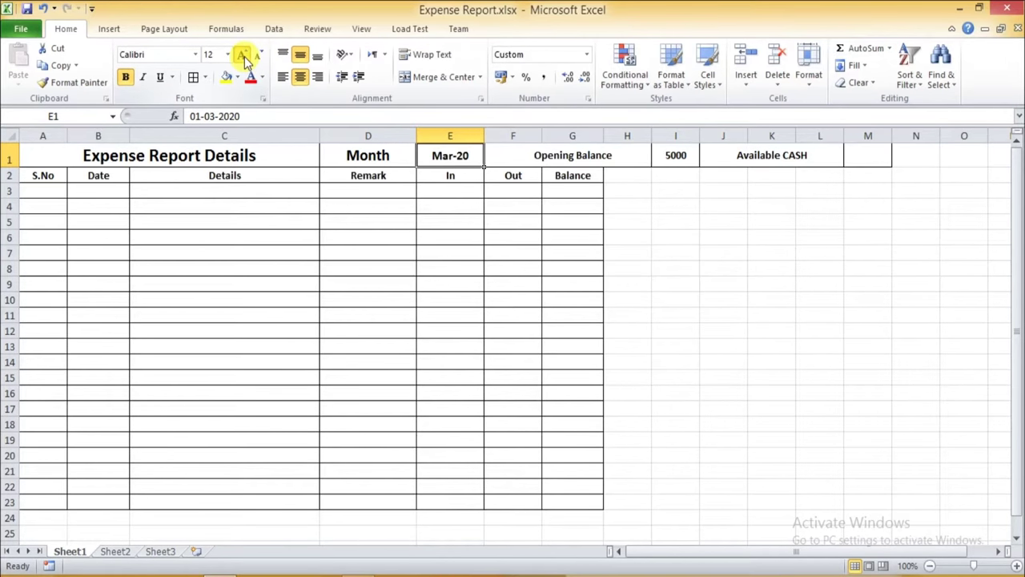
left_click(243, 55)
Merge and centre Opening Balance across F1:H1 and enlarge it and the 5000 amount to 14.
left_click(573, 160)
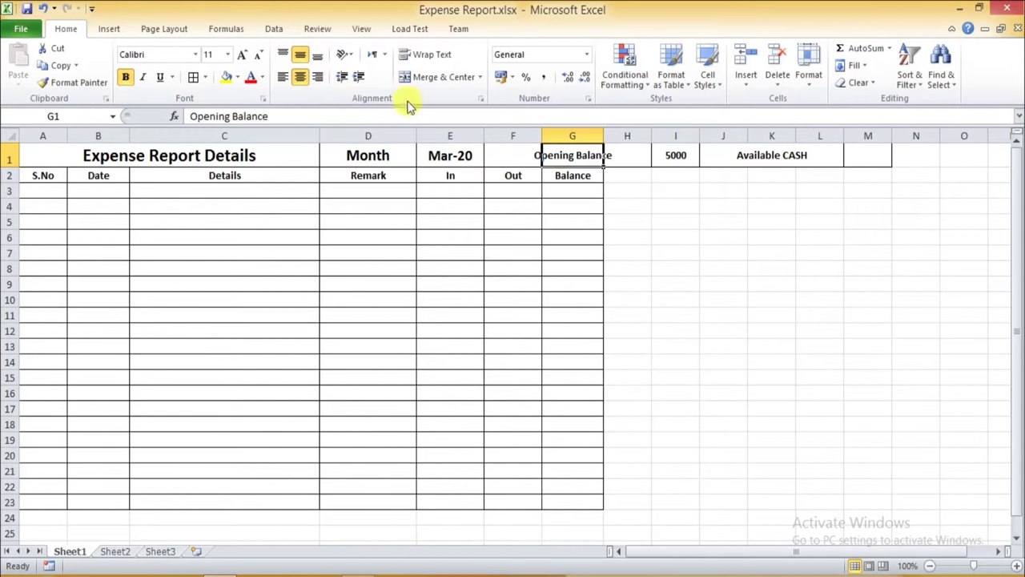
left_click_drag(531, 158, 627, 158)
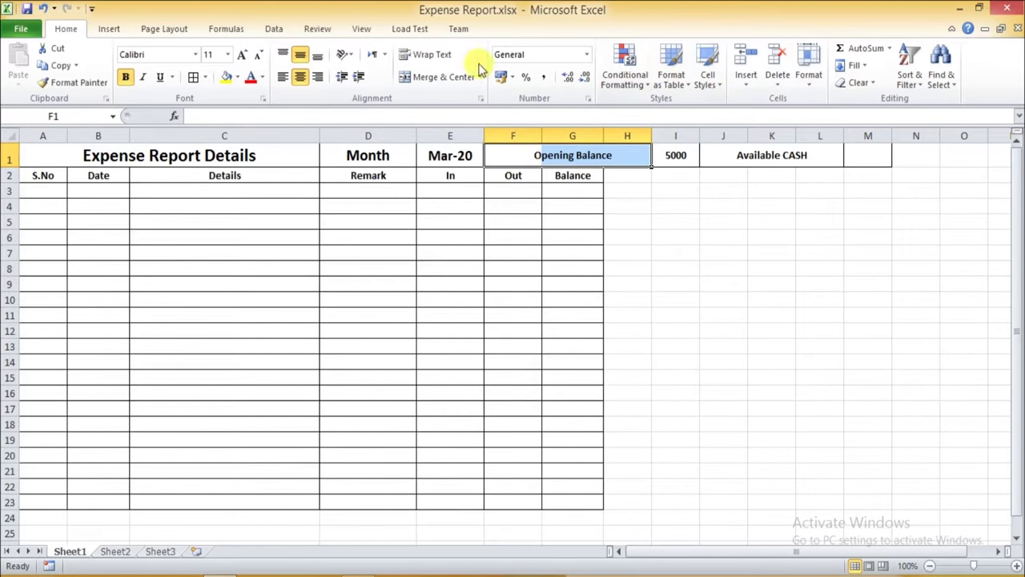
left_click(436, 77)
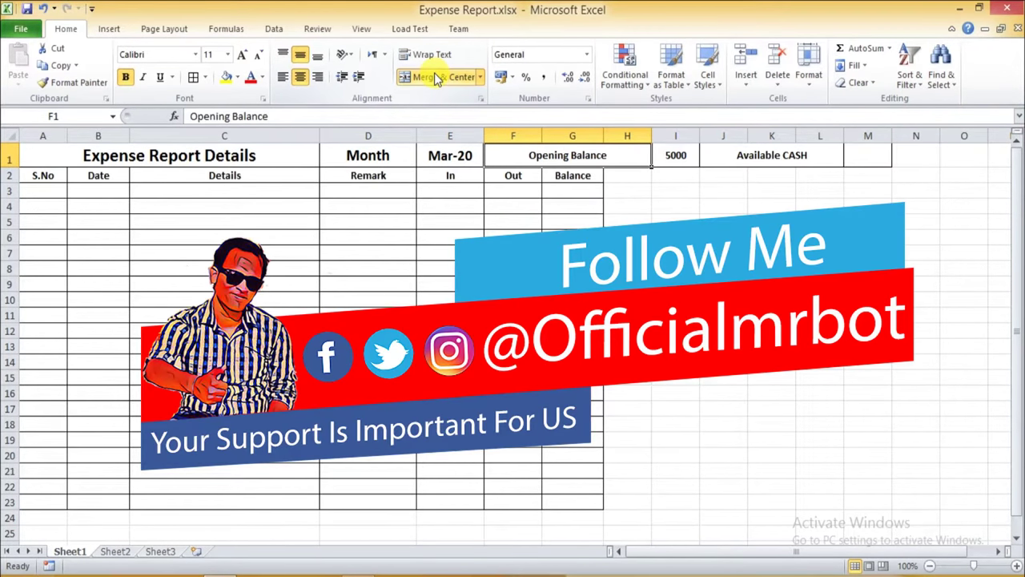
left_click(242, 56)
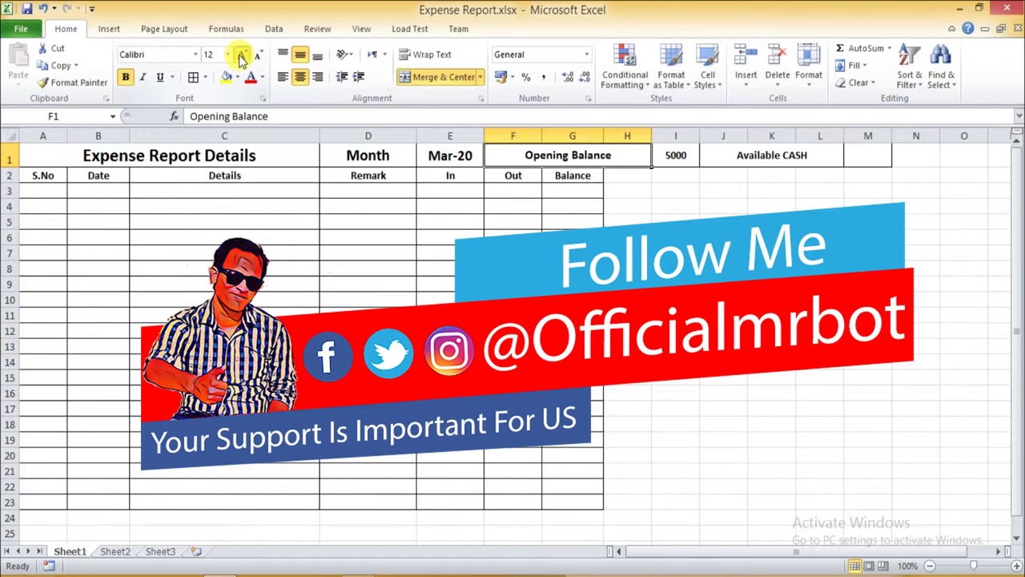
left_click(242, 56)
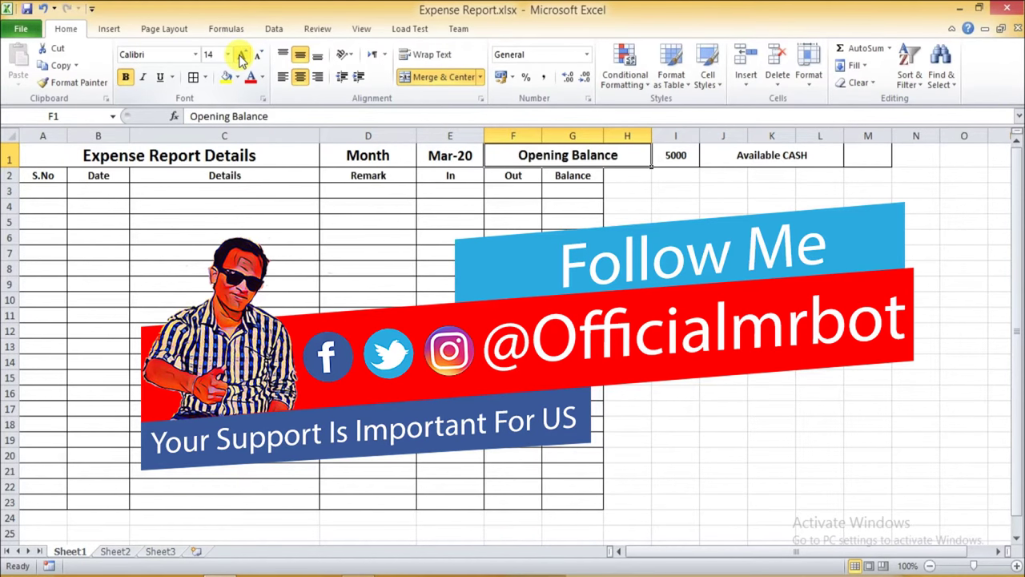
left_click(675, 155)
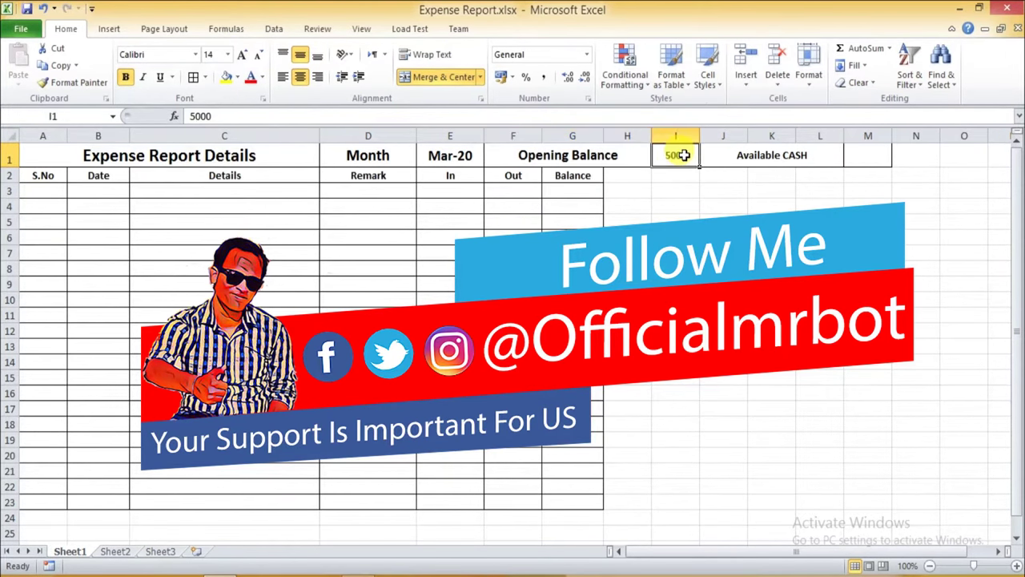
left_click(243, 55)
left_click(242, 55)
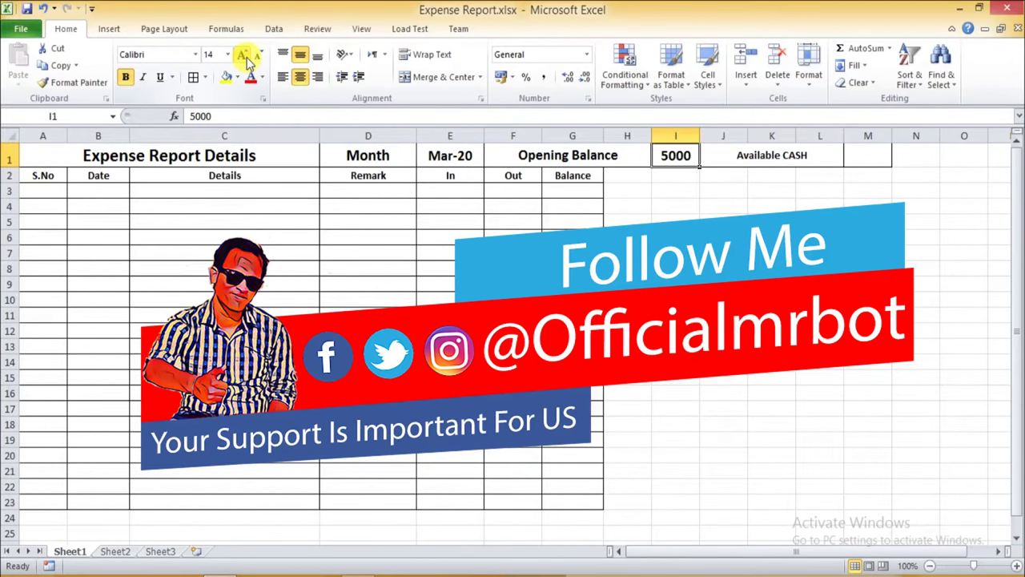
Merge and centre Available CASH across J1:L1 and enlarge it to size 16.
left_click(771, 155)
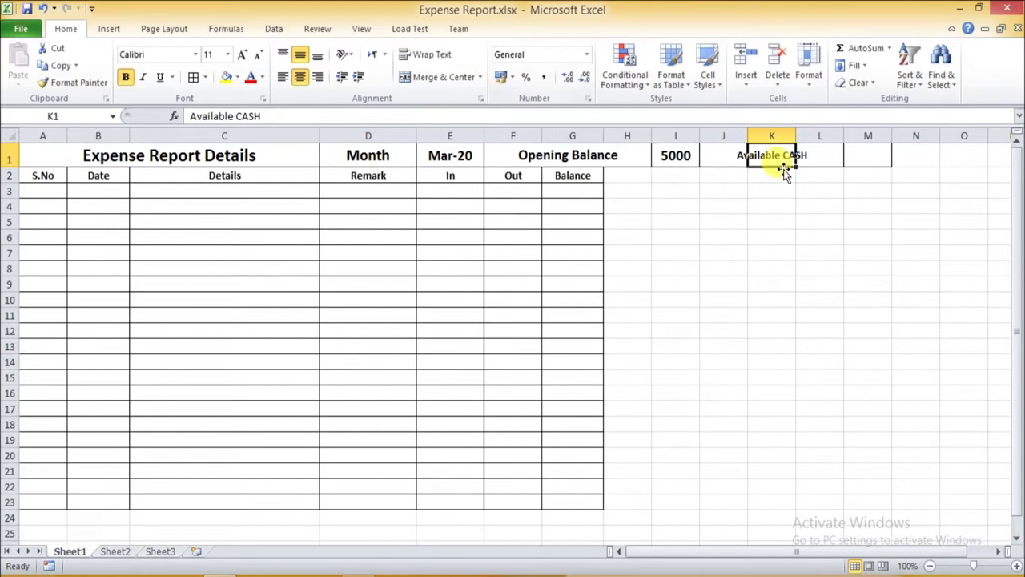
left_click(731, 158)
key("shift+Right")
key("shift+Right")
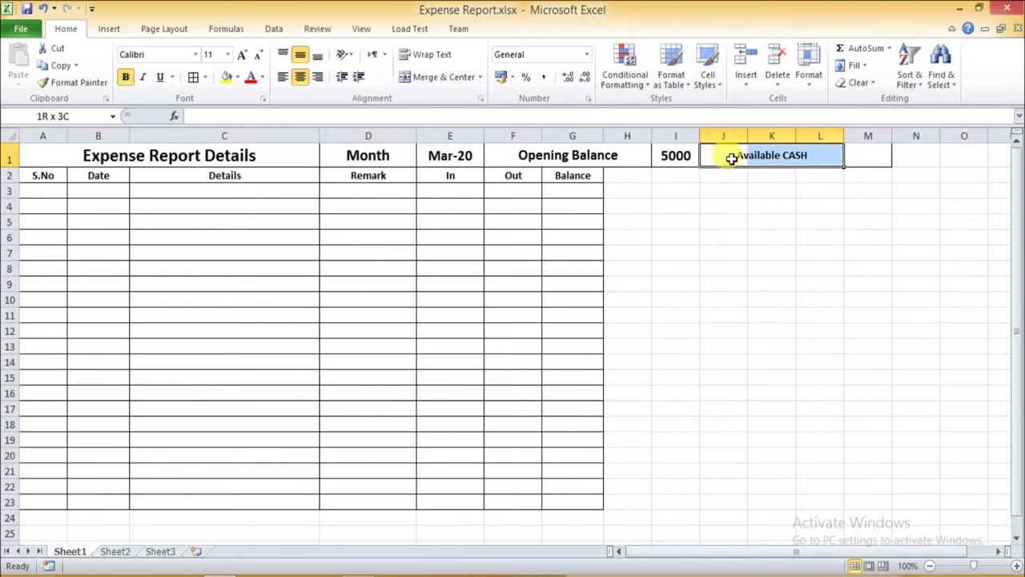
left_click(439, 77)
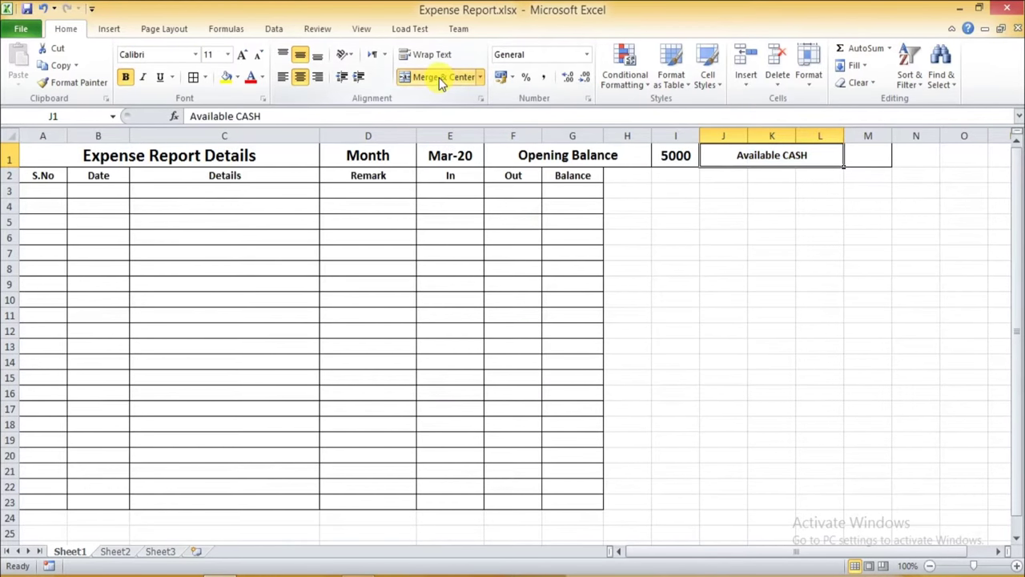
left_click(242, 56)
left_click(241, 56)
left_click(242, 56)
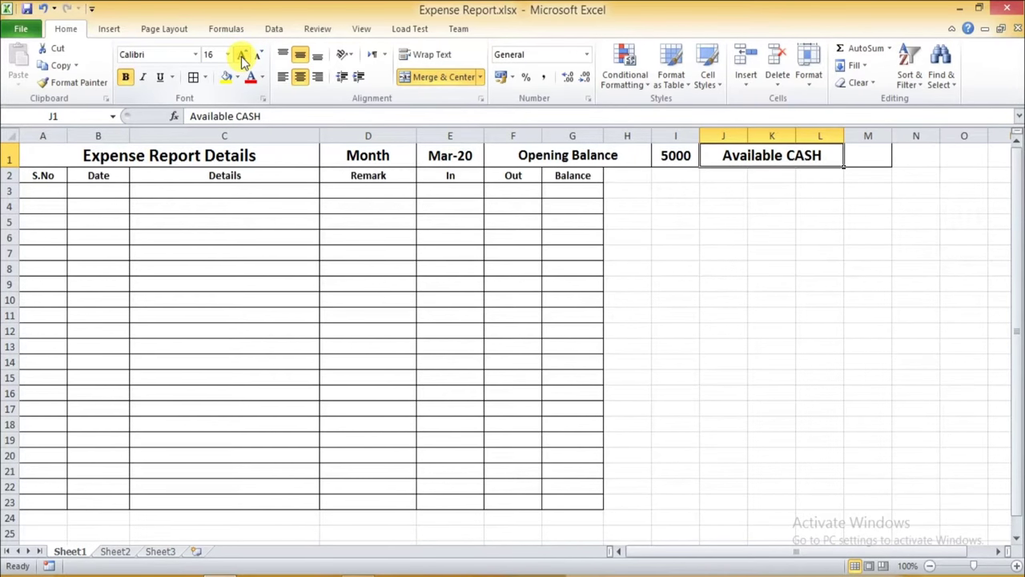
left_click(657, 301)
Reduce the font size set on the empty cell M1.
left_click(870, 157)
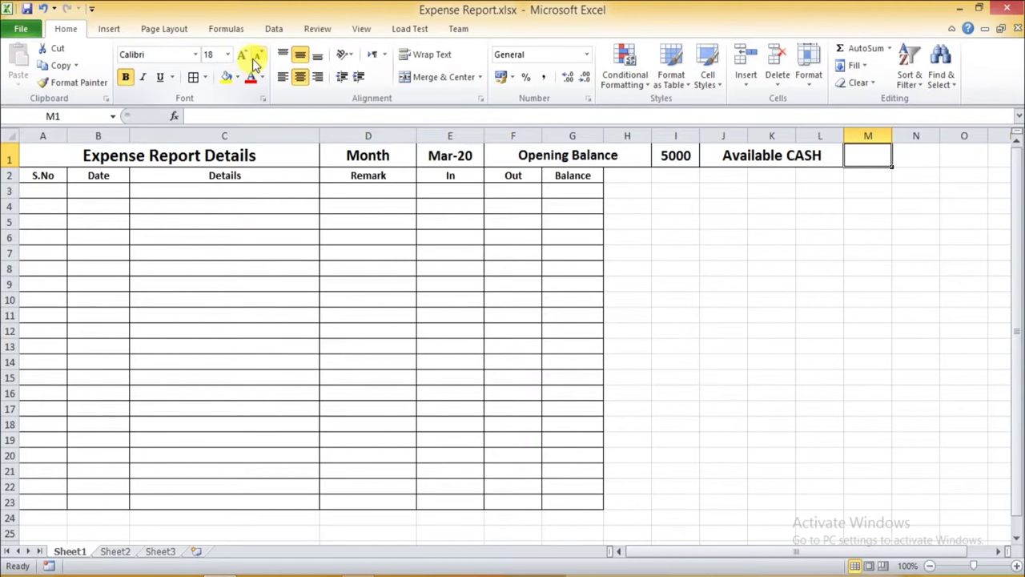
left_click(256, 64)
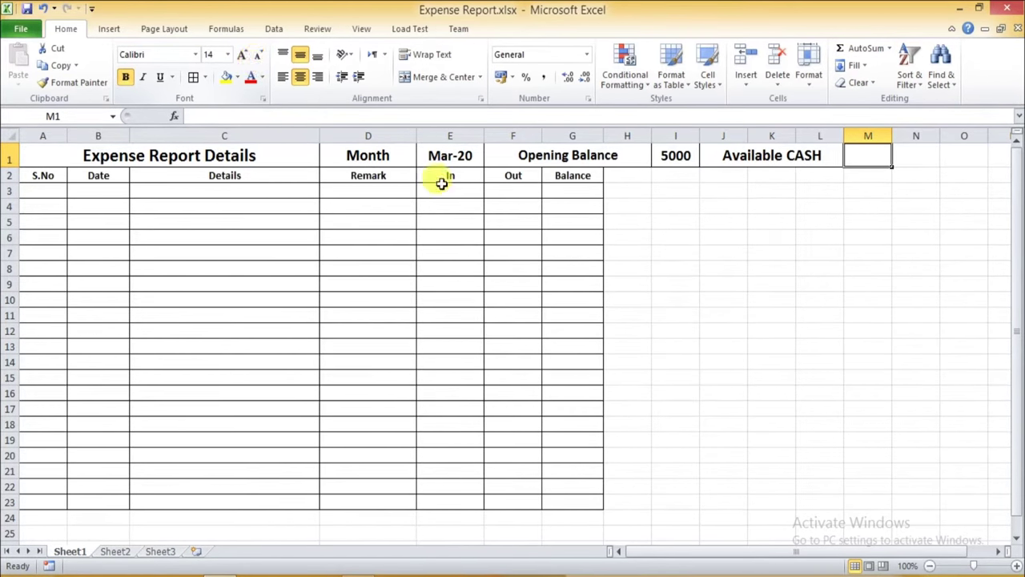
left_click(565, 257)
left_click(788, 273)
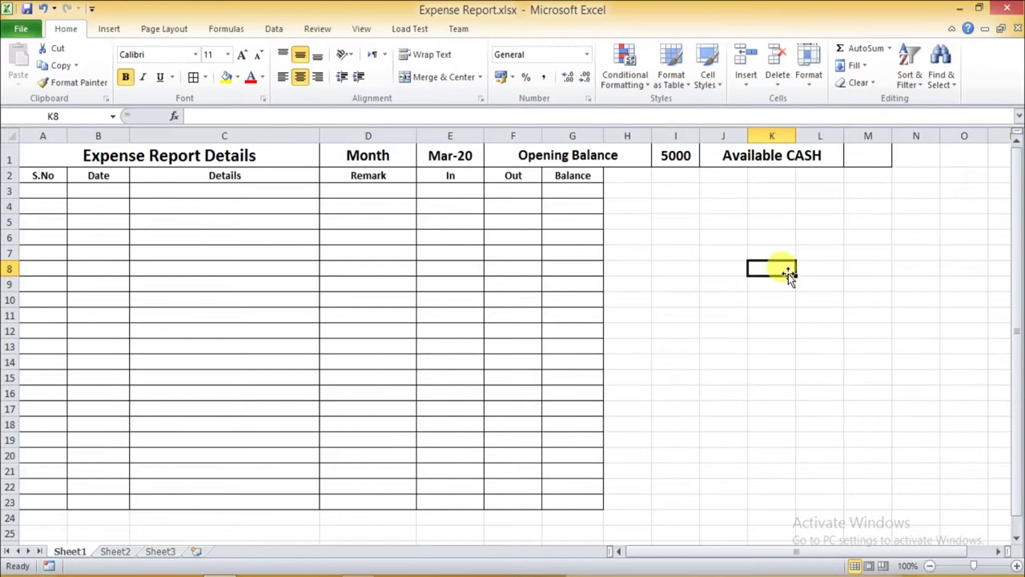
Give the column header row, from S.No across to G2, a coloured fill.
left_click(39, 177)
key("shift+Right")
key("shift+Right")
key("shift+Right")
key("shift+Right")
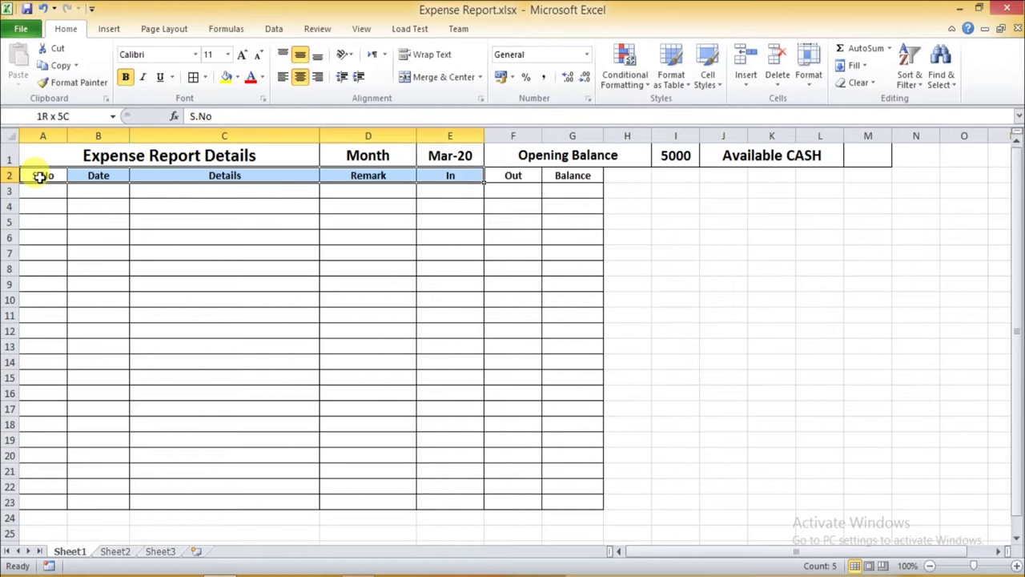
key("shift+Right")
key("shift+Right")
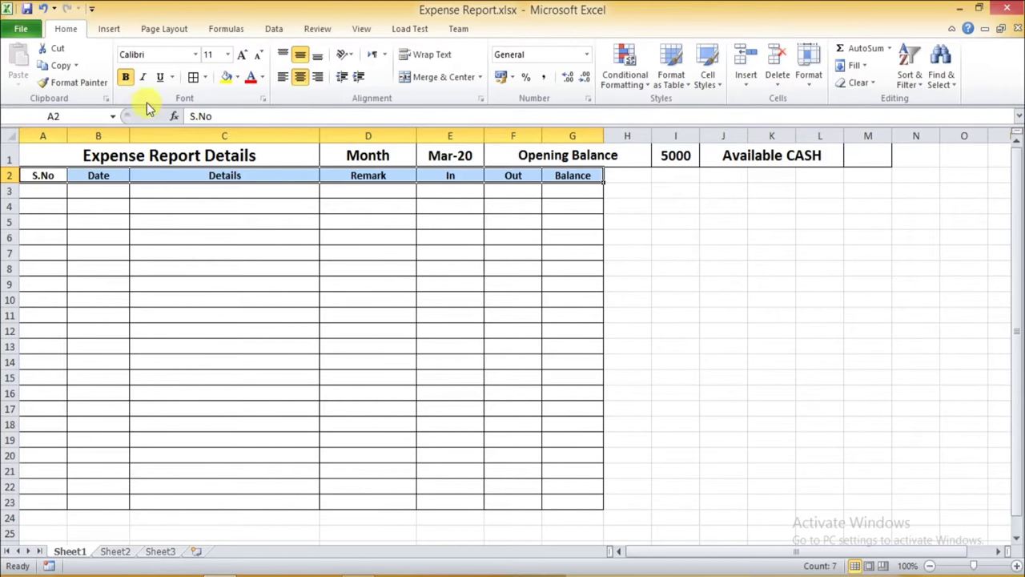
left_click(237, 79)
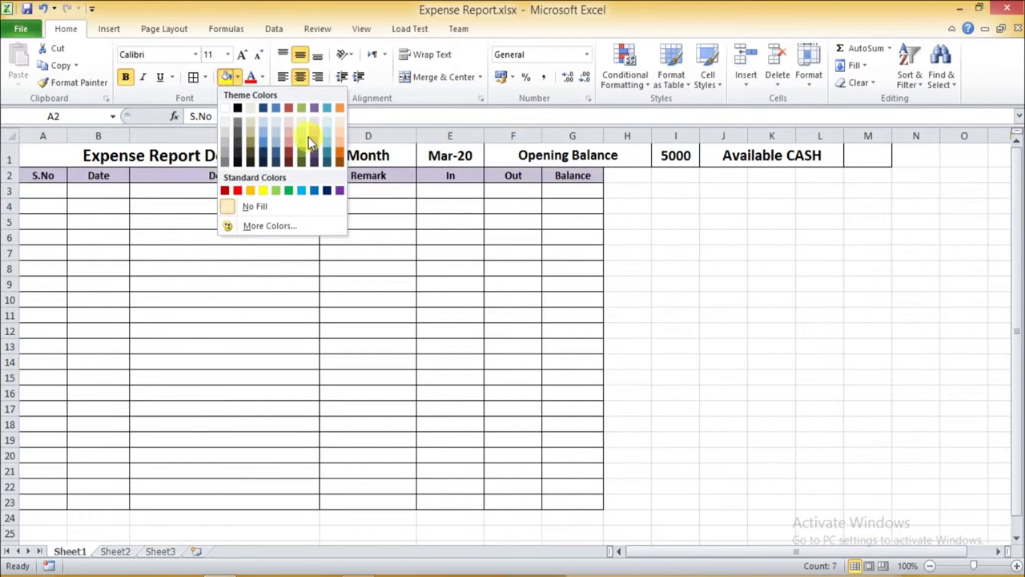
left_click(285, 141)
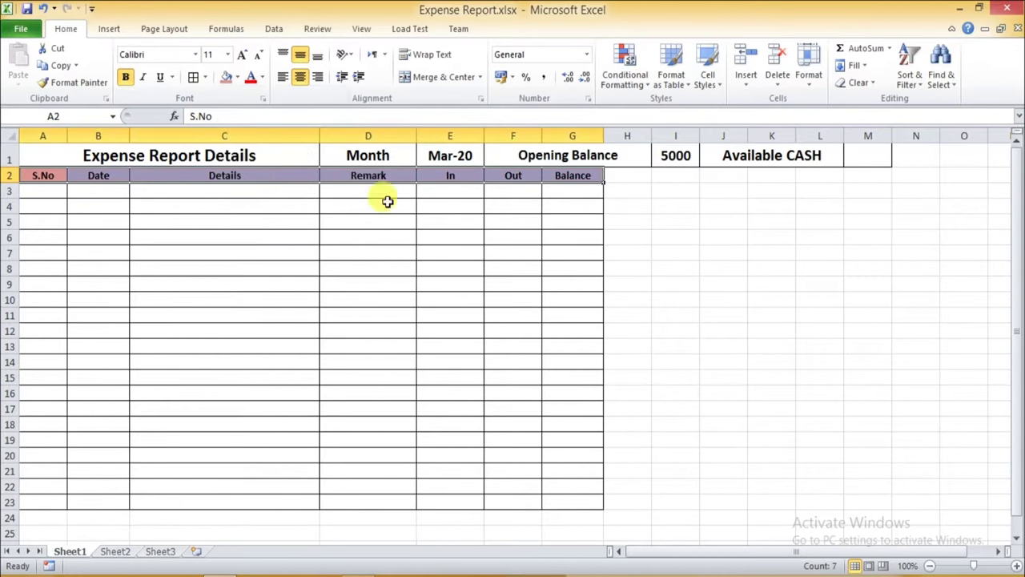
left_click(423, 234)
Fill the Expense Report Details title light blue and the Month cell orange.
left_click(53, 156)
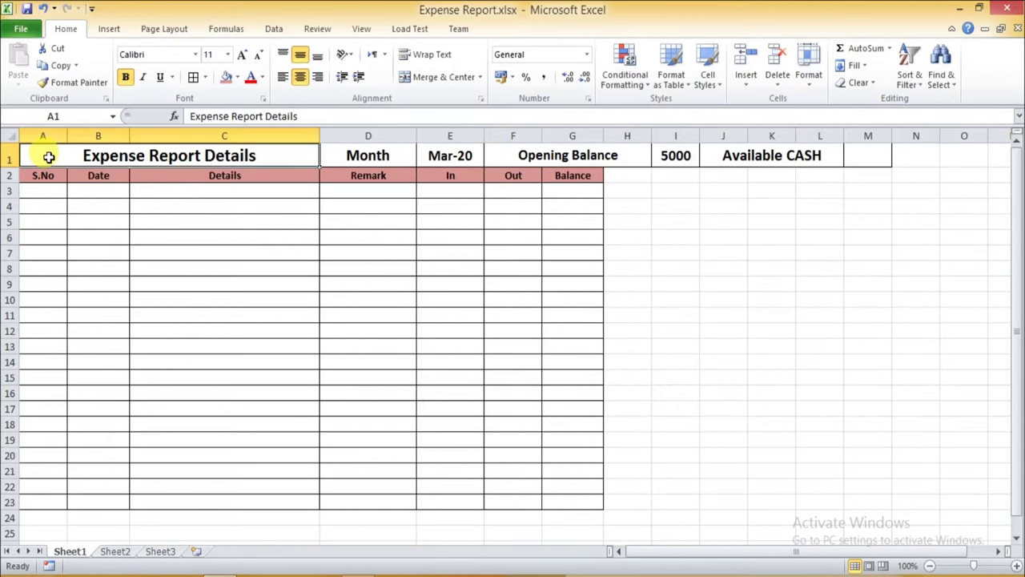
left_click(237, 77)
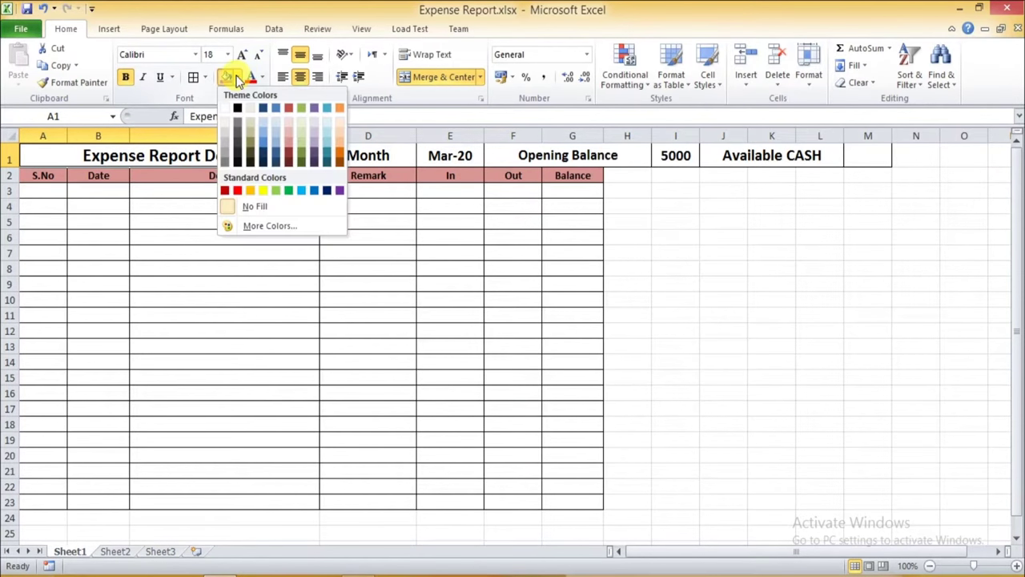
left_click(279, 141)
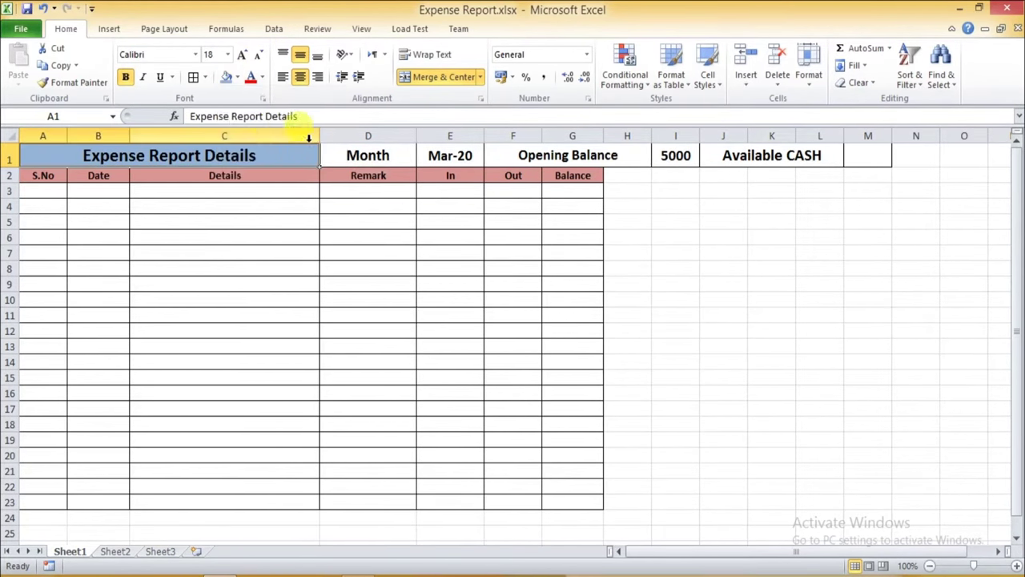
left_click(387, 153)
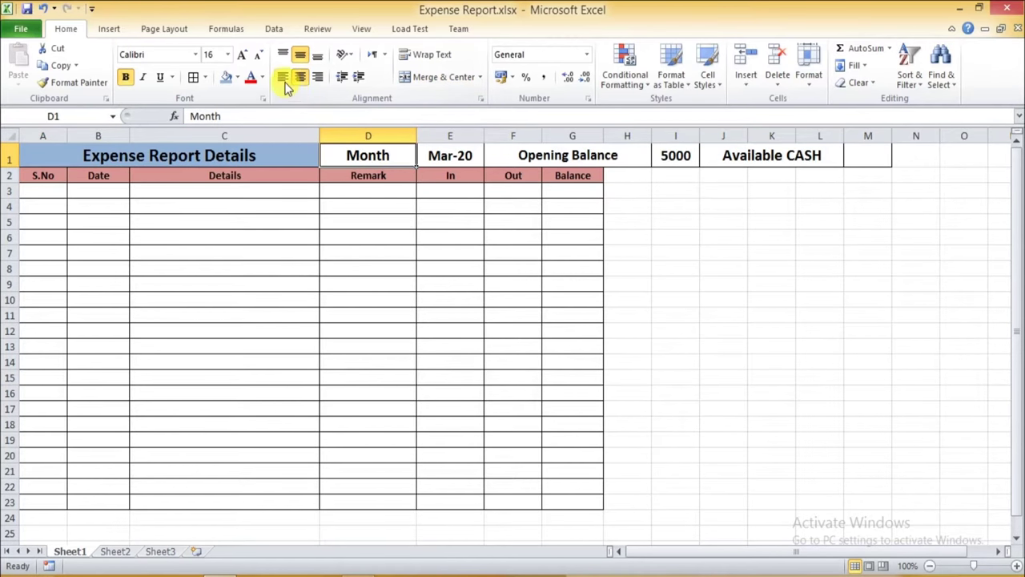
left_click(236, 78)
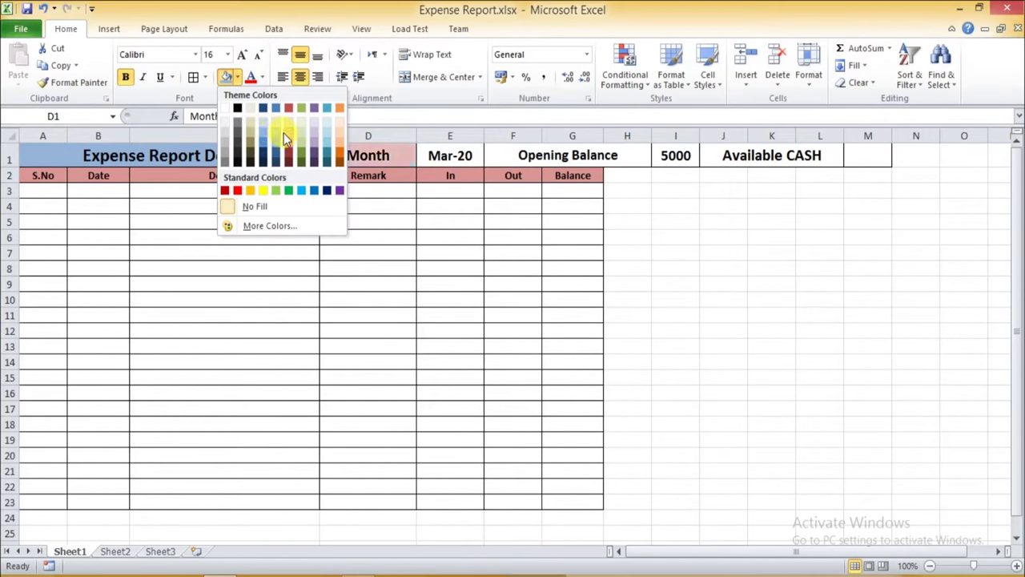
left_click(345, 146)
Fill F1:M1, Opening Balance through Available CASH, green.
left_click(454, 155)
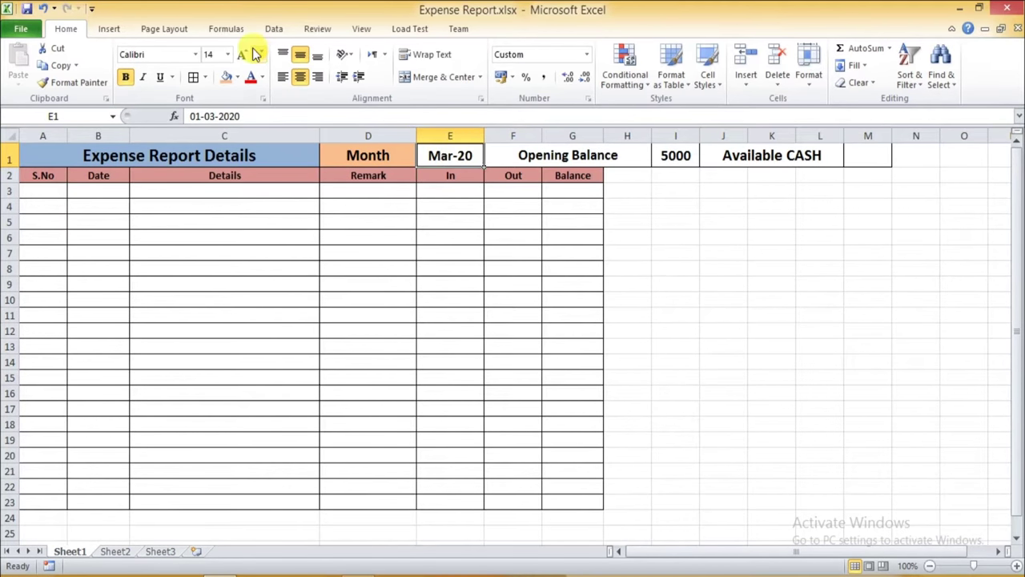
left_click(624, 155)
key("shift+Right")
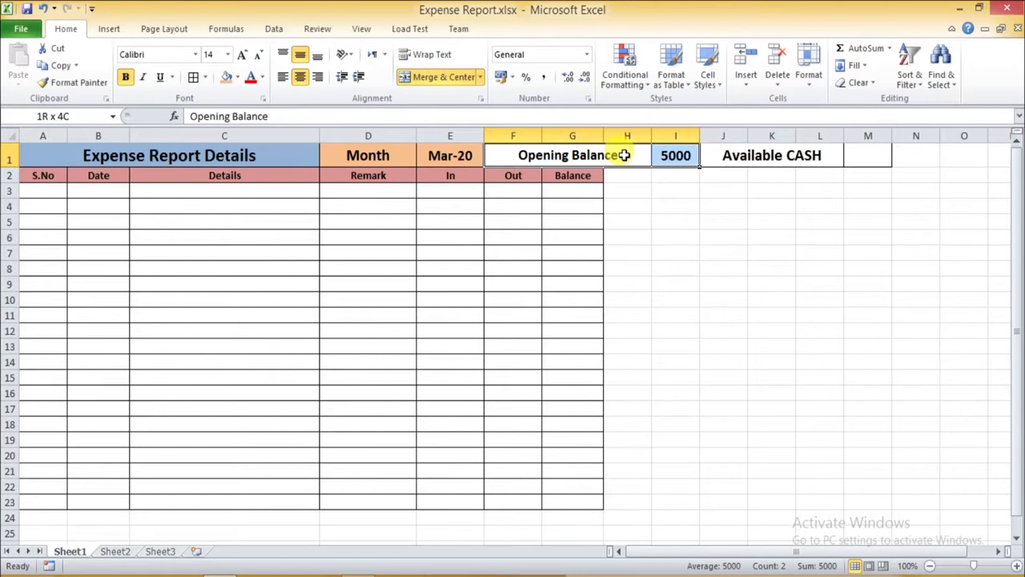
key("shift+Right")
key("shift+Right")
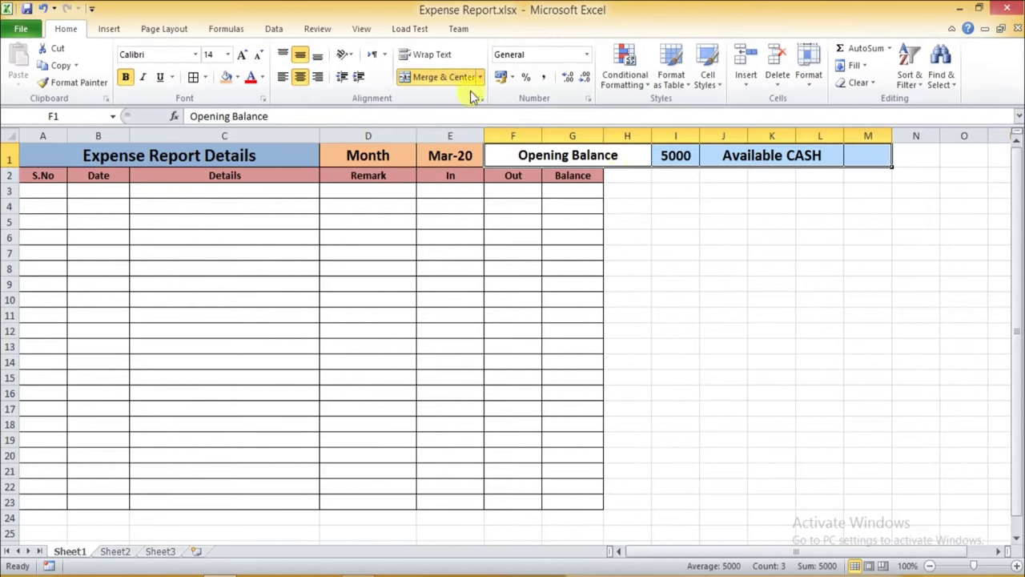
left_click(237, 78)
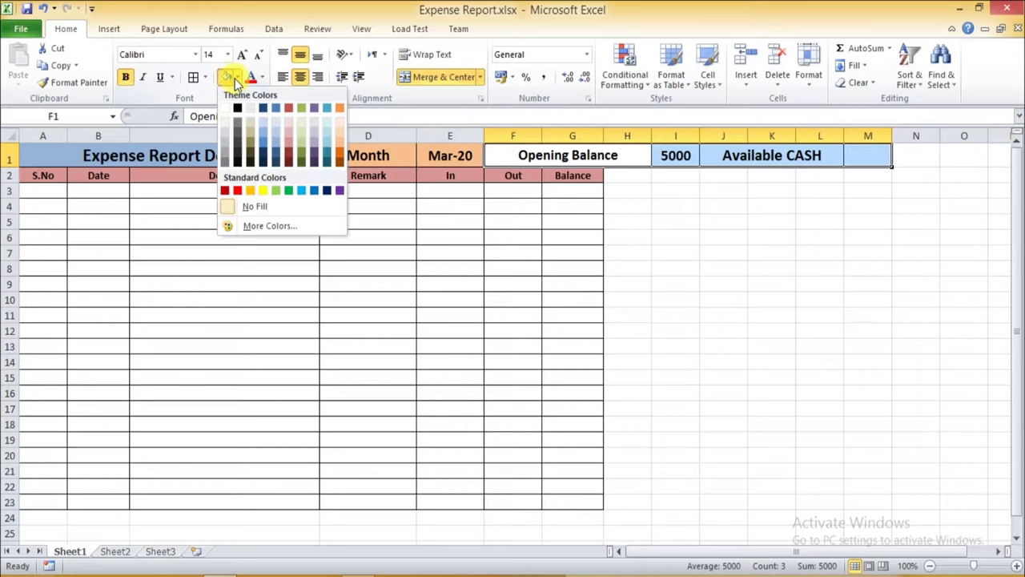
left_click(287, 191)
left_click(424, 301)
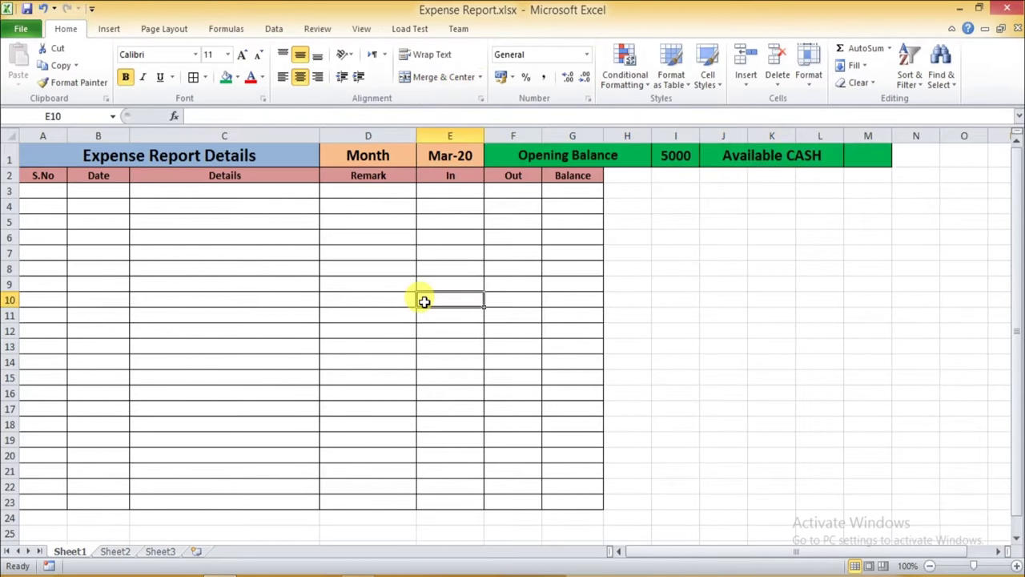
left_click(741, 314)
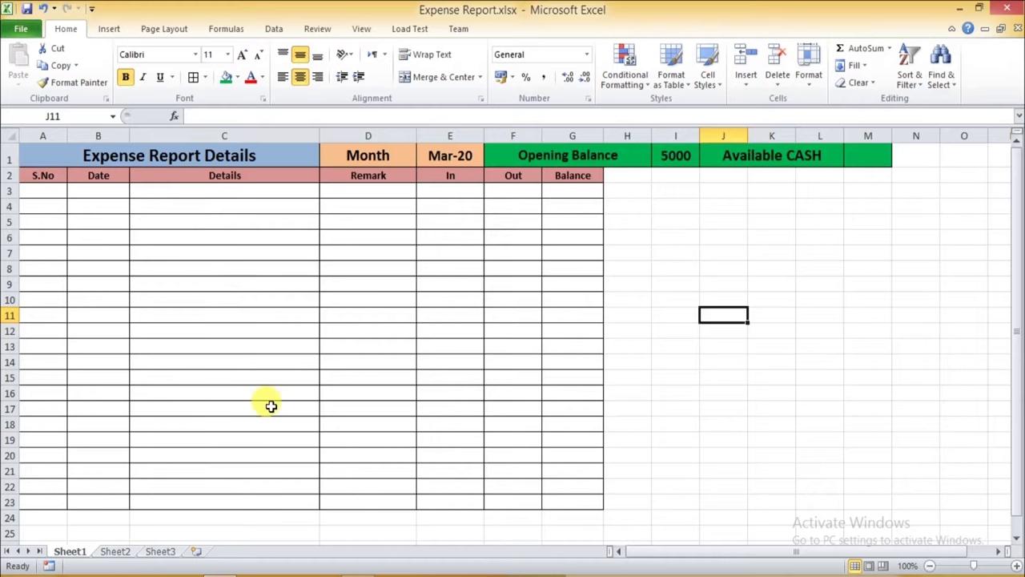
Enter 'Total Balance :' in C23 and merge and centre A23:D23.
left_click(245, 502)
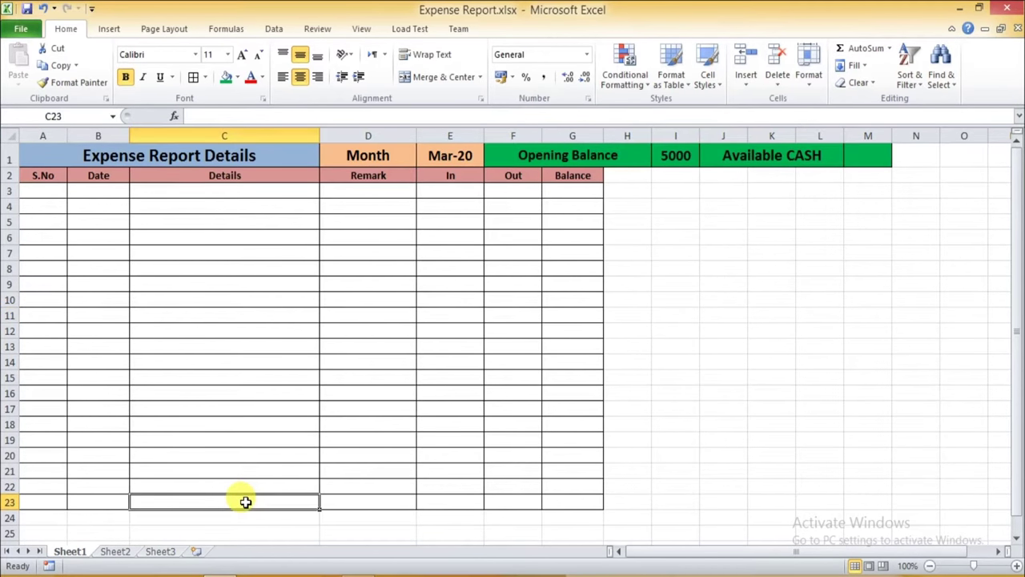
type("T")
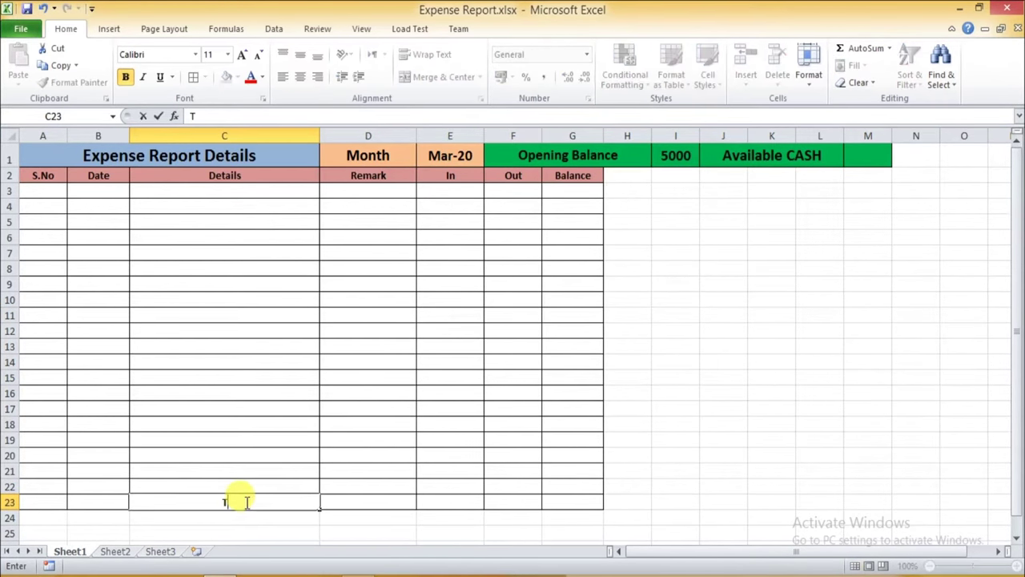
type("otal")
type(" Balan")
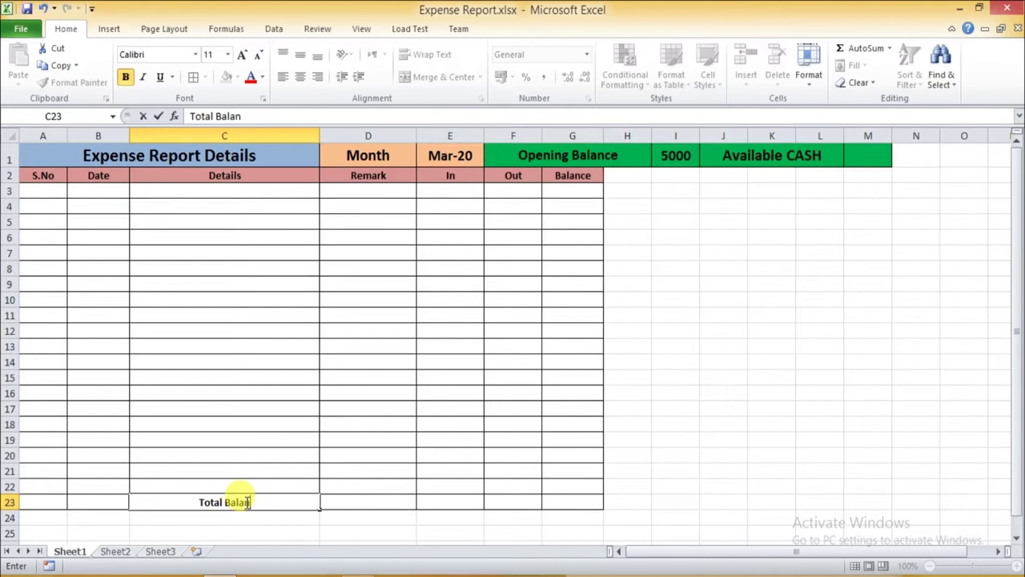
type("ce :")
left_click(36, 503)
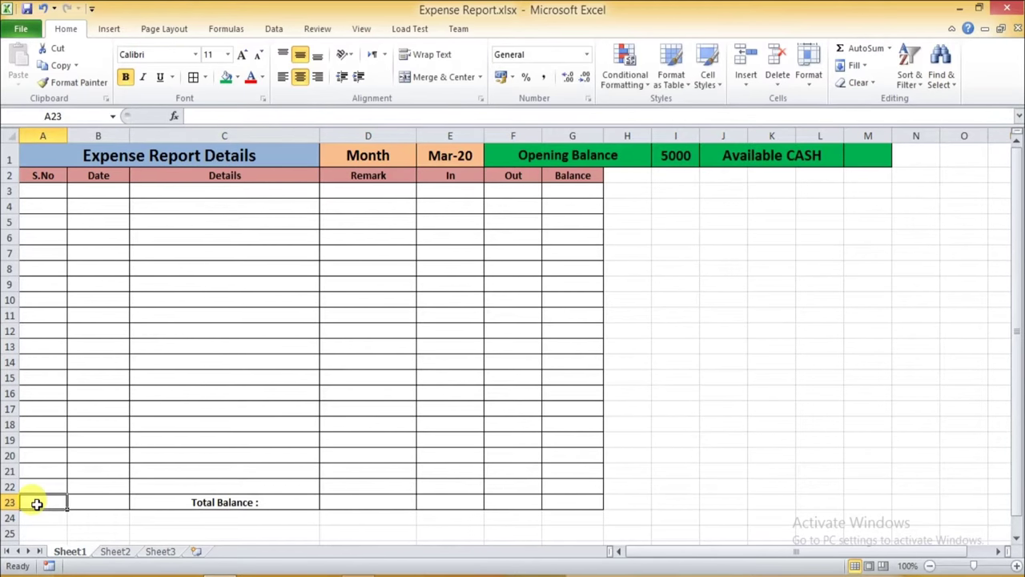
key("shift+Right")
key("shift+Right")
key("shift+Right")
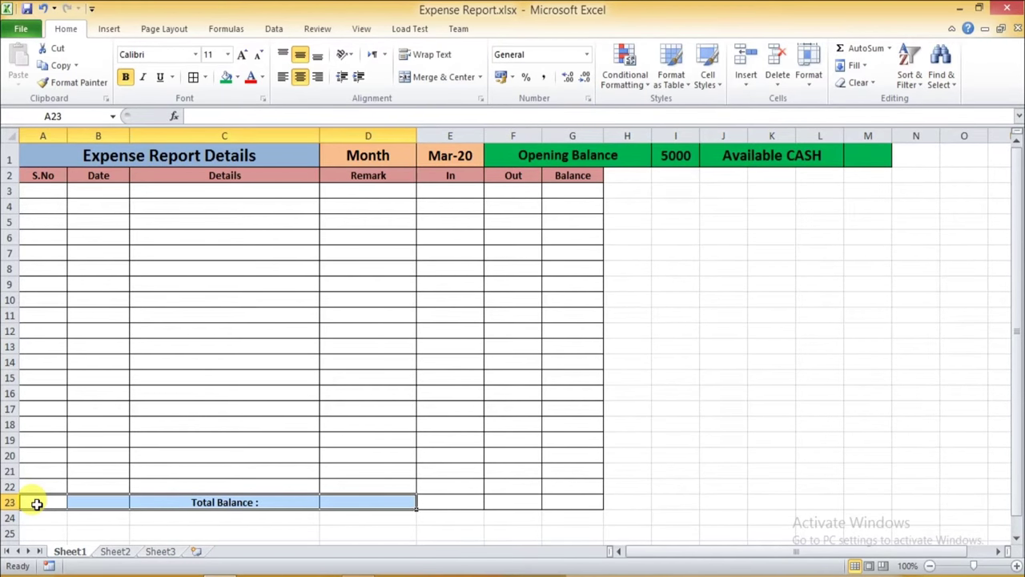
left_click(432, 80)
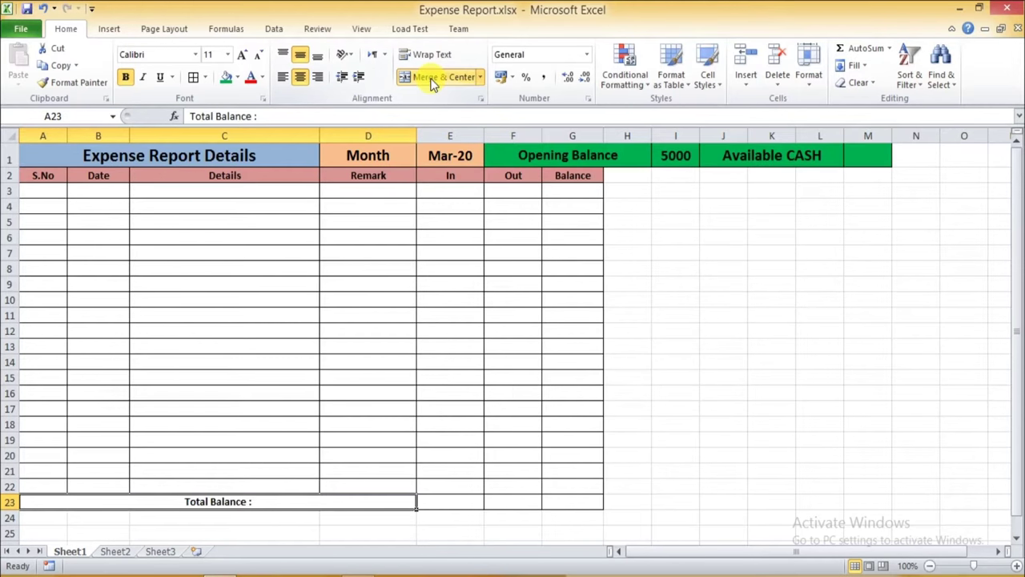
Enlarge the Total Balance : label to 18 point, then check the E23 and G23 total cells.
left_click(244, 54)
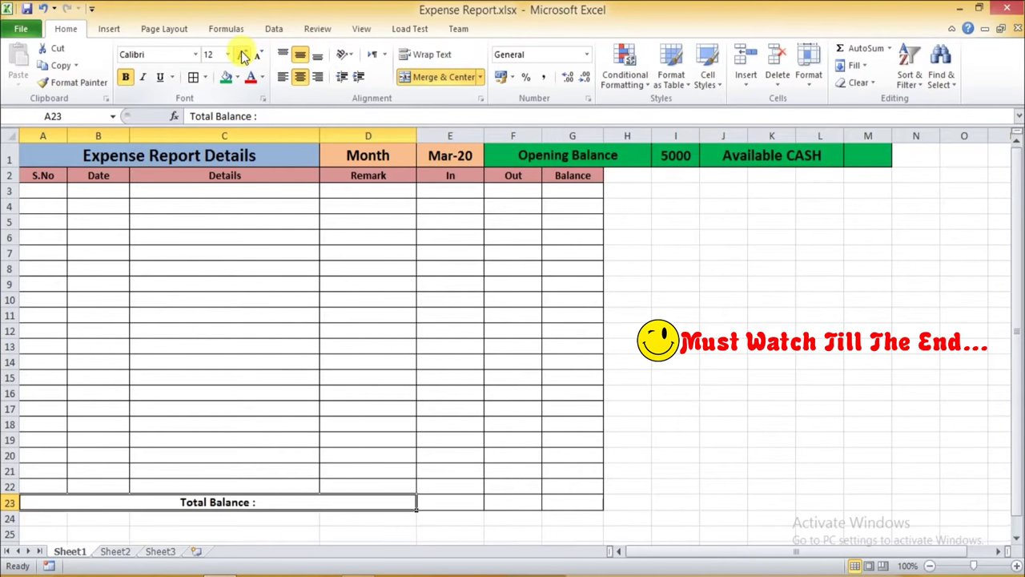
left_click(243, 54)
left_click(244, 55)
left_click(243, 55)
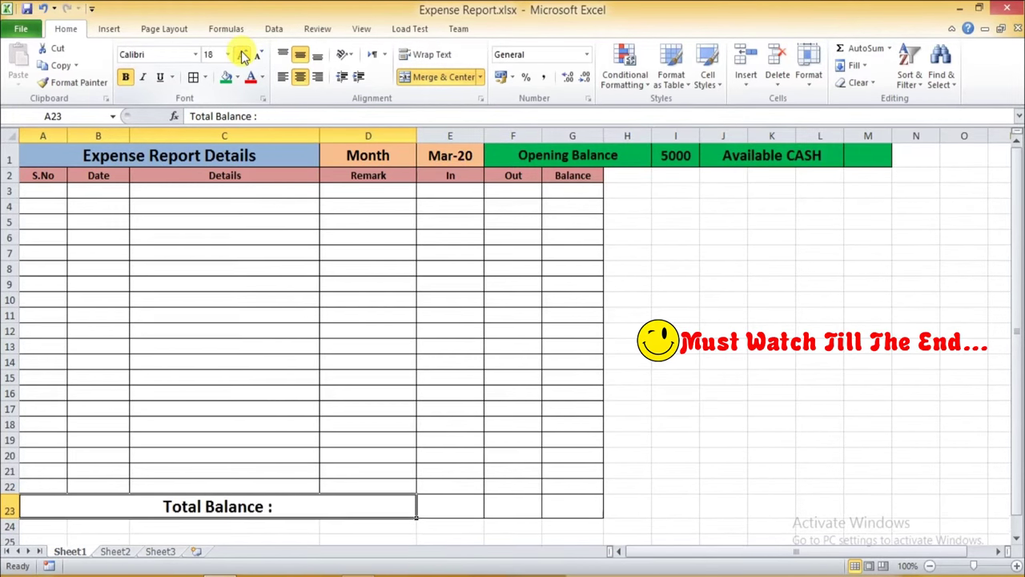
left_click(456, 410)
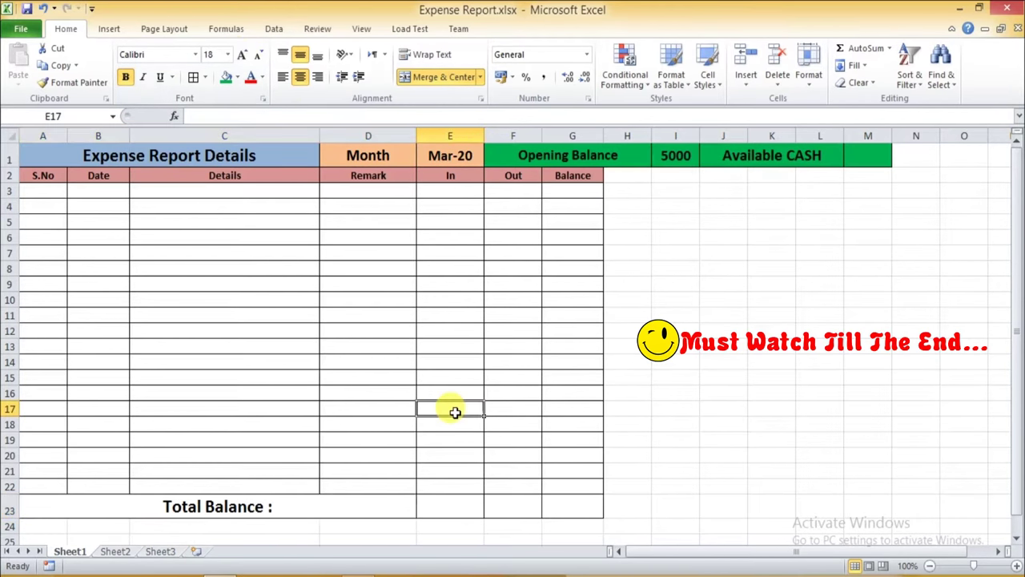
left_click(446, 506)
left_click(571, 505)
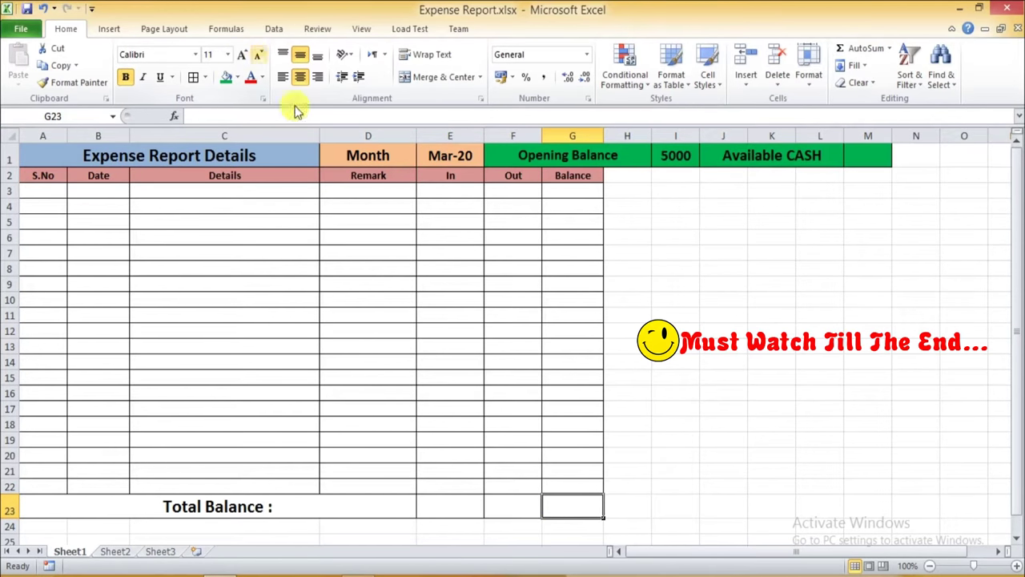
left_click(474, 422)
left_click(737, 356)
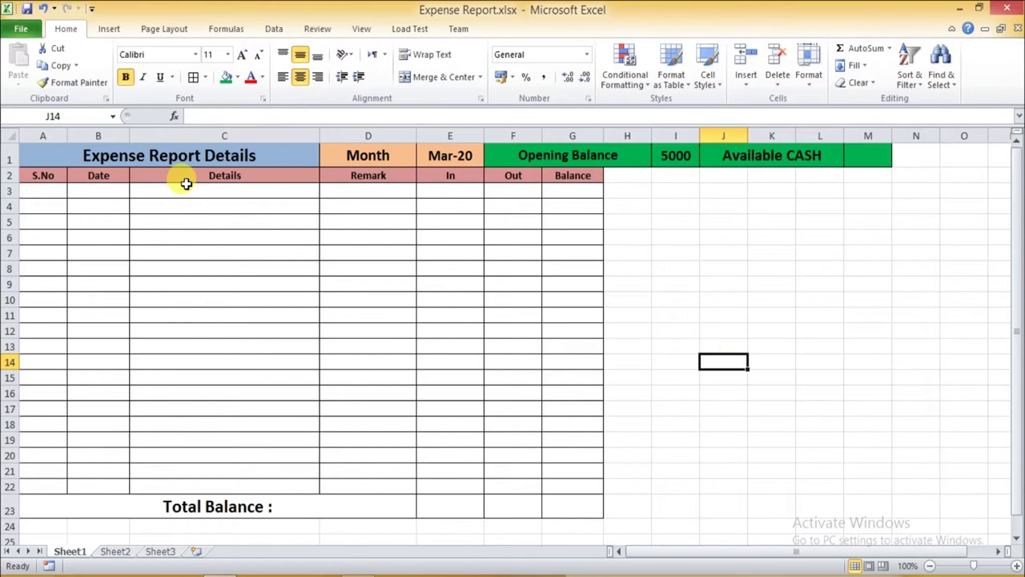
Enter 1 and 2 in A3:A4 and fill down to number S.No 1 through 20.
left_click(43, 188)
type("1")
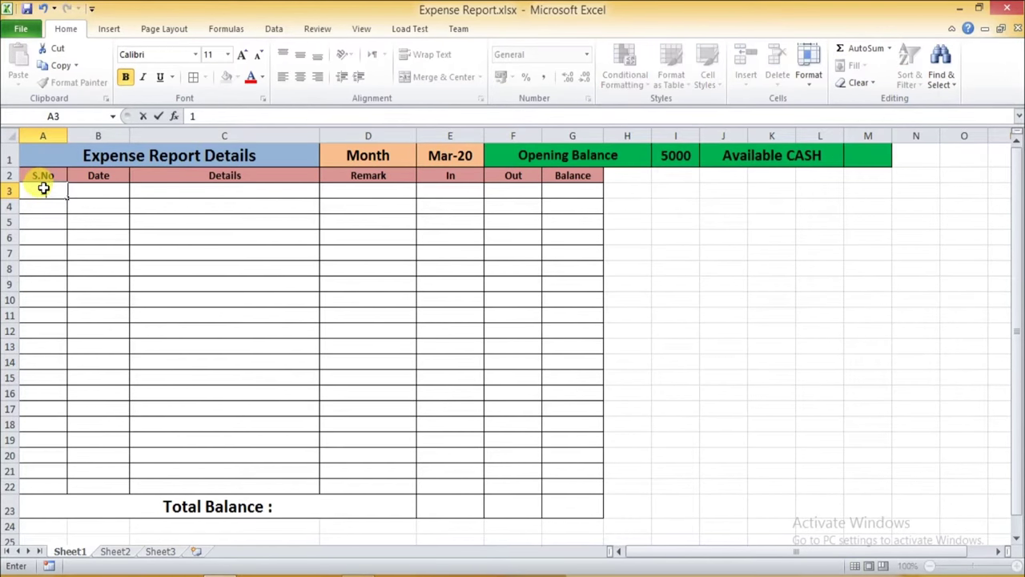
key("Return")
type("2")
key("Return")
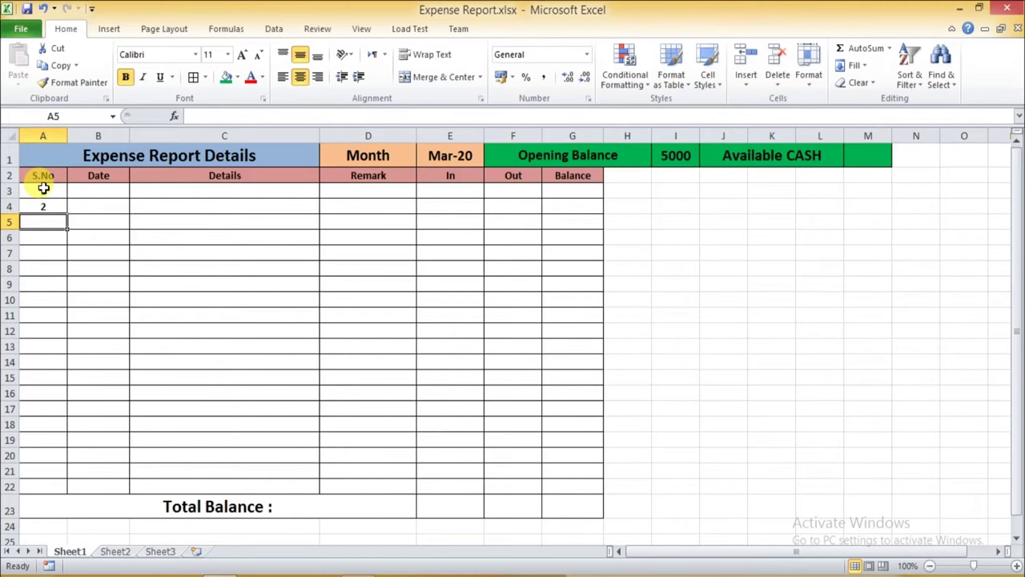
left_click(43, 188)
mouse_move(43, 188)
left_mouse_down()
mouse_move(66, 262)
mouse_move(69, 393)
left_mouse_up()
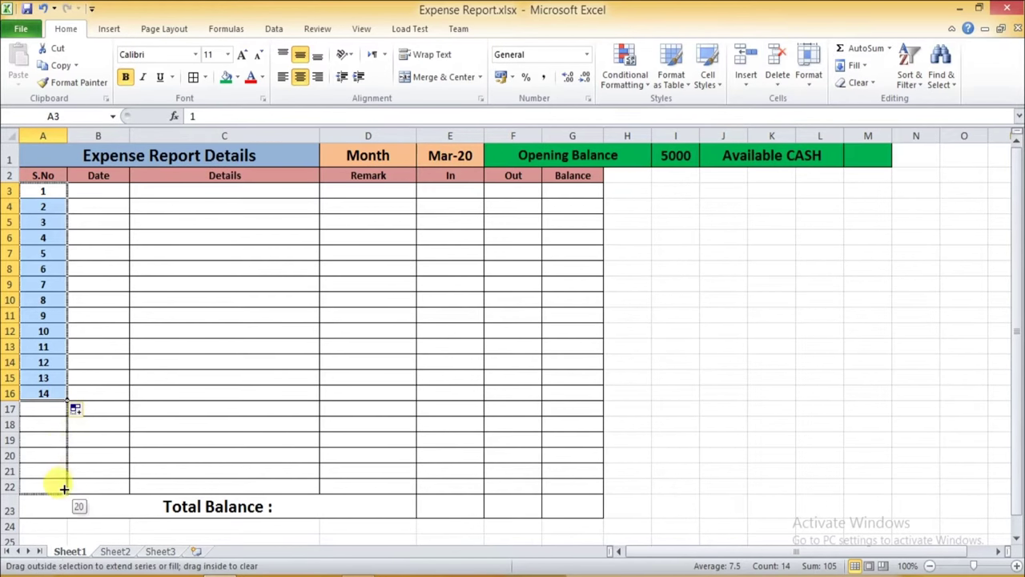
left_click_drag(68, 402, 64, 485)
left_click(295, 284)
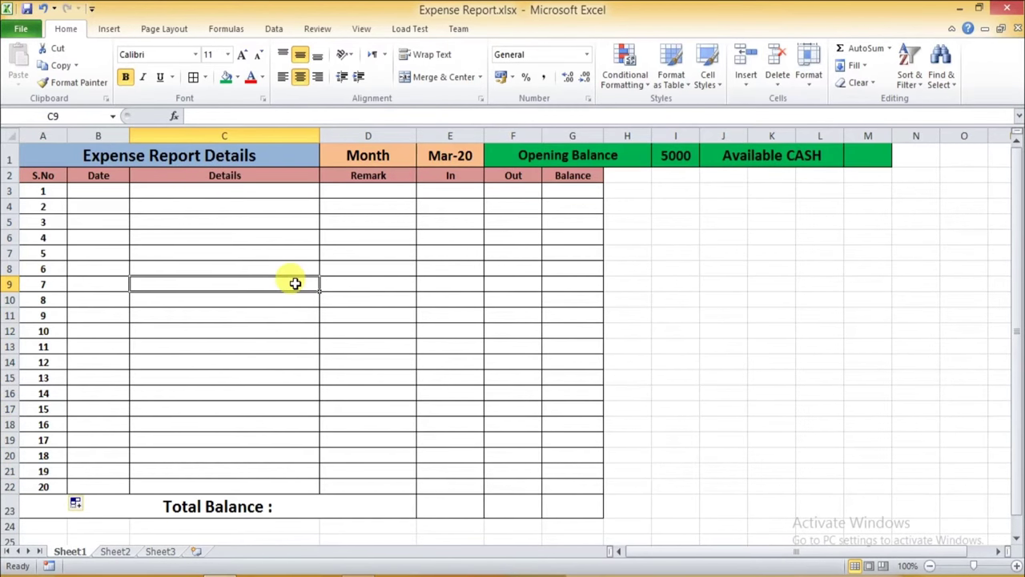
left_click(238, 238)
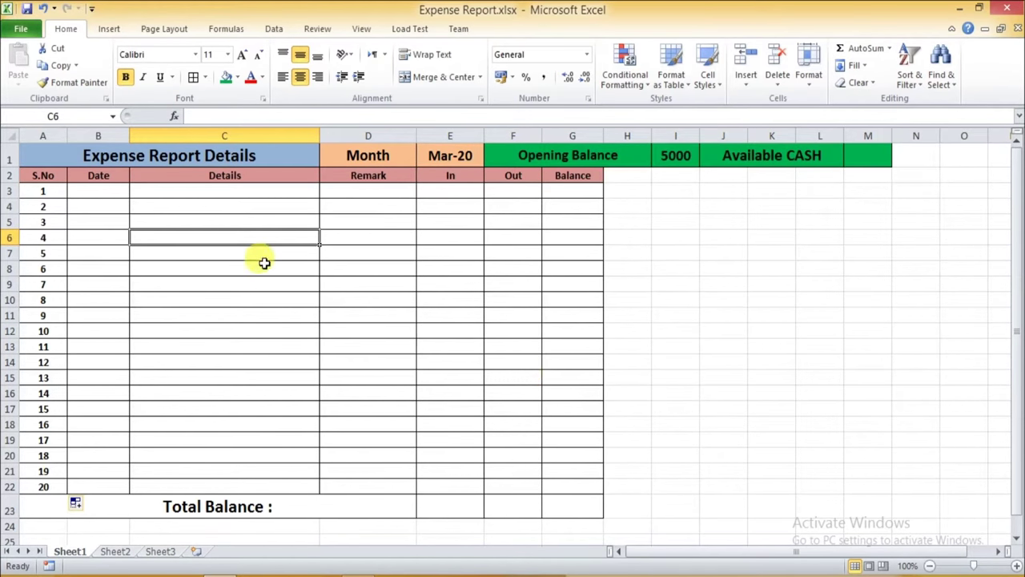
Enter 01-03-2020 as the first entry's date and Pay Telephone Bill as its details.
left_click(97, 190)
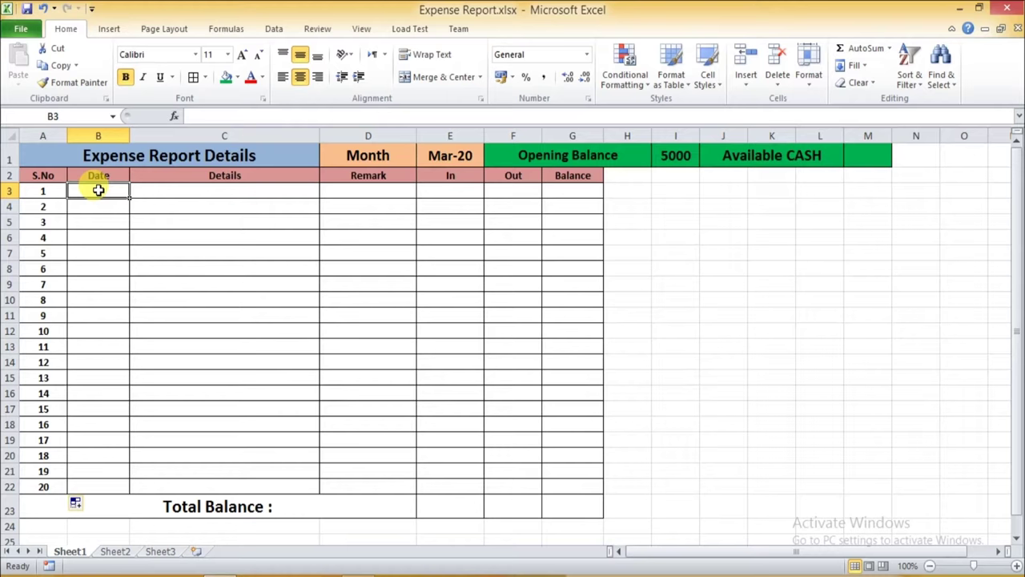
type("1")
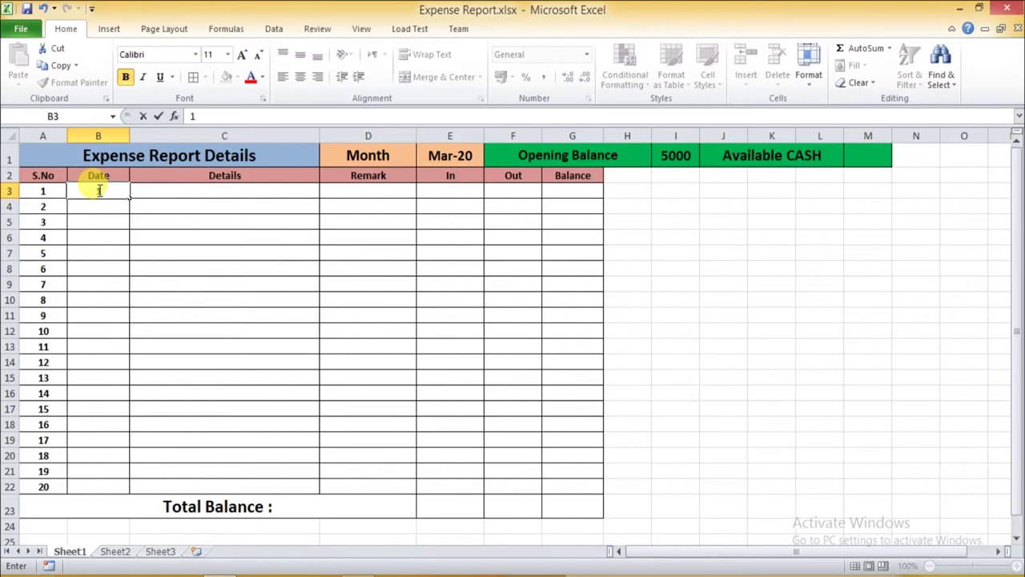
type("-03")
type("-2020")
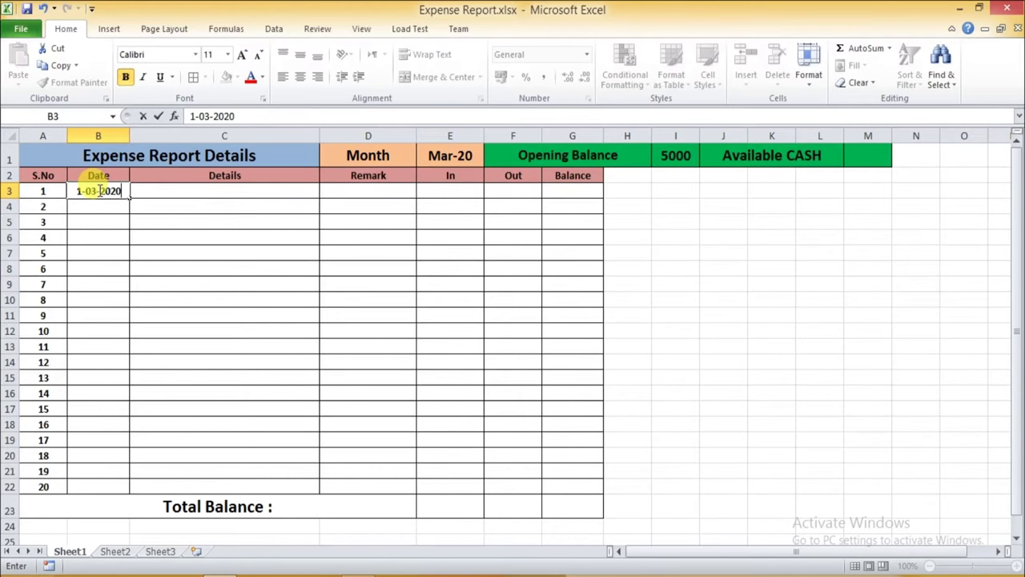
key("Return")
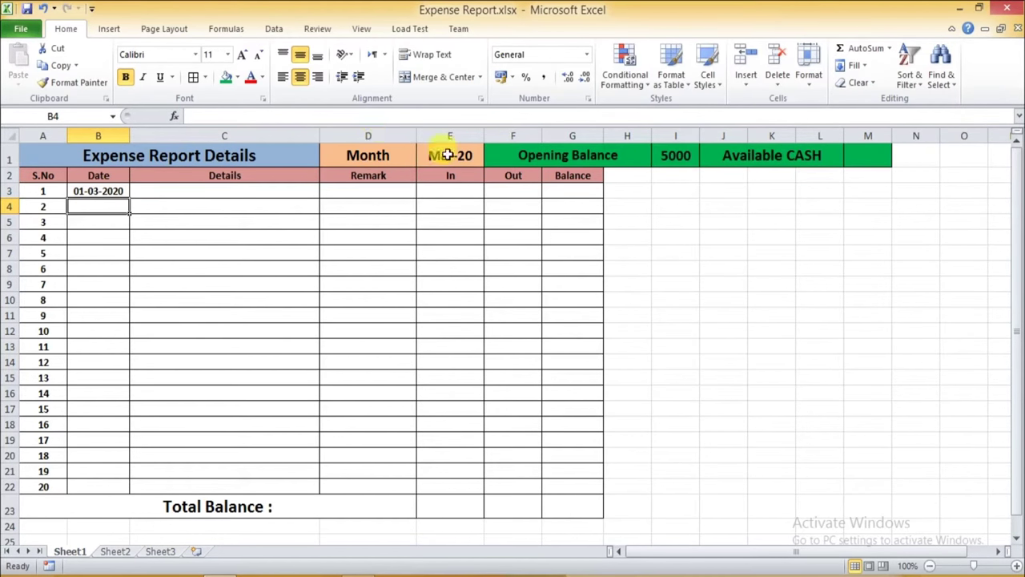
left_click(173, 192)
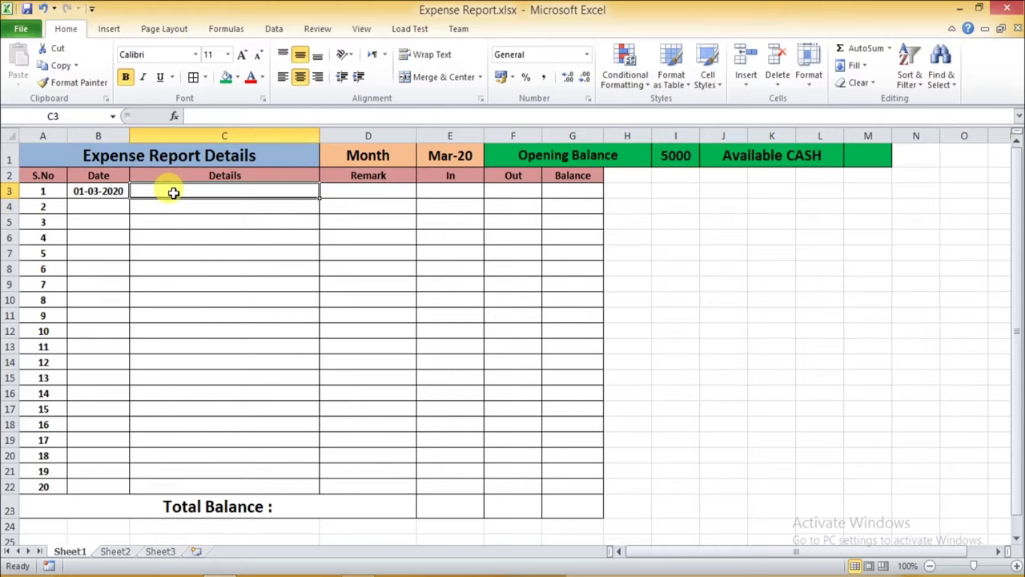
type("P")
type("ay")
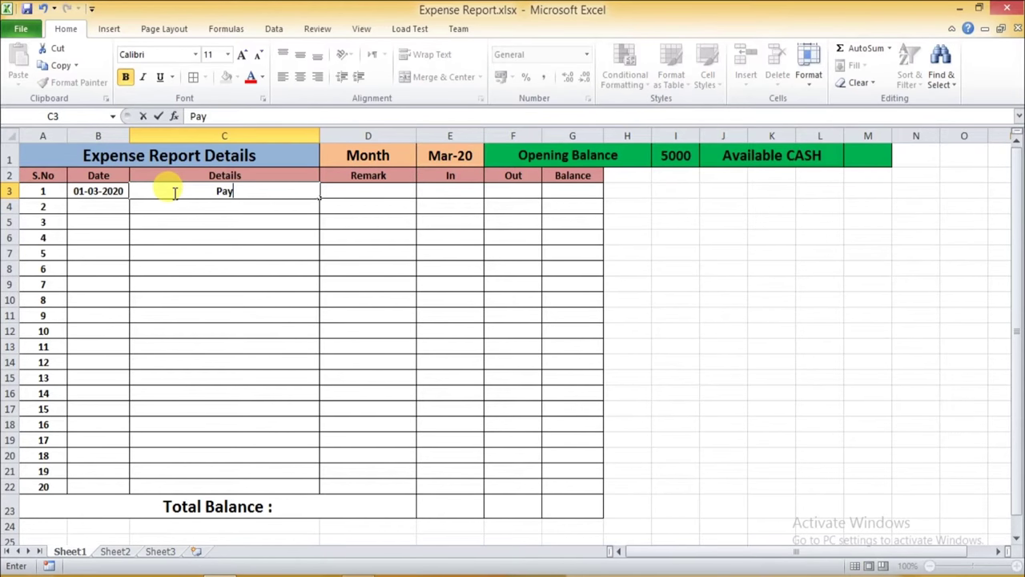
type(" Te")
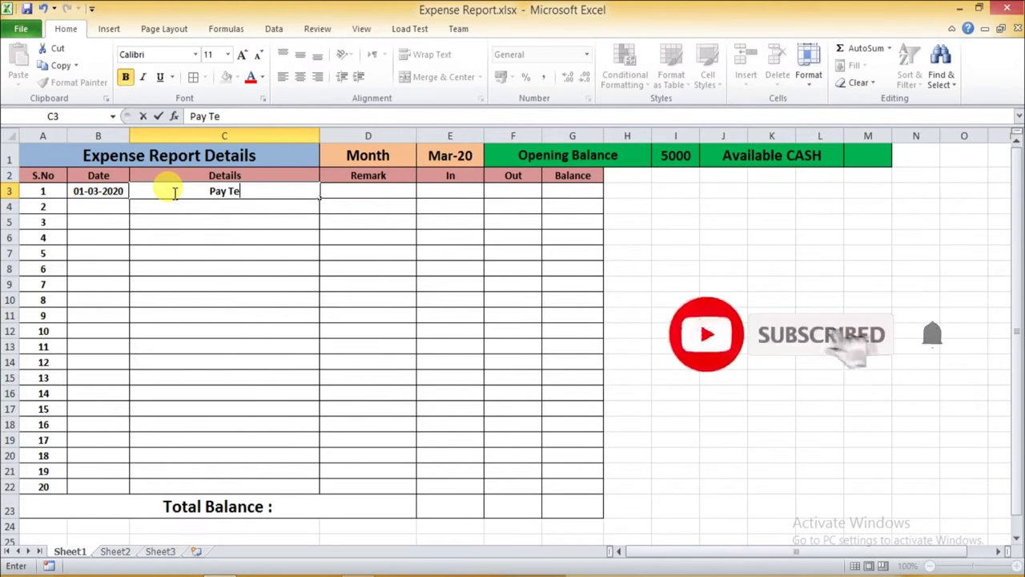
type("lep")
type("ho")
type("ne")
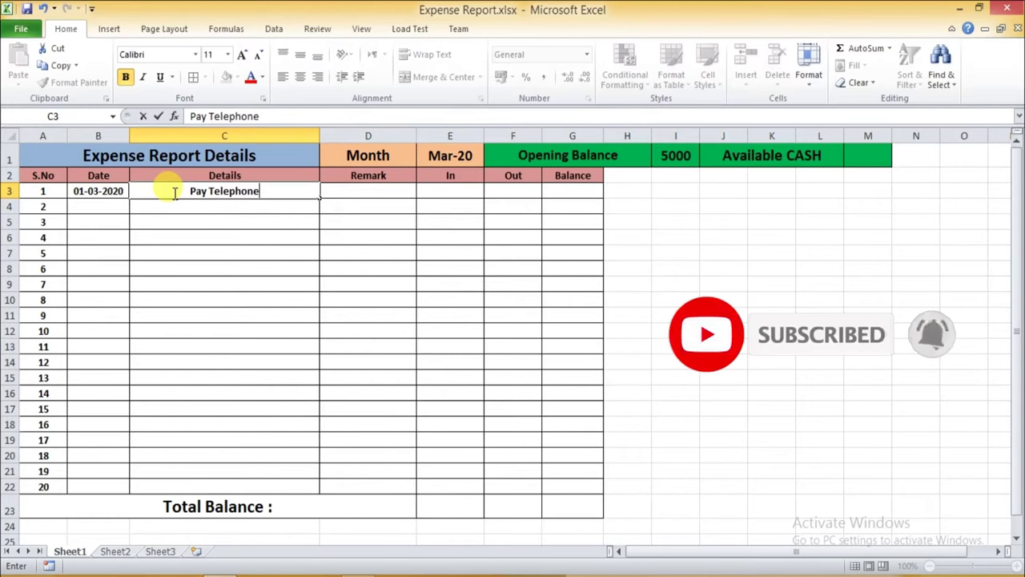
type(" Bill")
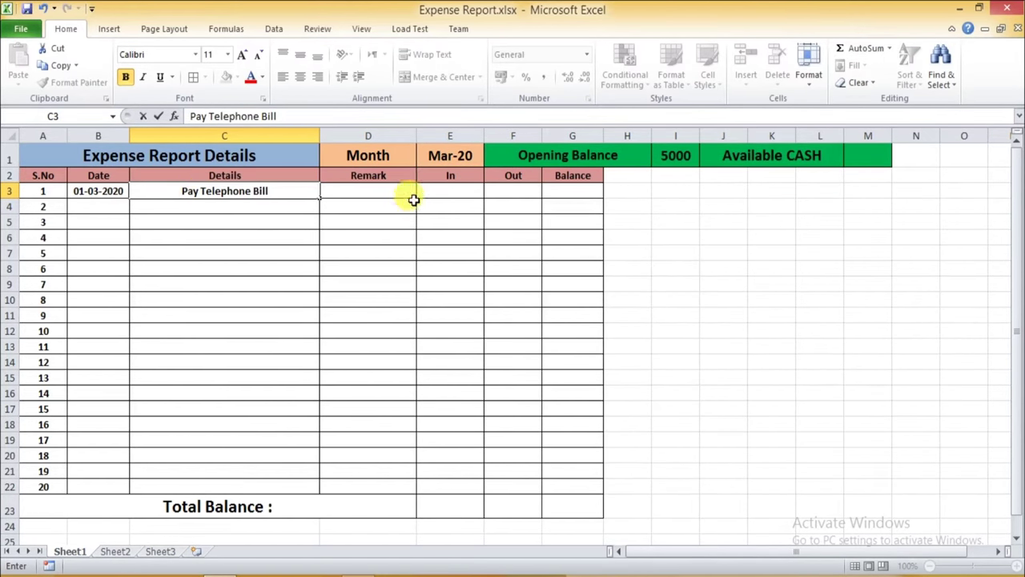
Add remark CASH and an Out amount of 1200 to the first entry.
left_click(392, 191)
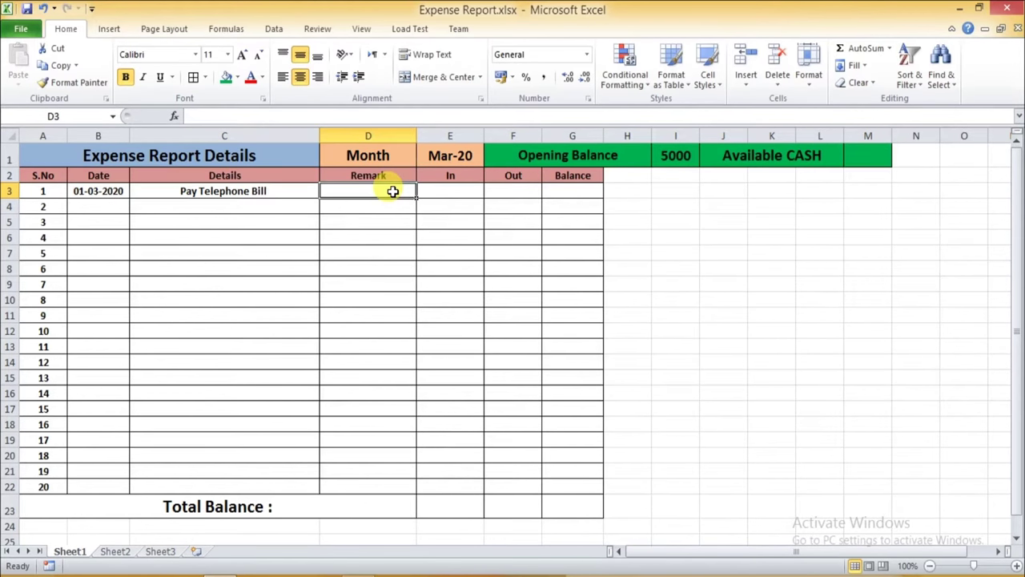
type("CASH")
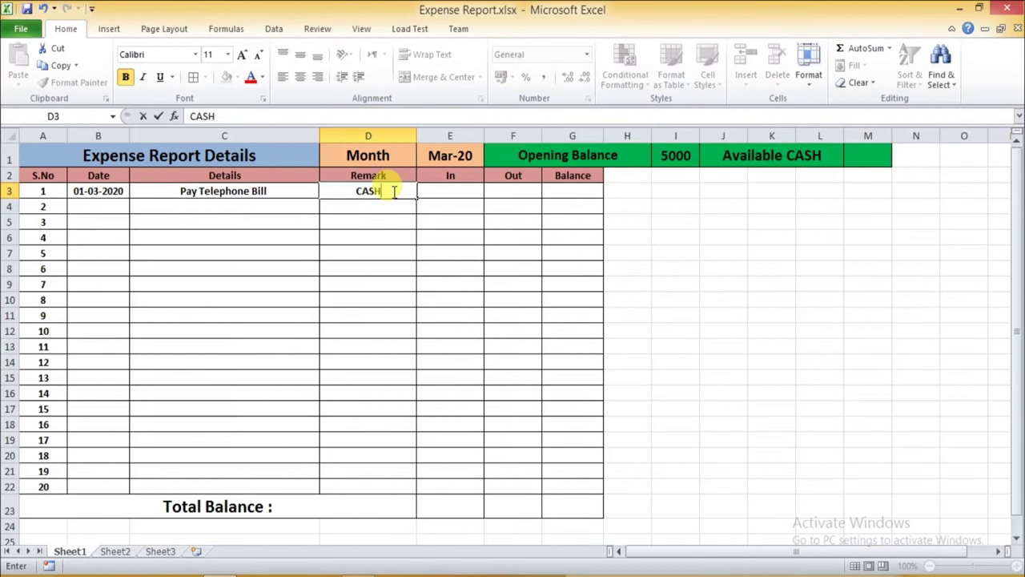
key("Return")
left_click(511, 191)
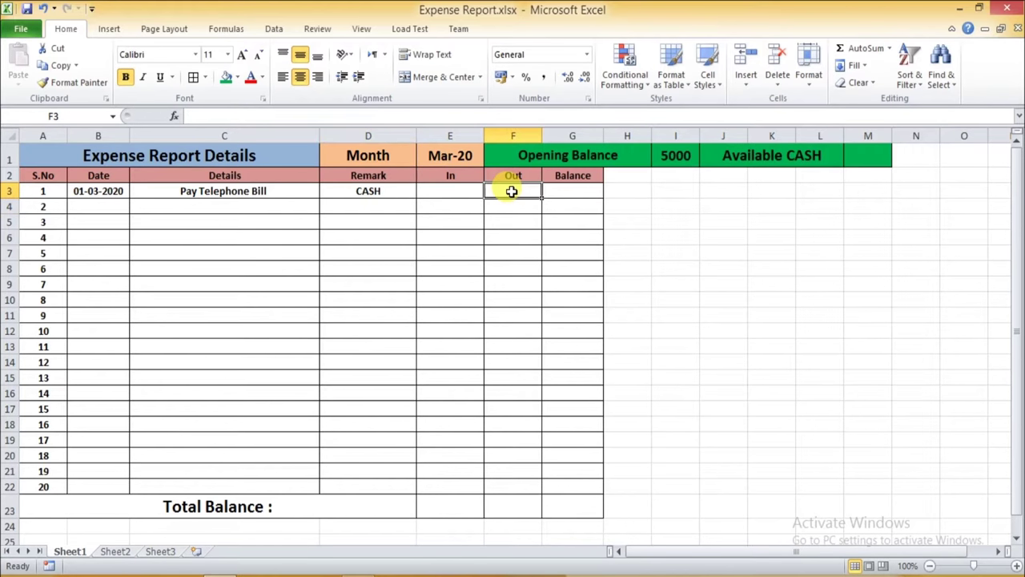
type("1")
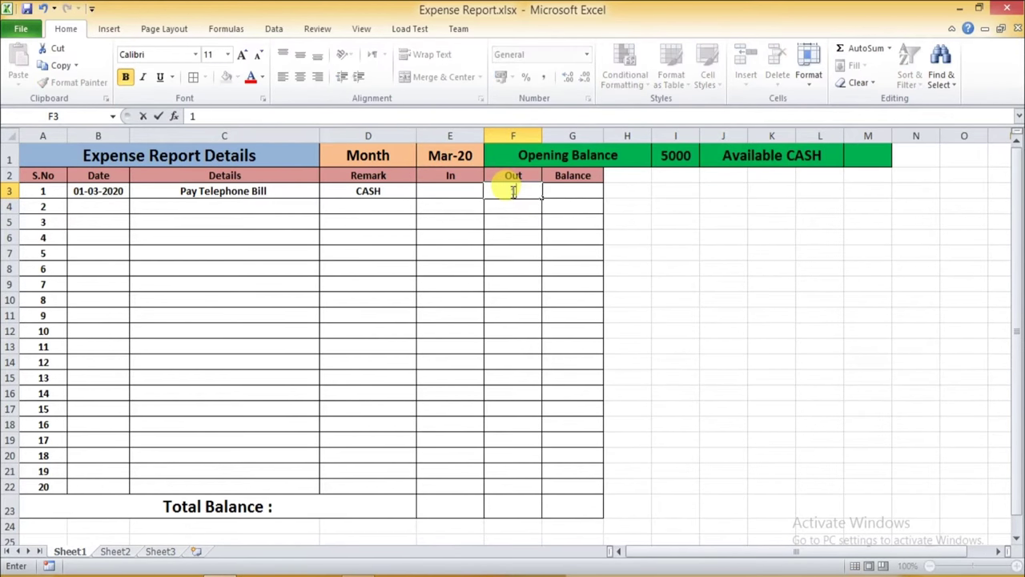
type("200")
key("Return")
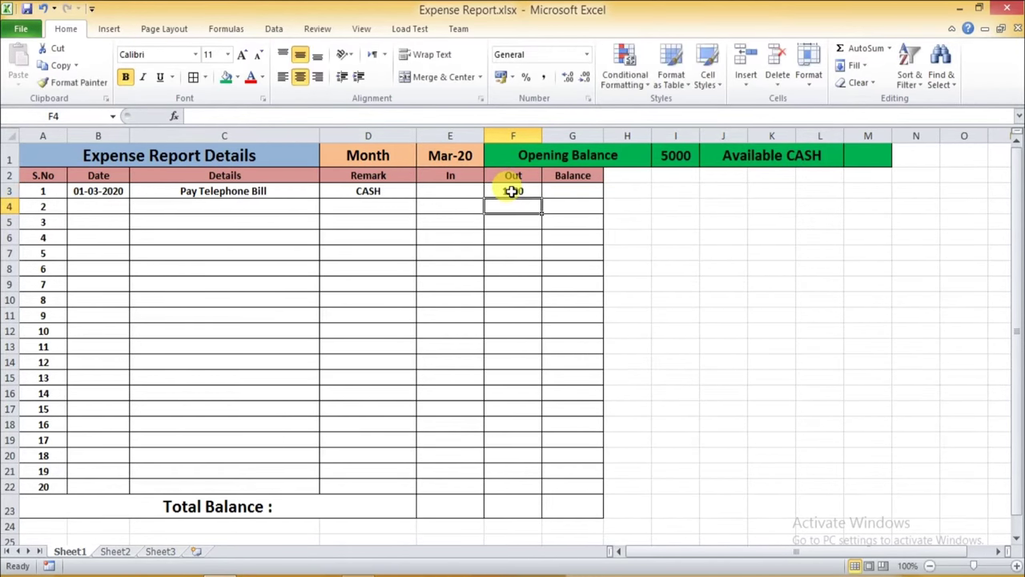
left_click(575, 190)
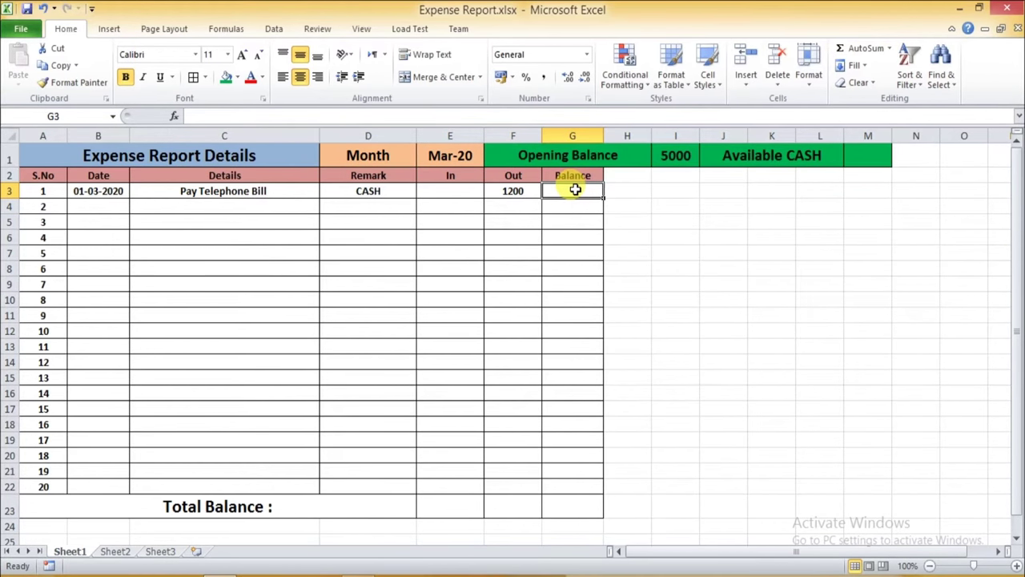
Enter =I1+E3-F3 in G3 so the first balance shows 3800.
type("=")
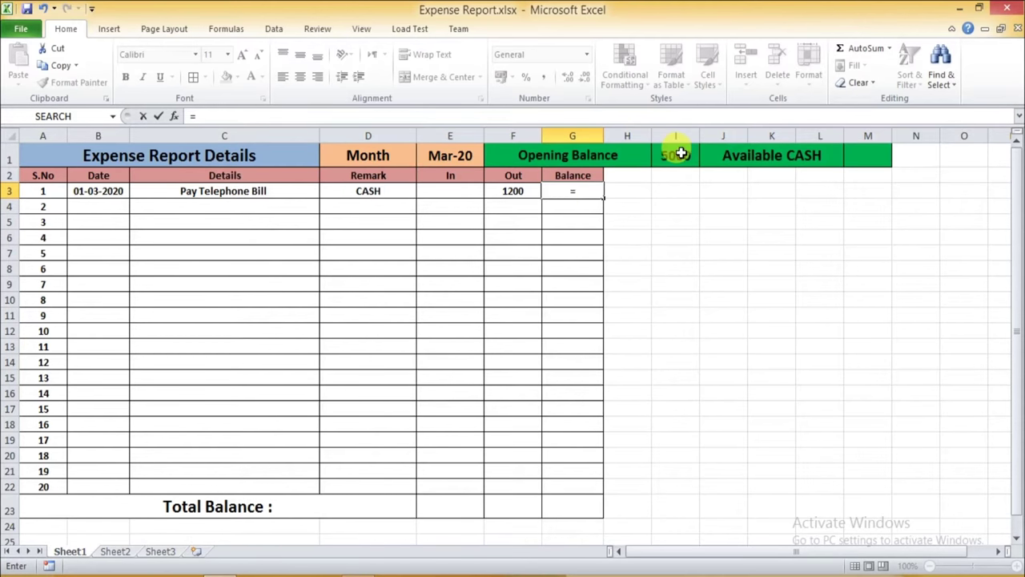
left_click(680, 154)
type("+")
left_click(452, 193)
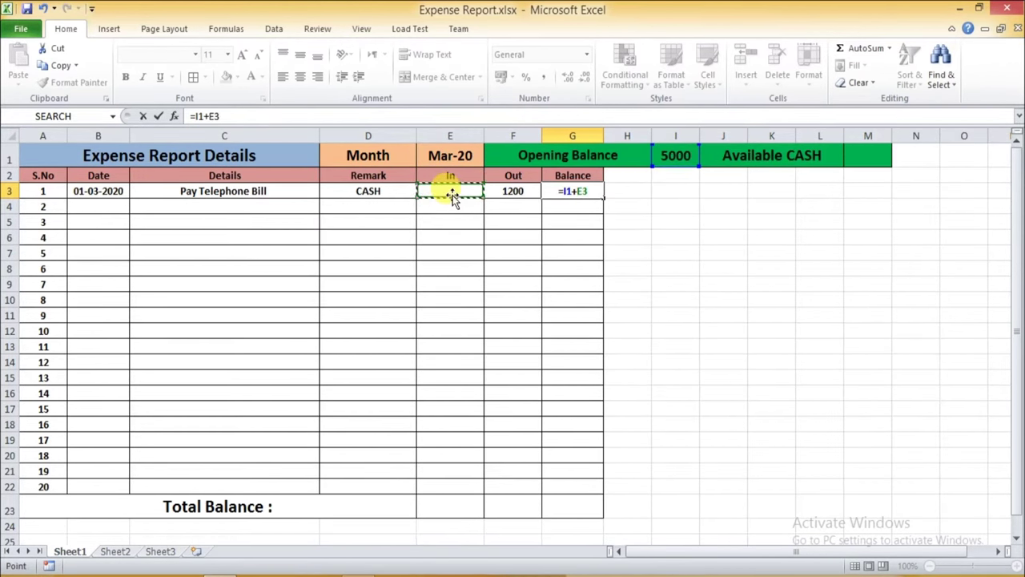
type("-")
left_click(504, 192)
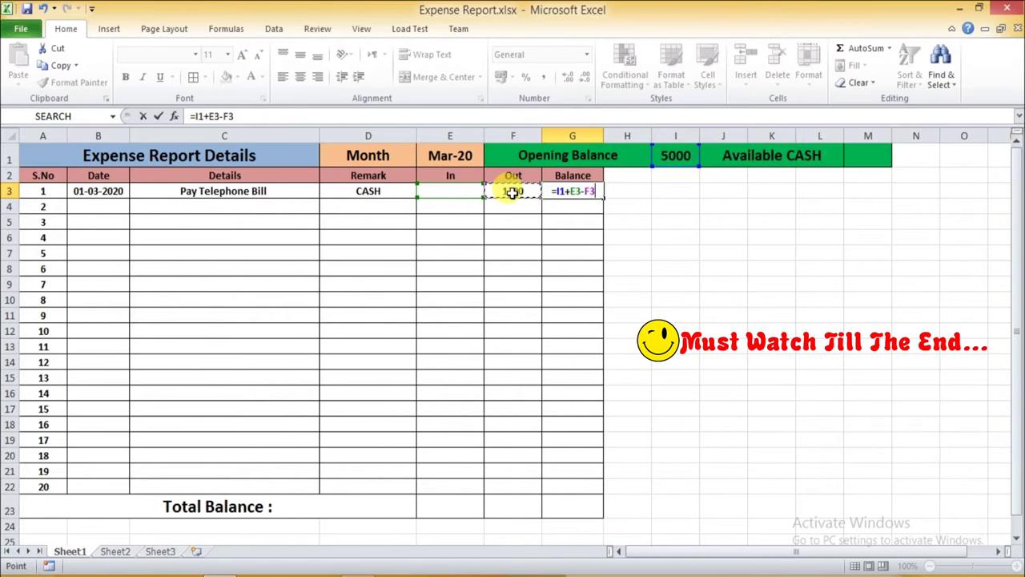
key("Return")
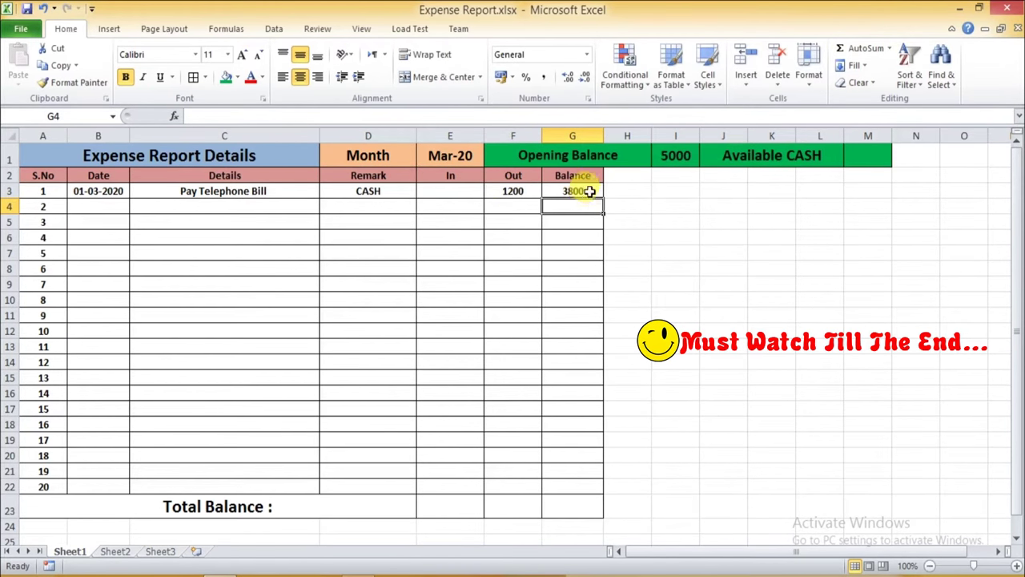
left_click(590, 190)
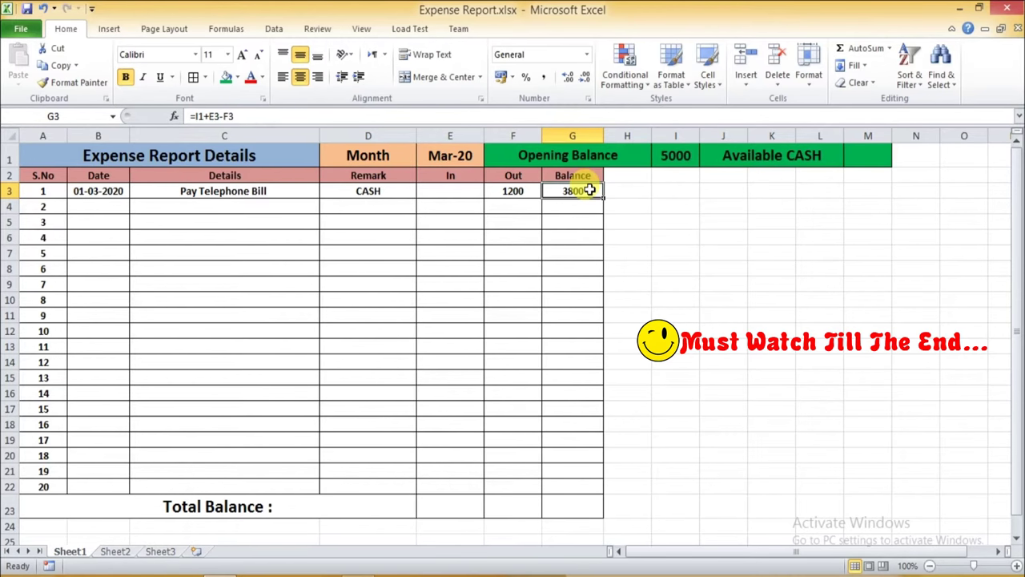
left_click(183, 207)
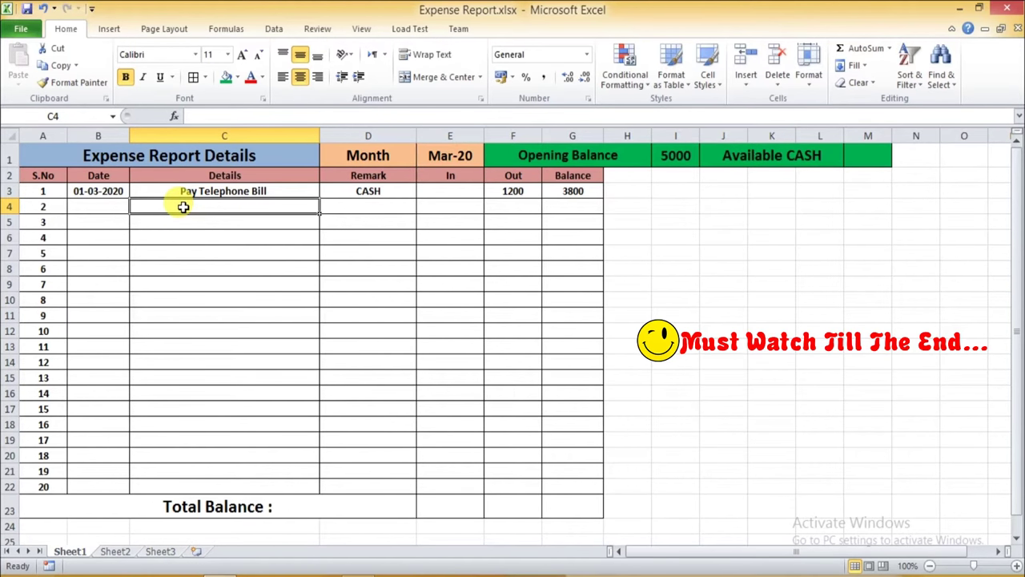
Fill row 4 with Mobile Recharge, remark CASH via AutoComplete, and 799 under Out.
type("Mobile ")
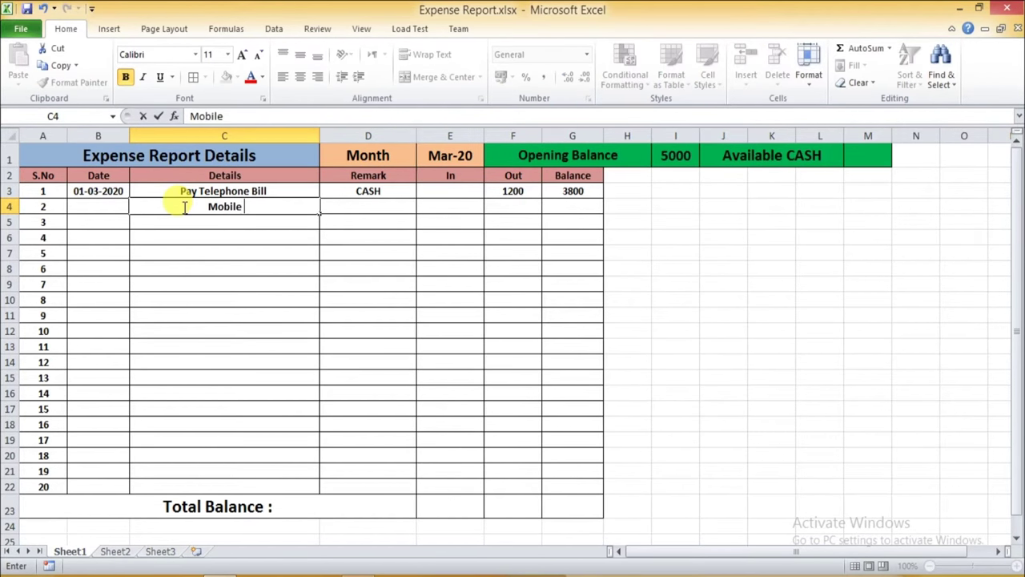
type("Recharge")
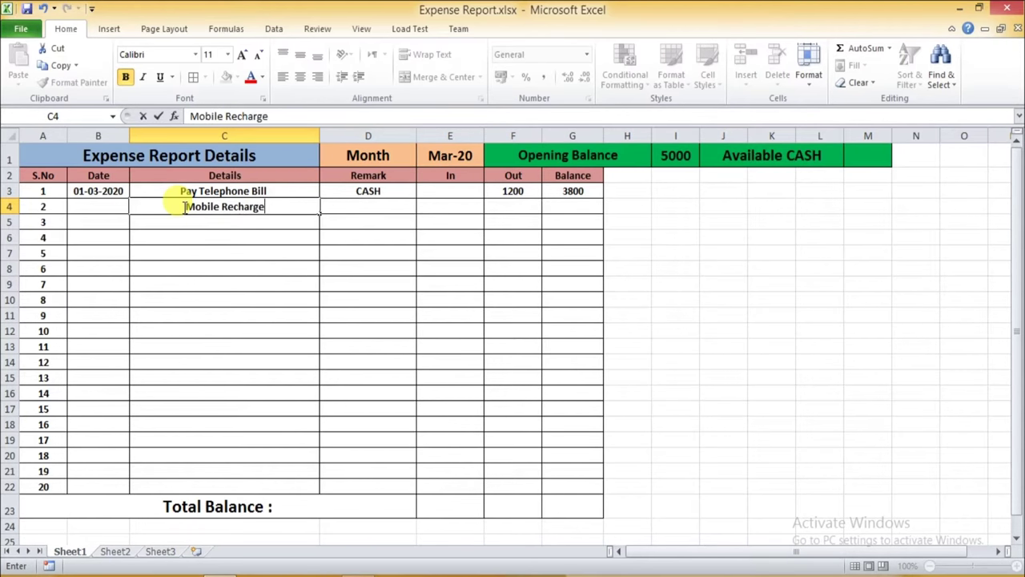
left_click(356, 208)
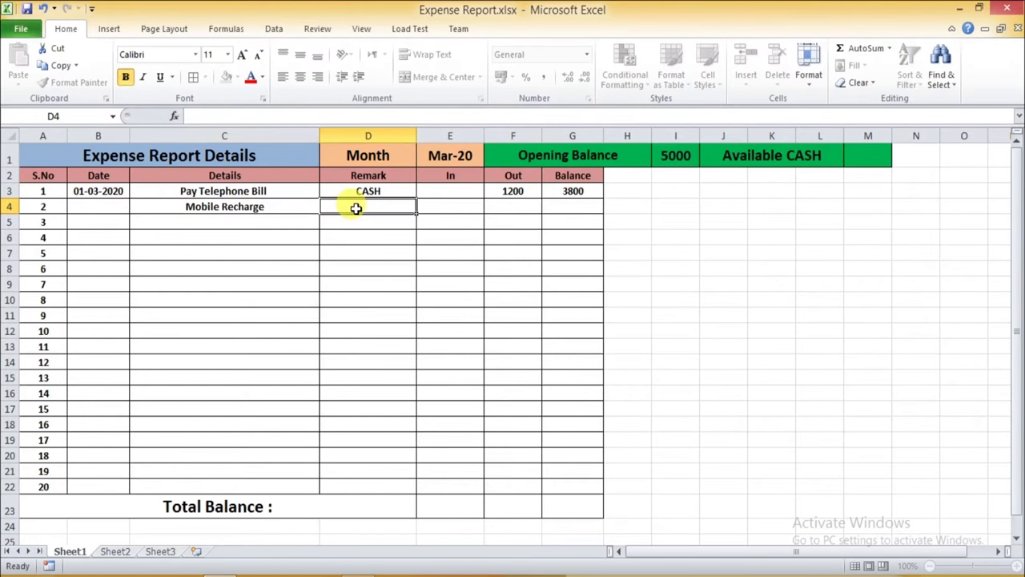
type("ca")
key("Return")
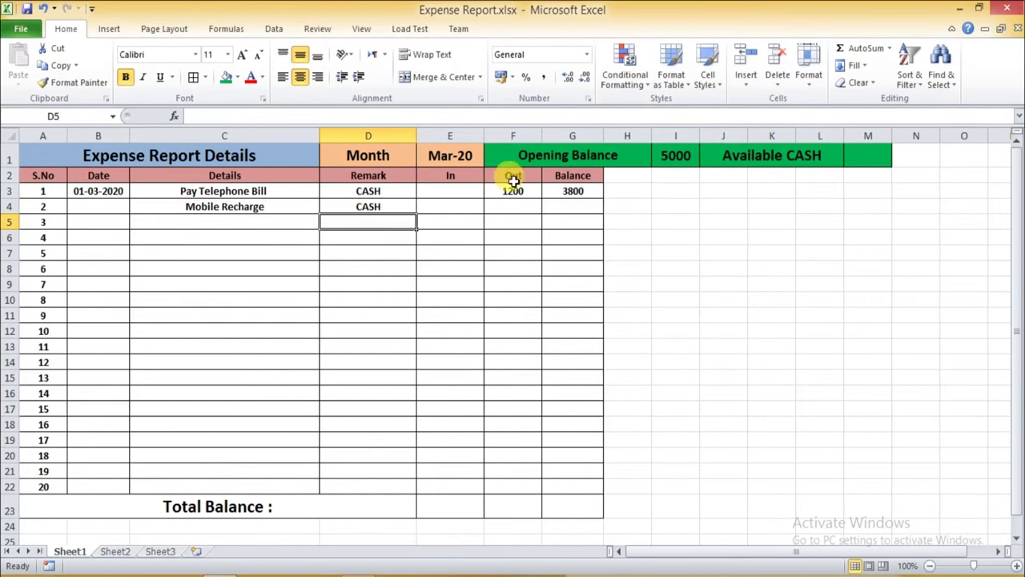
left_click(516, 205)
type("7")
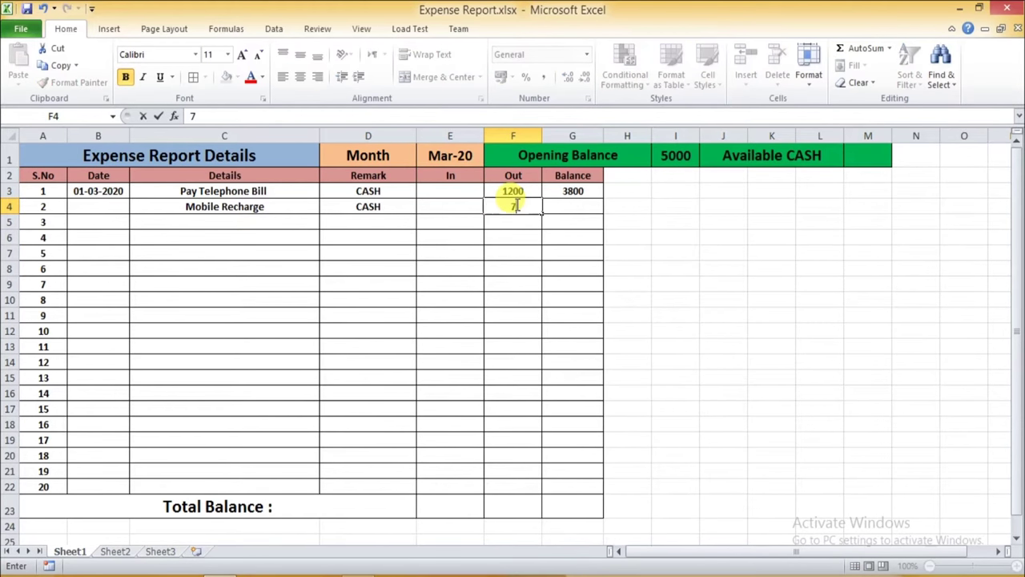
type("99")
key("Return")
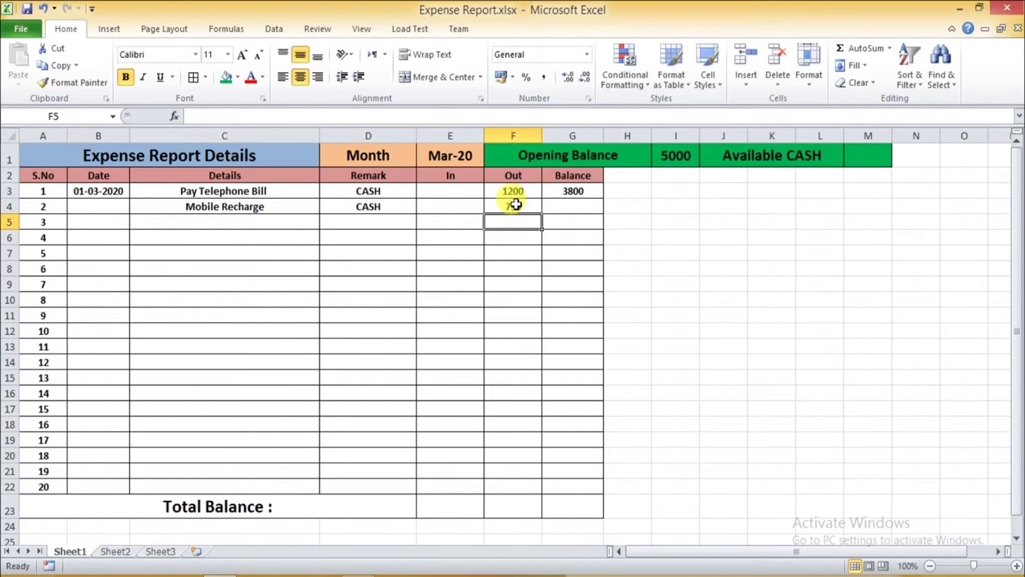
left_click(578, 203)
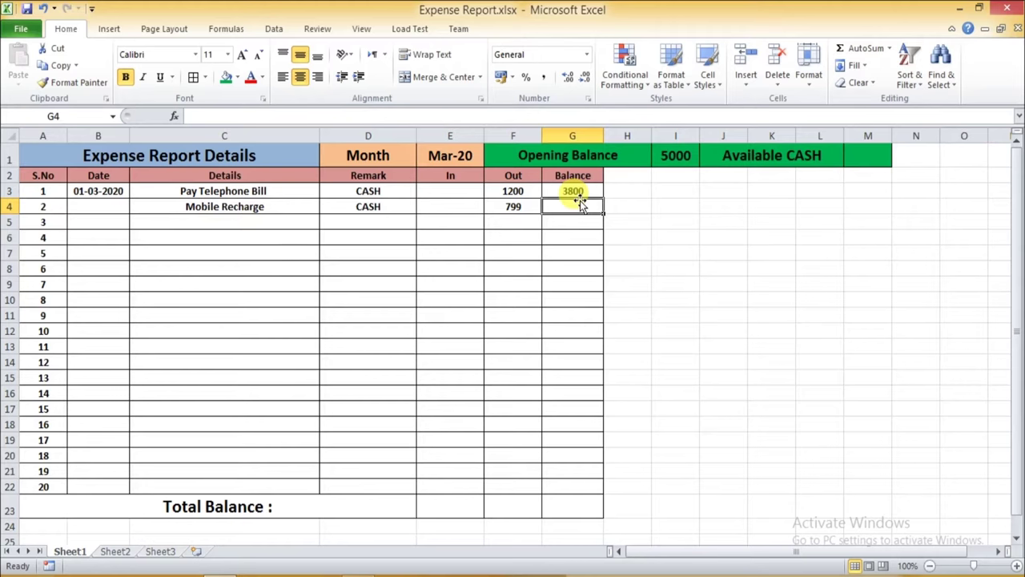
type("=")
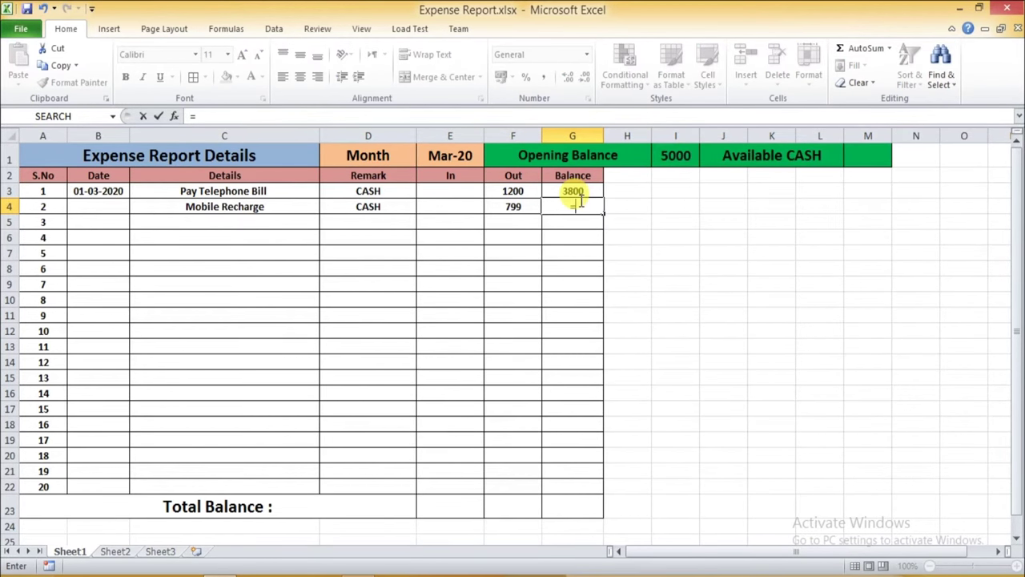
Complete G4 as =G3+E4-F4 and fill it down to G22, each showing 3001.
left_click(570, 192)
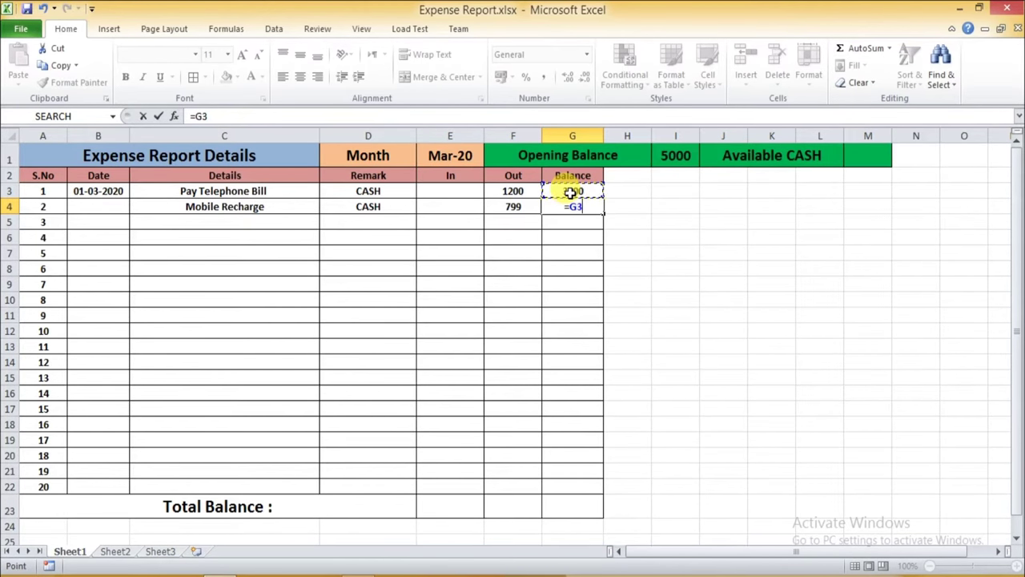
type("+")
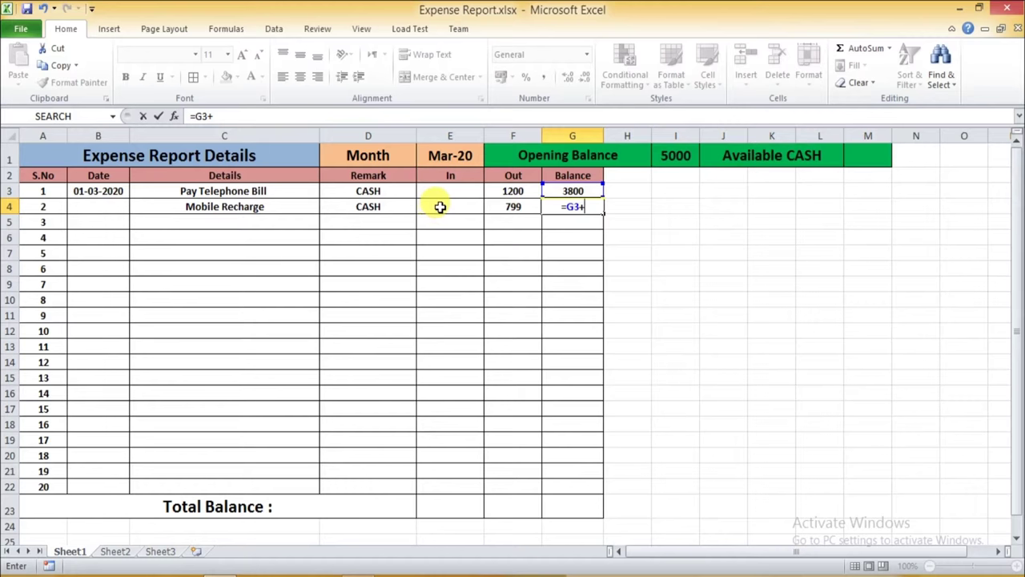
left_click(439, 208)
type("-")
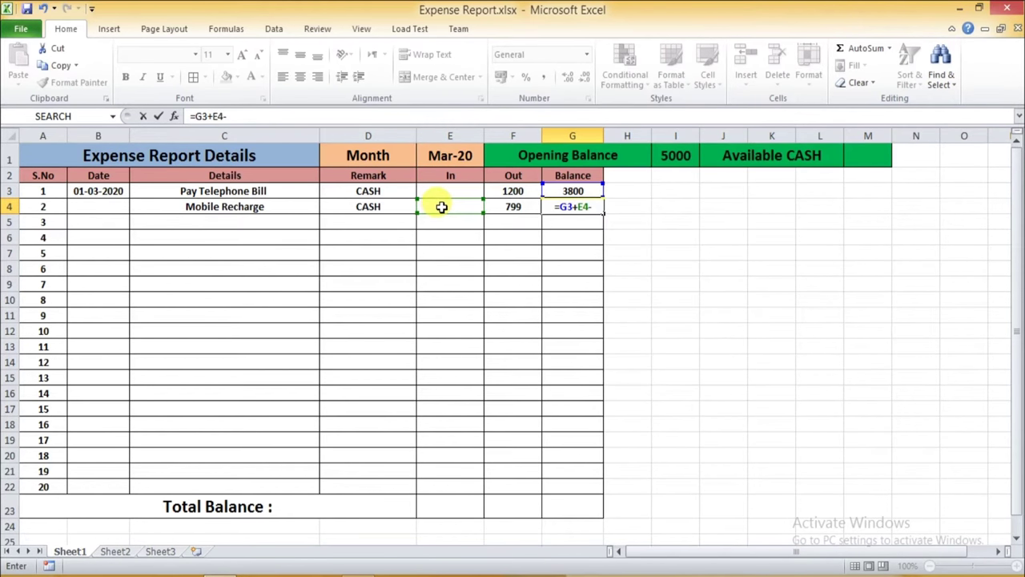
left_click(502, 206)
key("Return")
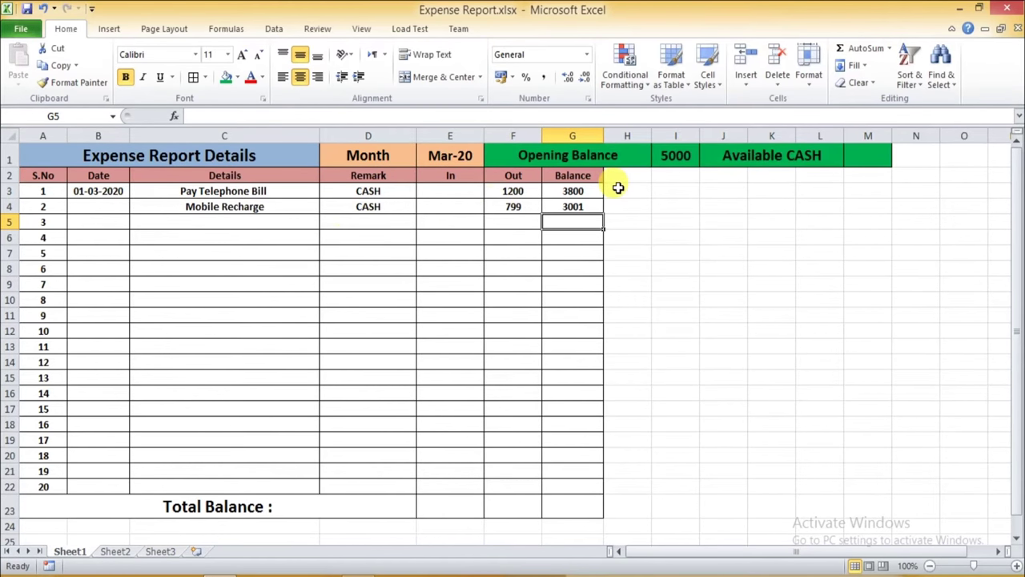
left_click(597, 207)
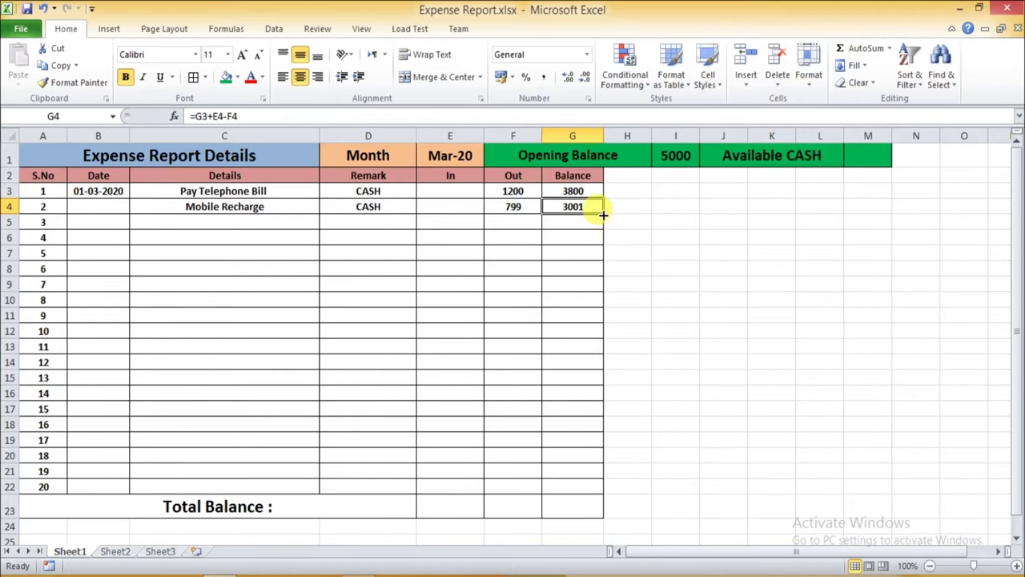
left_click_drag(603, 213, 592, 490)
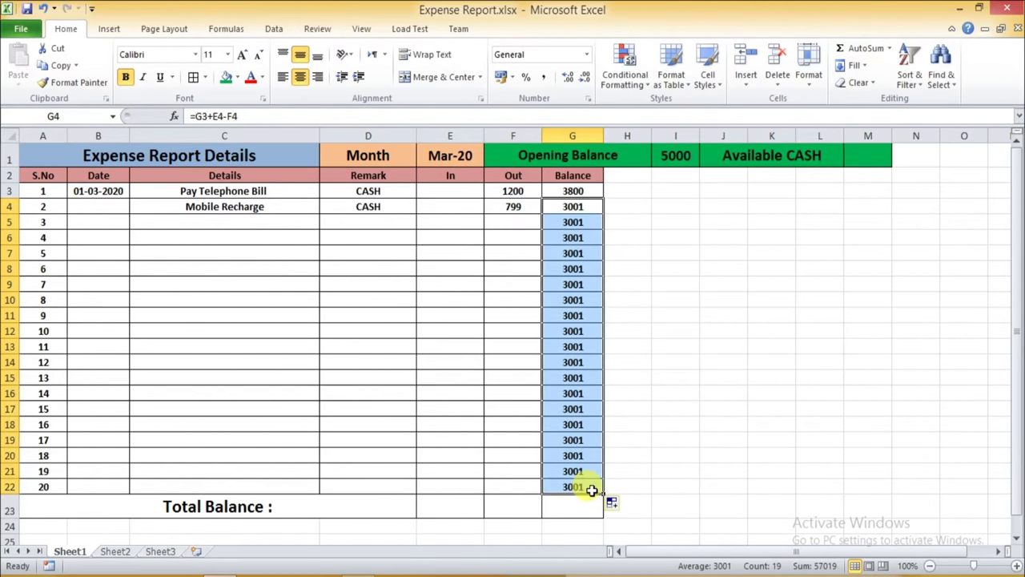
left_click(636, 456)
Enter =G22 in the Total Balance cell G23 so it shows 3001.
left_click(571, 509)
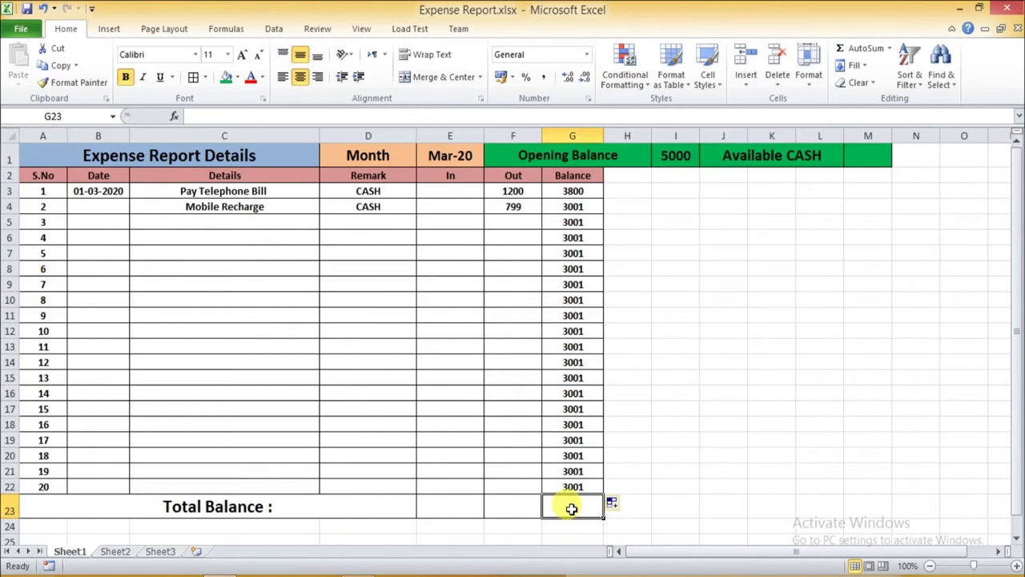
type("=")
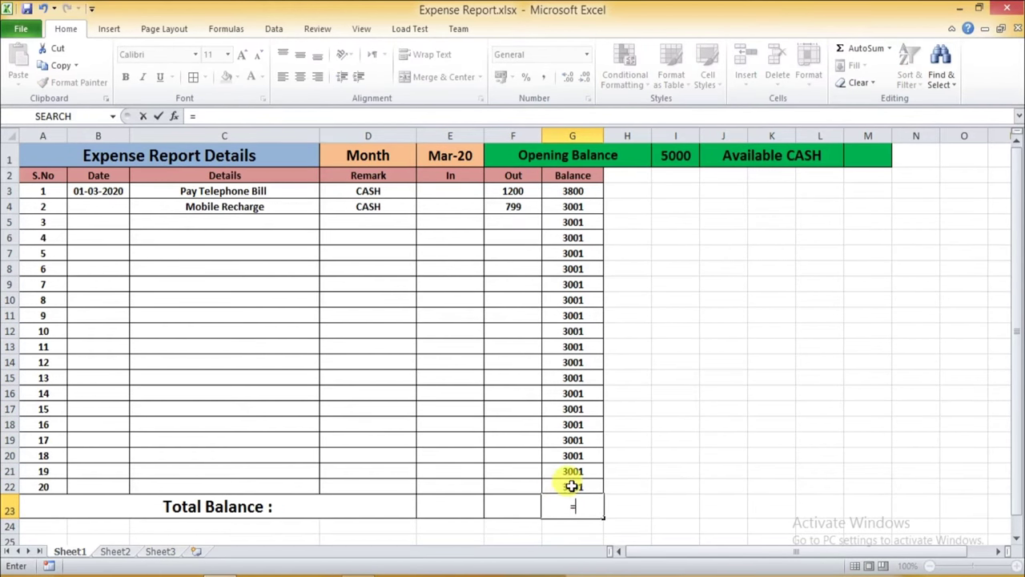
left_click(572, 487)
key("Return")
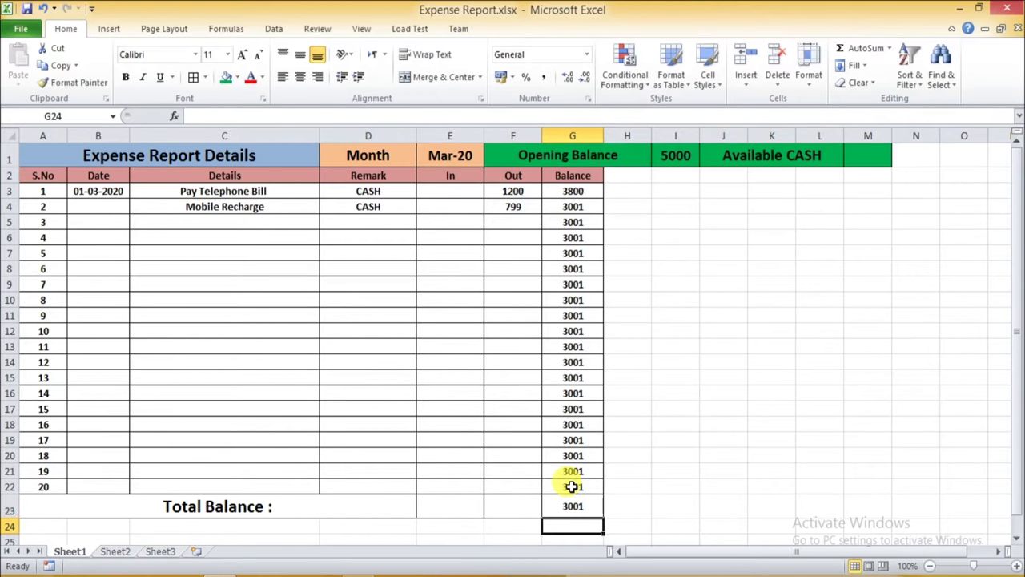
Enlarge the G23 total figure to 18 point.
left_click(571, 506)
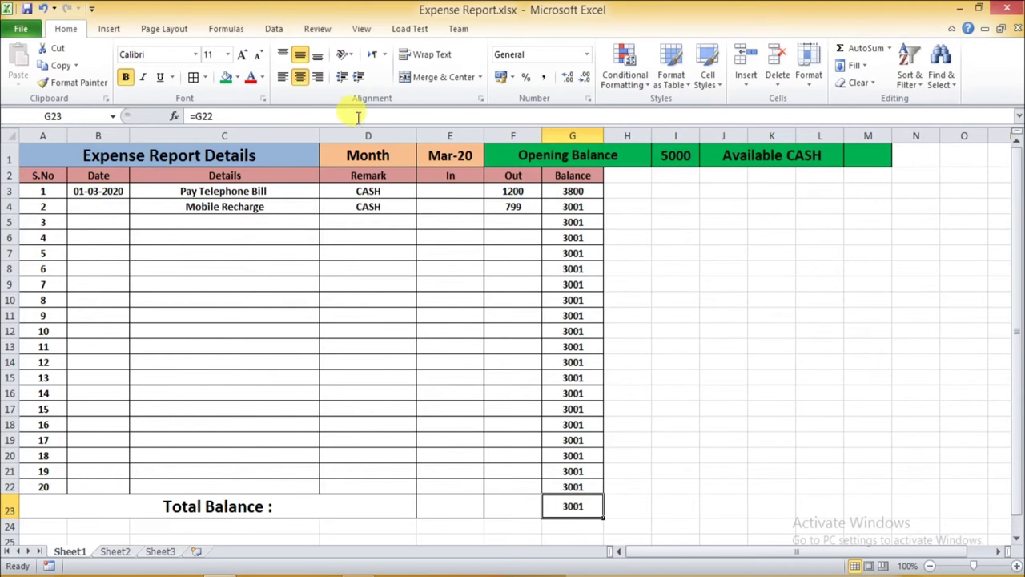
left_click(243, 56)
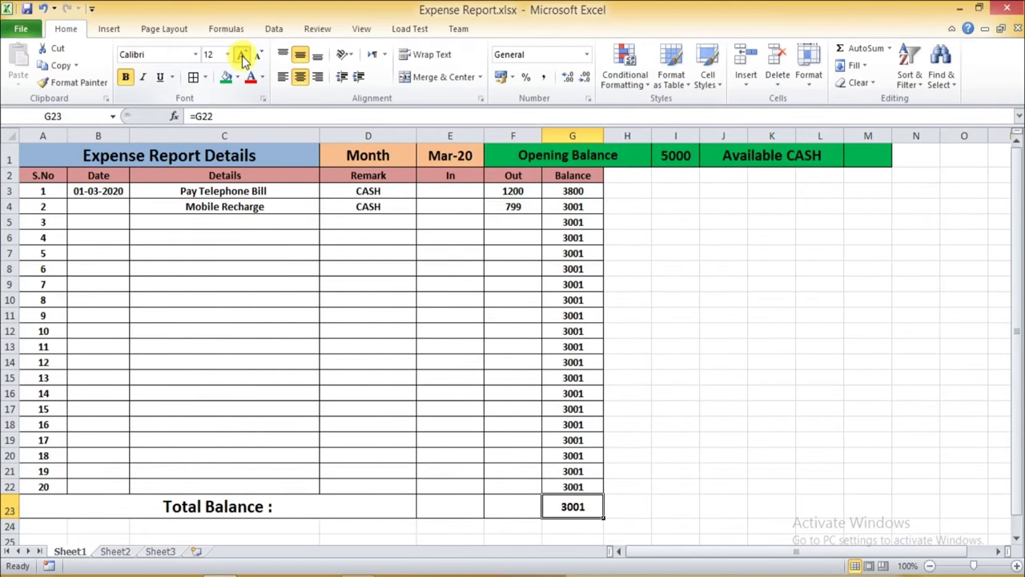
left_click(243, 57)
left_click(243, 57)
left_click(244, 57)
left_click(627, 267)
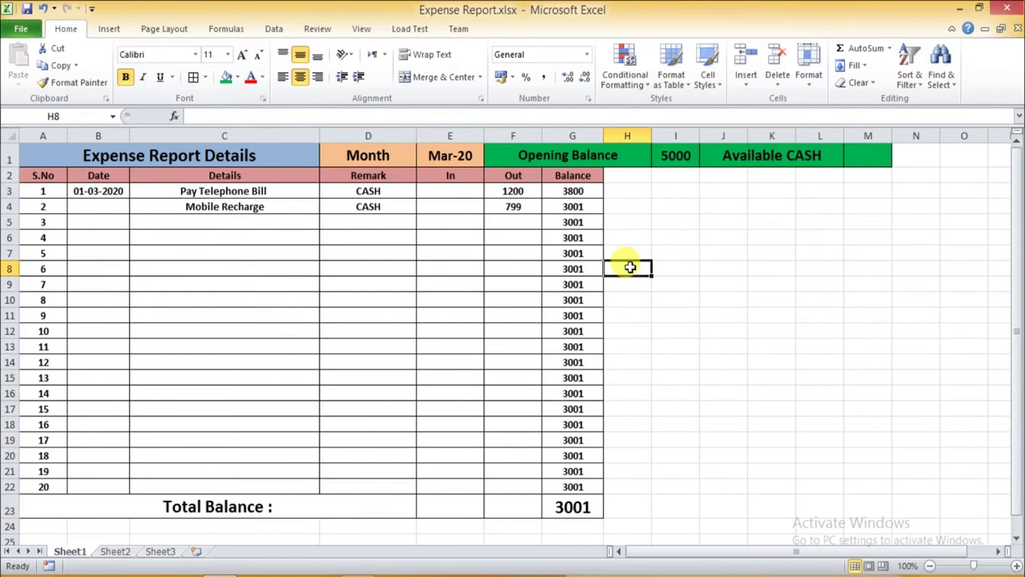
left_click(861, 283)
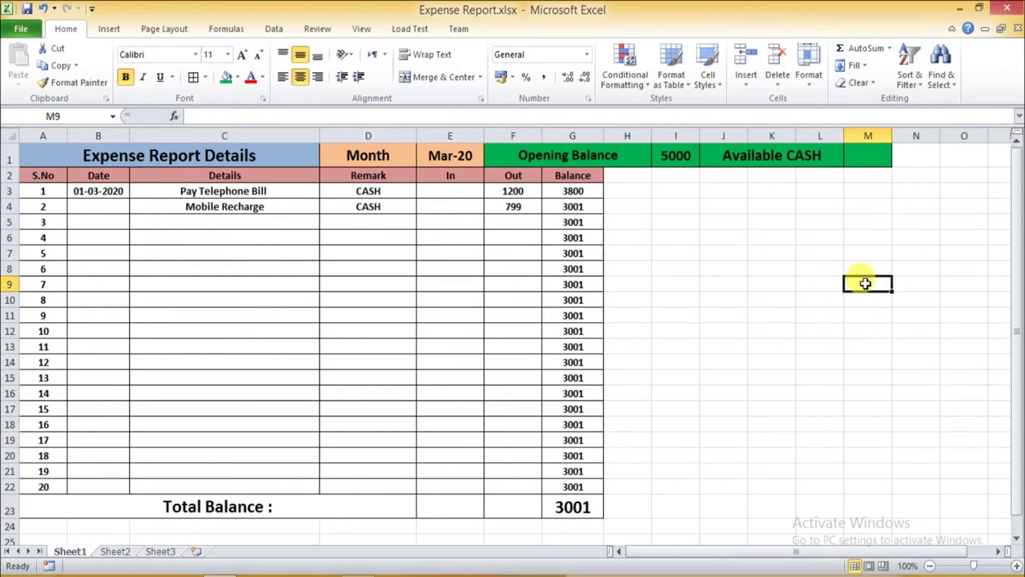
left_click(579, 503)
Enter =G23 in M1, widen column M, and enlarge the 3001 figure to 20 point.
left_click(875, 161)
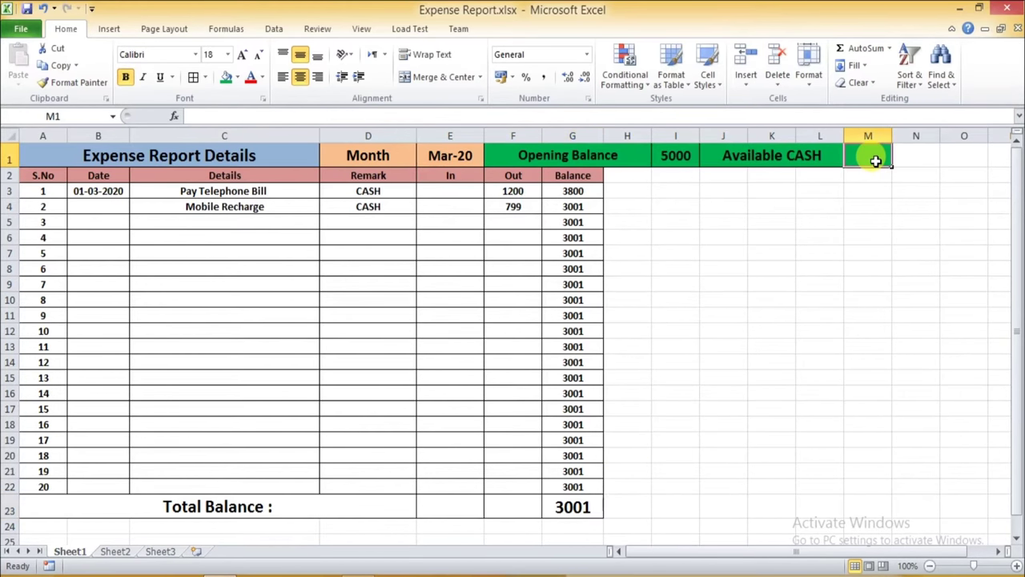
type("=")
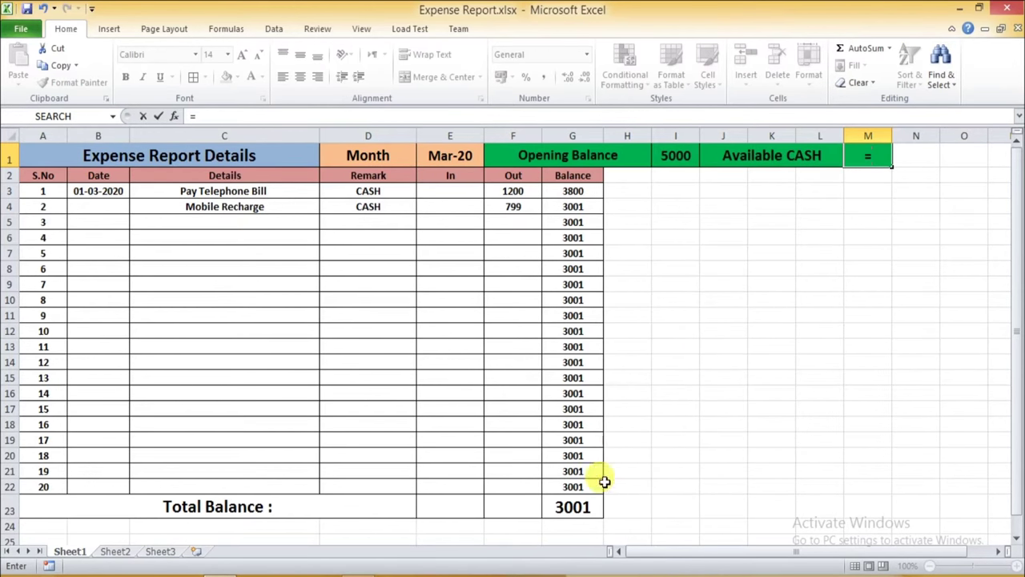
left_click(572, 508)
key("Return")
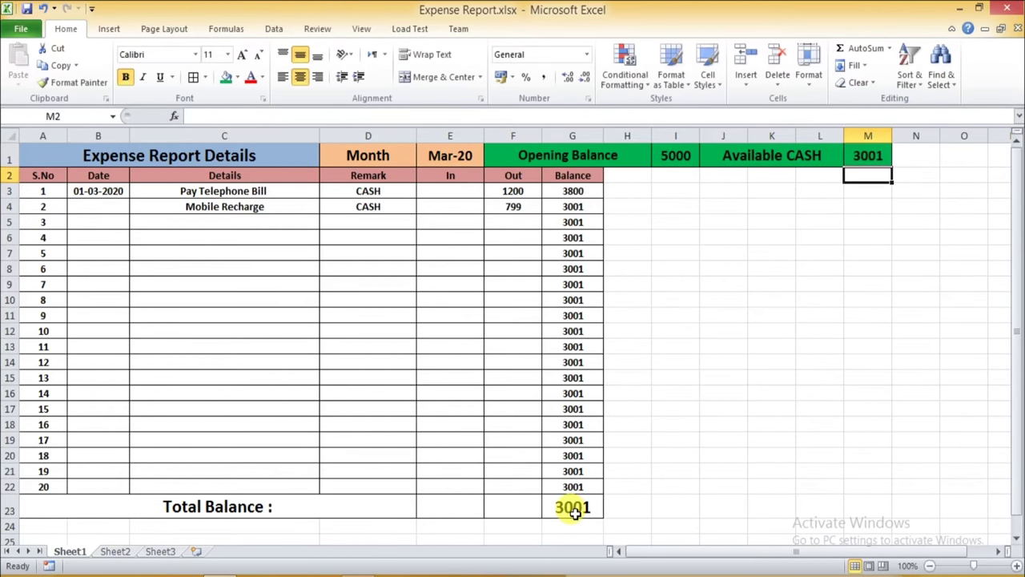
left_click_drag(890, 135, 906, 134)
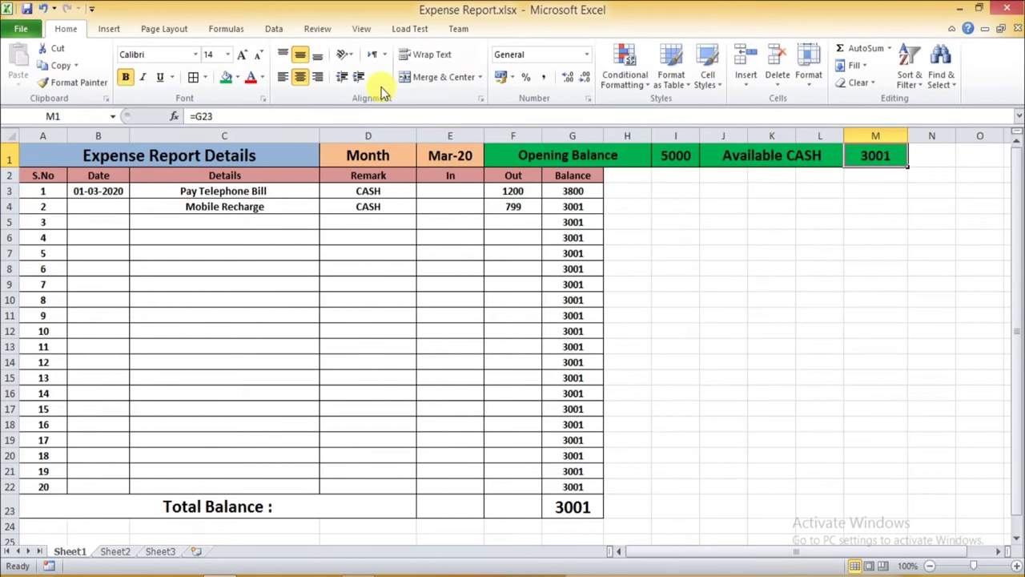
left_click(243, 56)
left_click(243, 56)
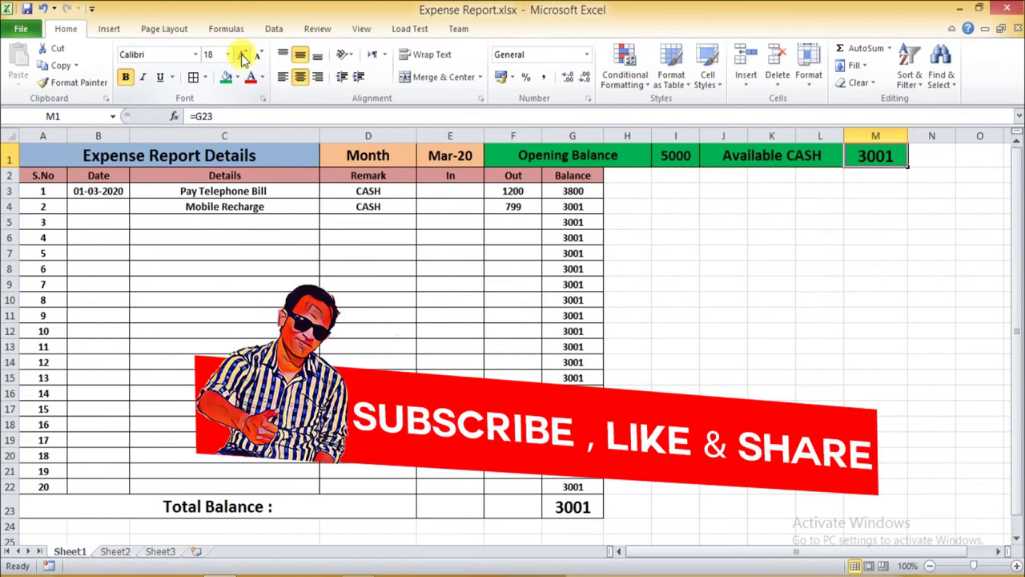
left_click(243, 56)
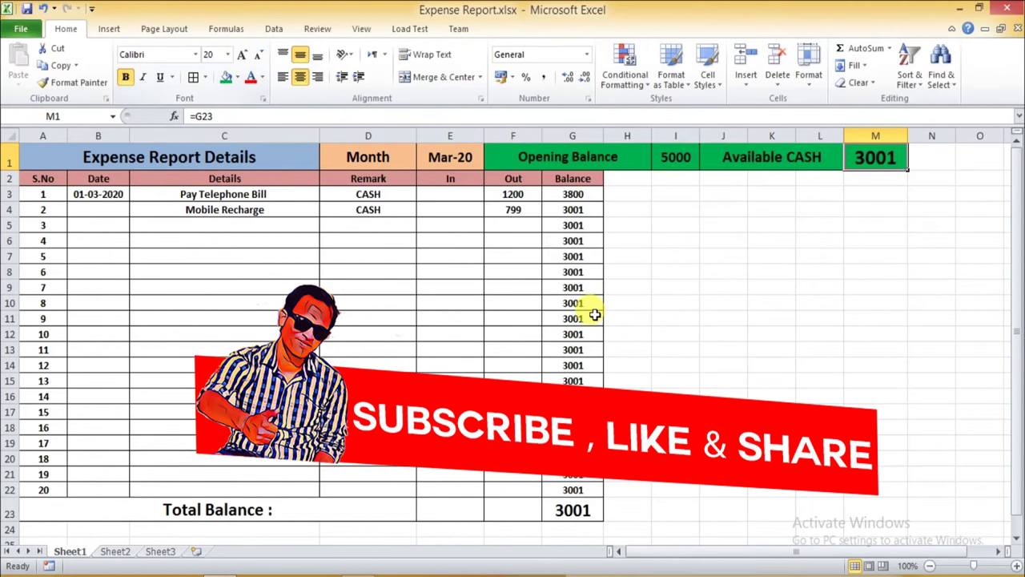
left_click(732, 332)
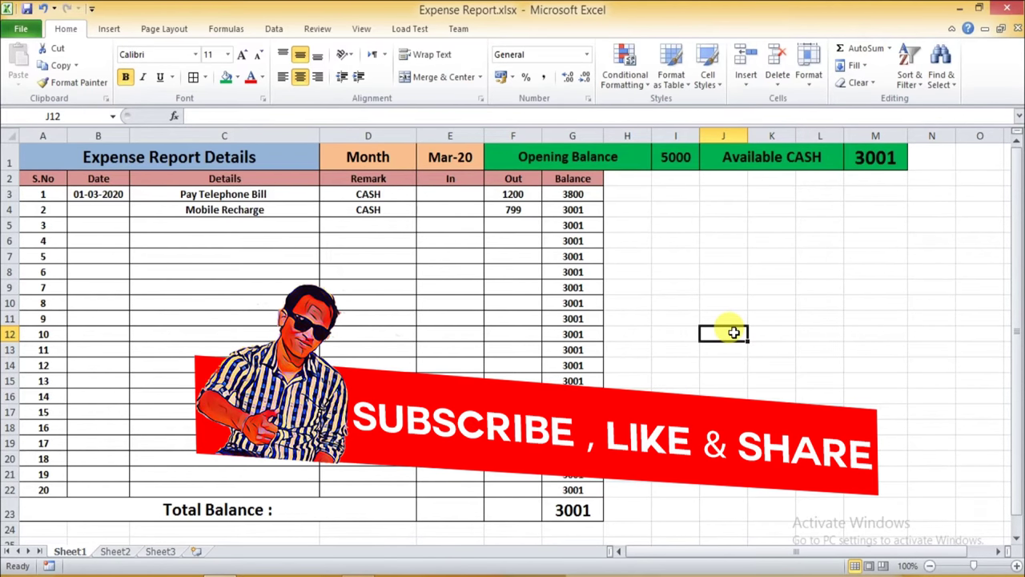
Save the workbook, then date row 5 as 02-03-2020.
key("ctrl+s")
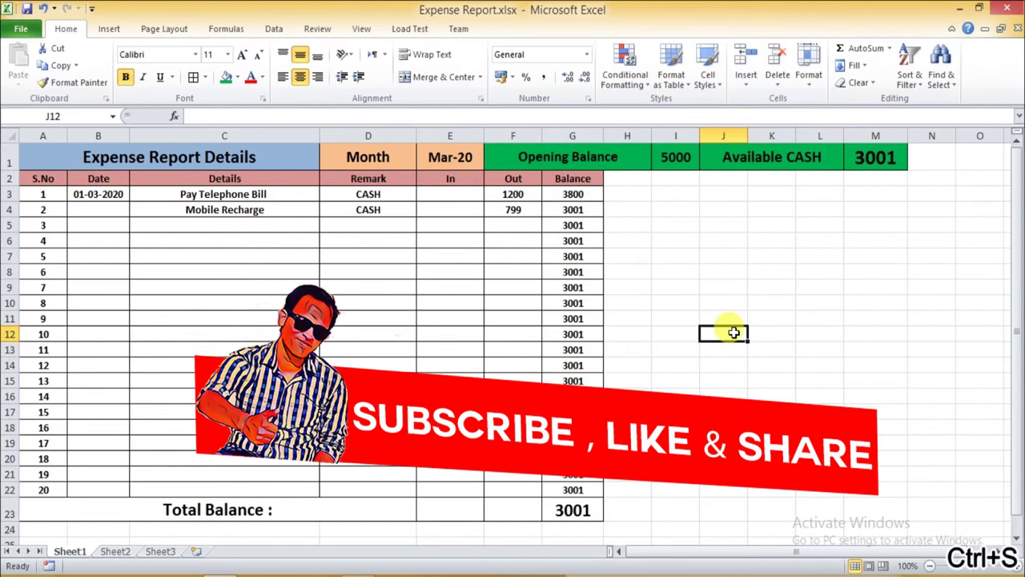
left_click(90, 225)
type("0")
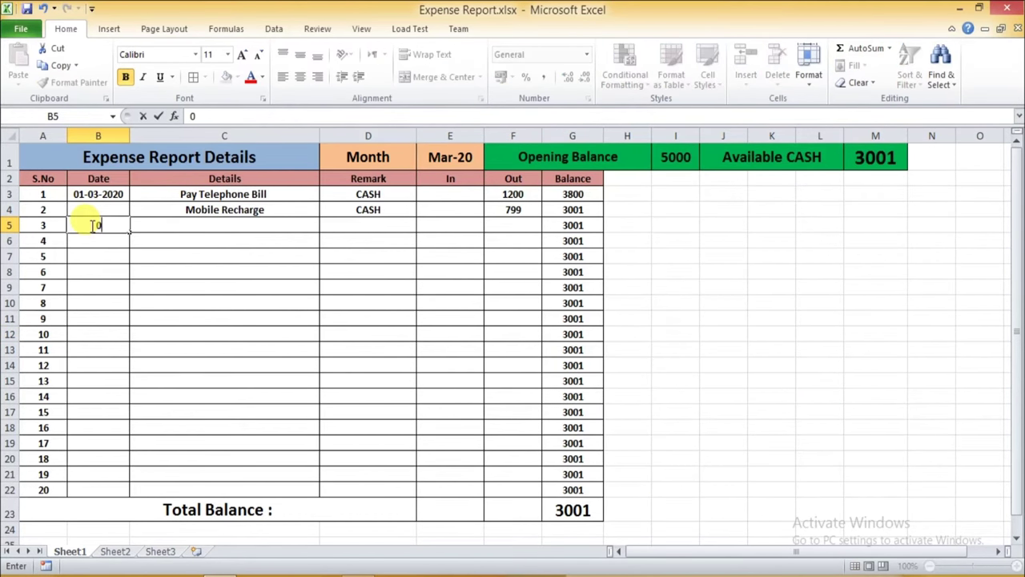
type("2-")
type("03-")
type("2020")
key("Return")
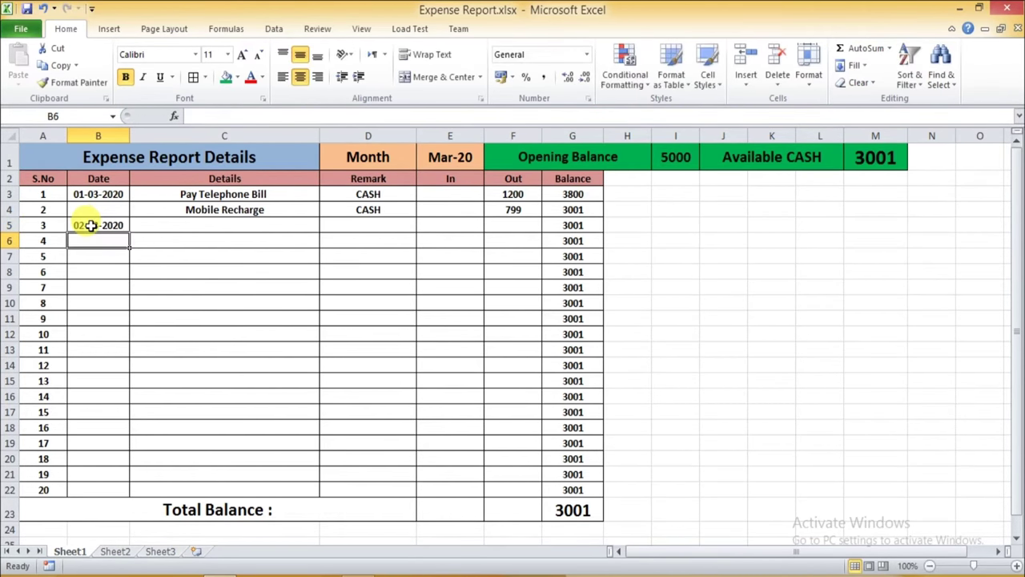
Enter 'Withdrawal Money from bank' as row 5's details.
left_click(210, 225)
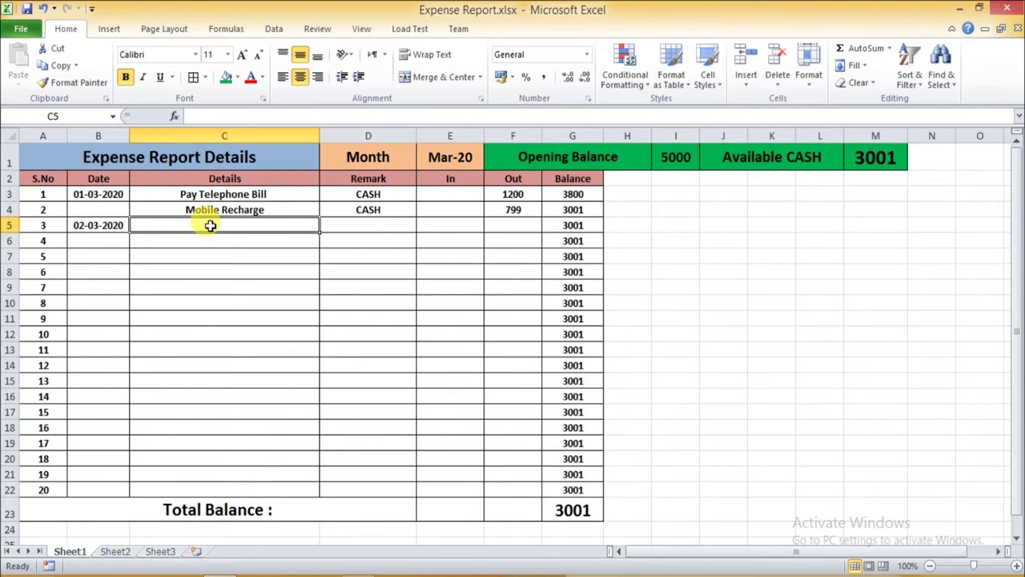
type("With")
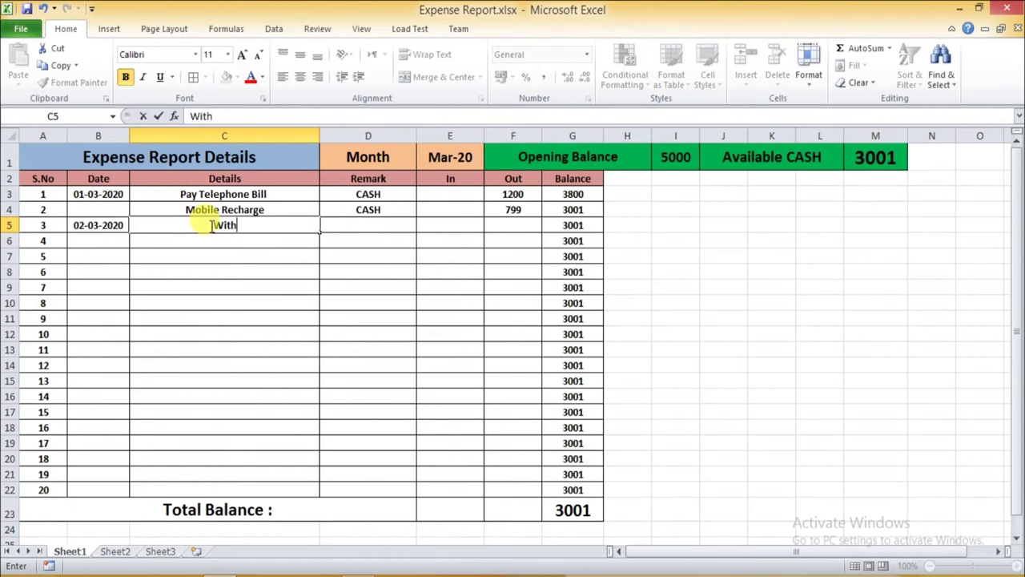
type("drw")
key("BackSpace")
type("a")
type("wal ")
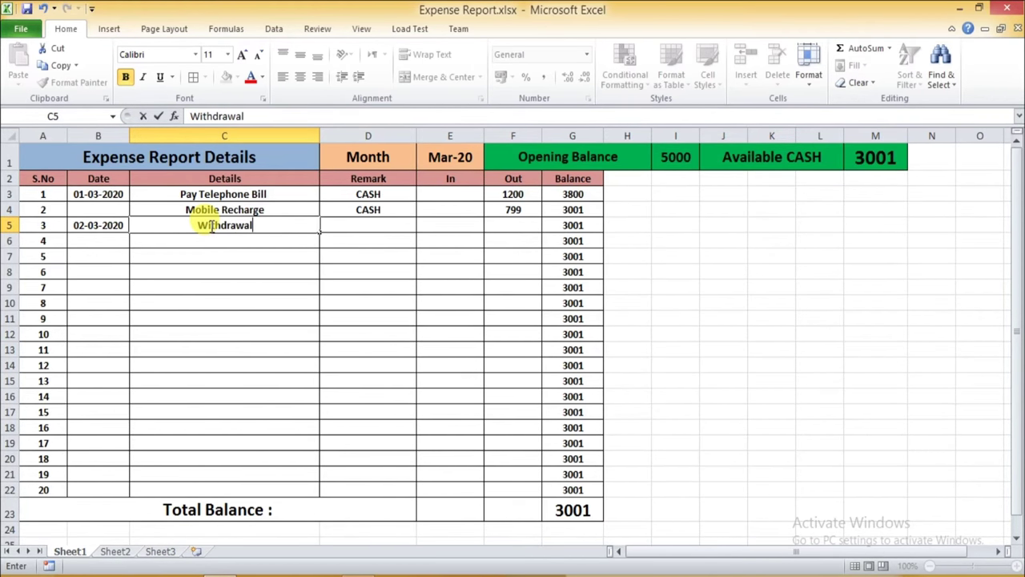
type("Mon")
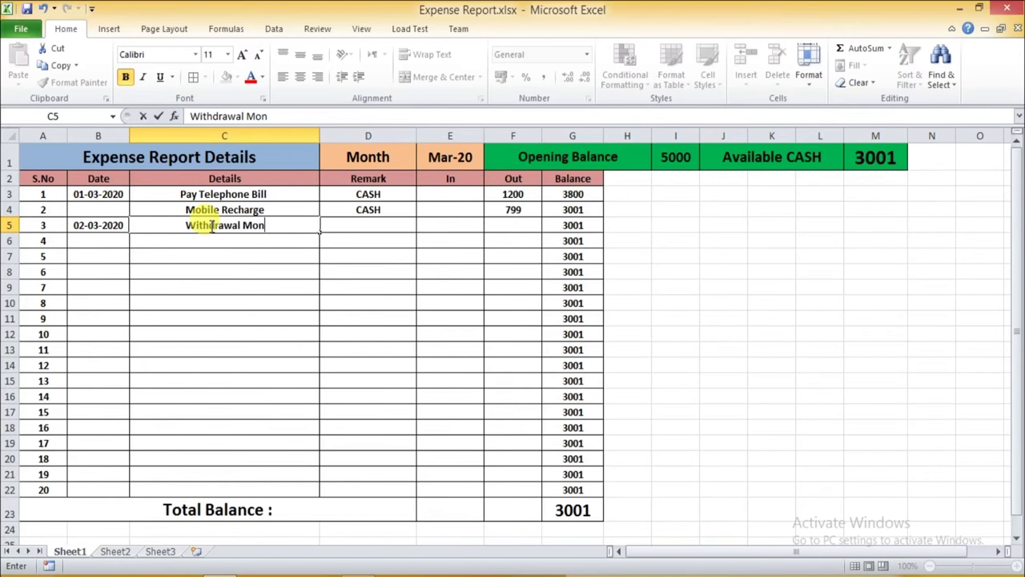
type("ey from")
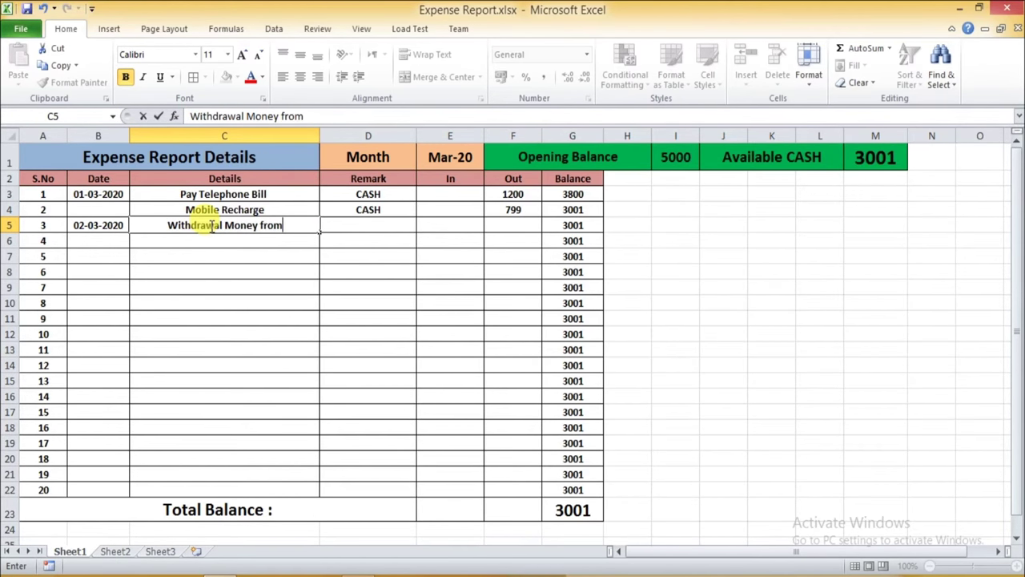
type(" bank")
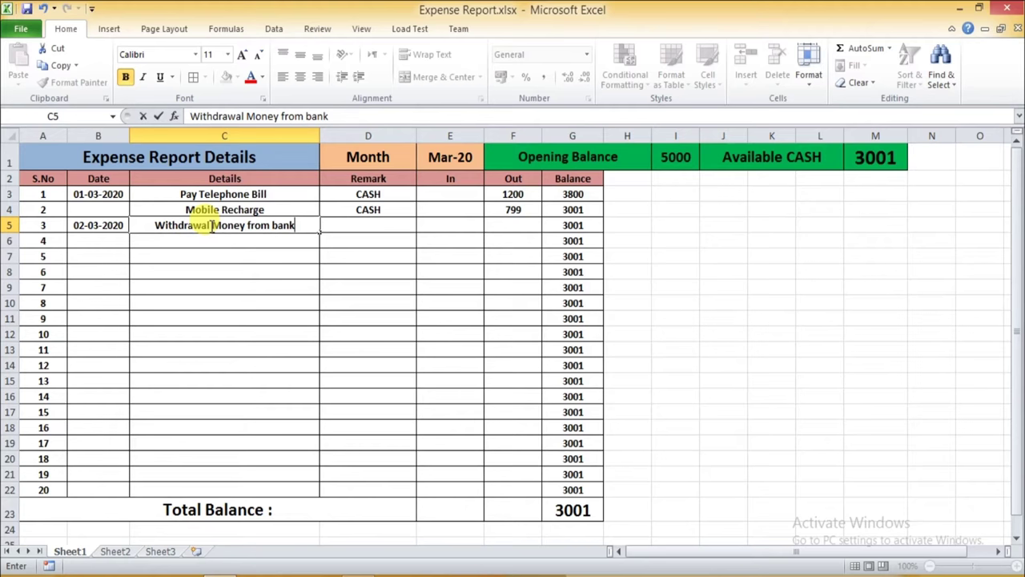
key("Return")
Add remark CASH and 20000 under In for row 5.
left_click(352, 224)
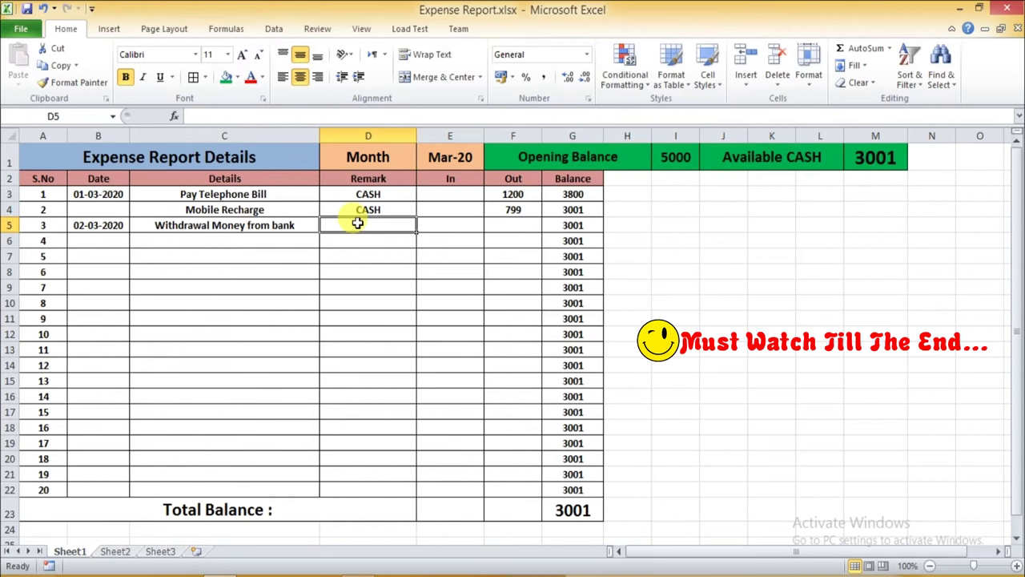
type("caSH")
key("Return")
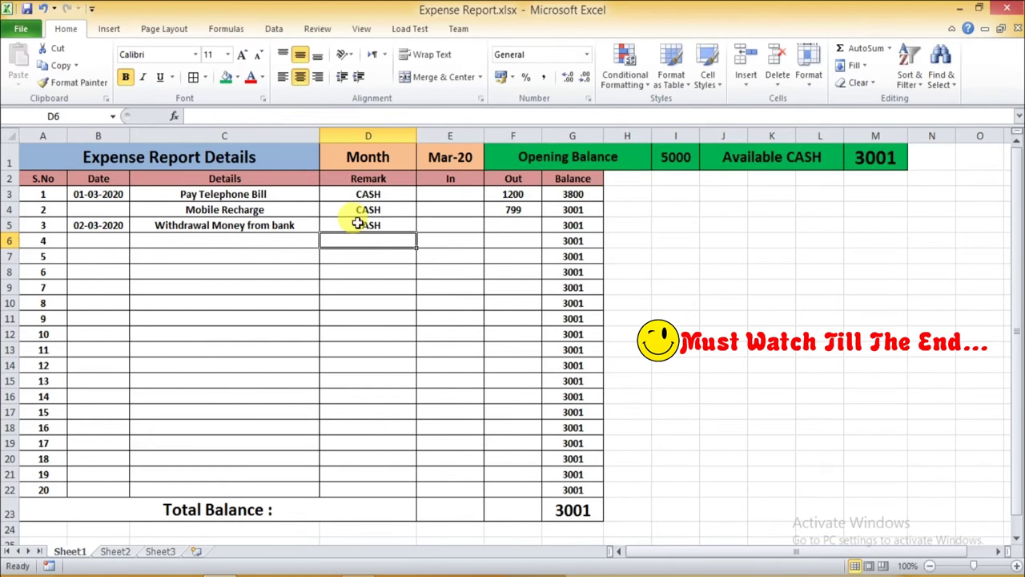
left_click(460, 225)
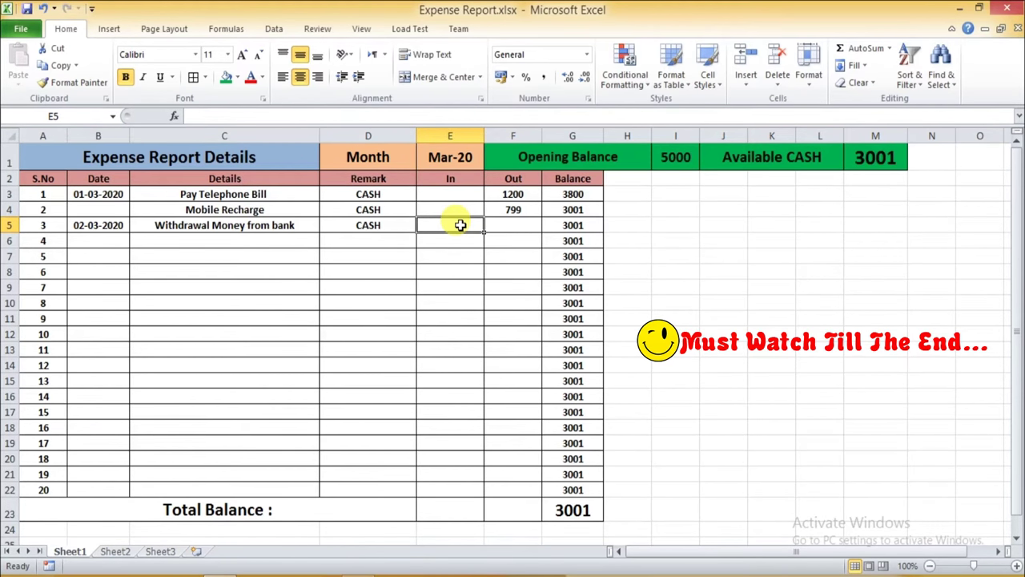
type("200")
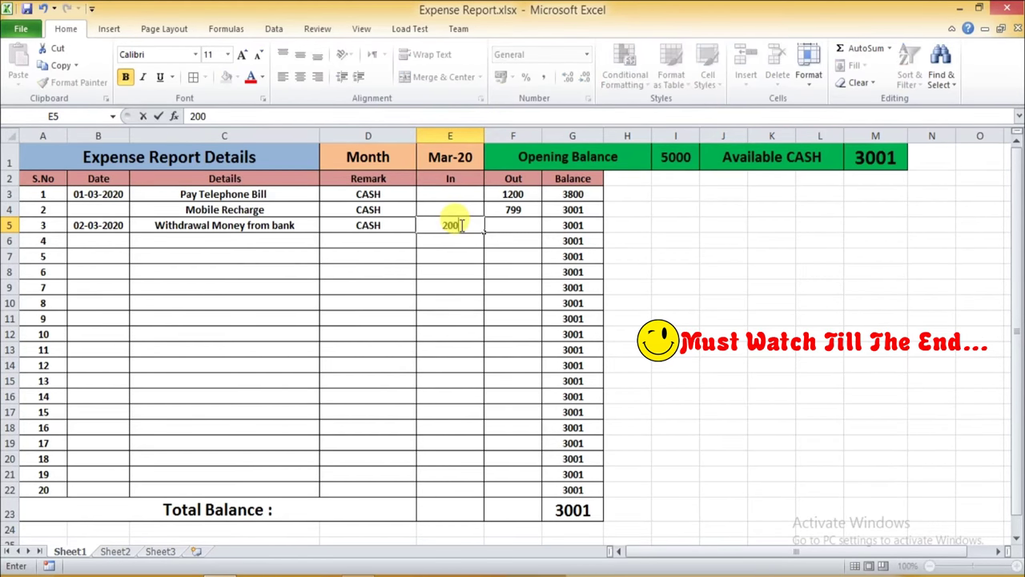
type("00")
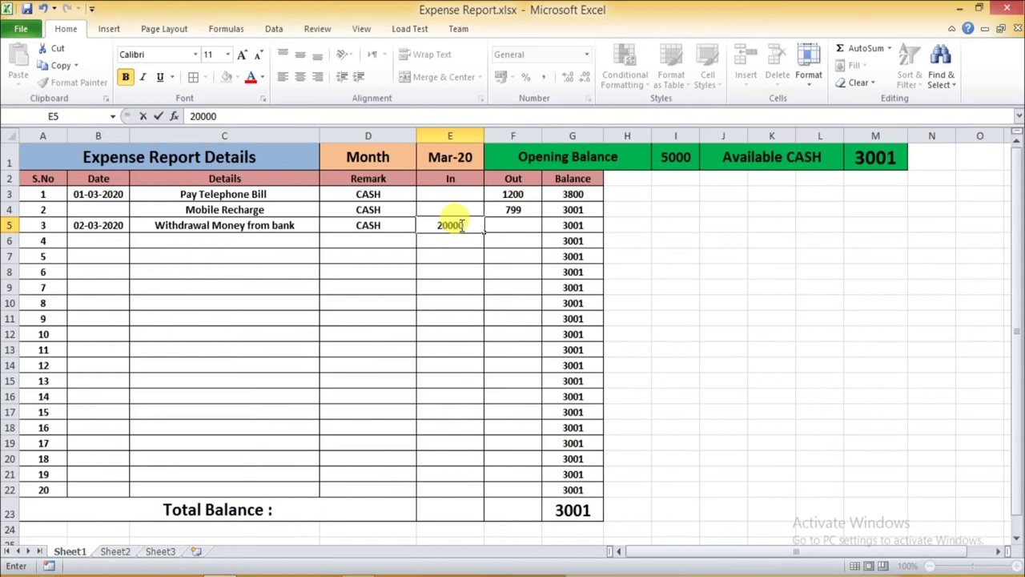
key("Return")
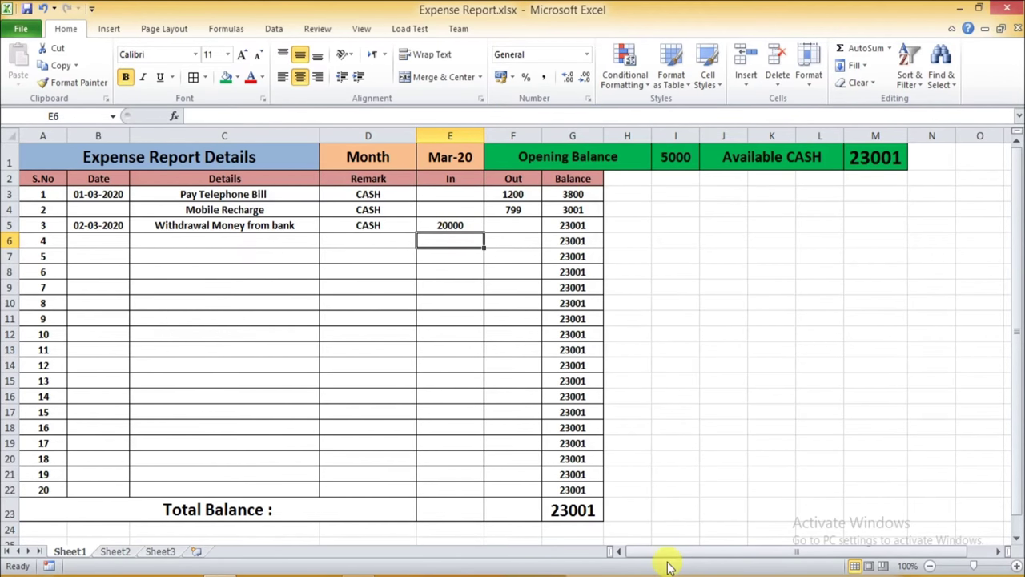
left_click(569, 515)
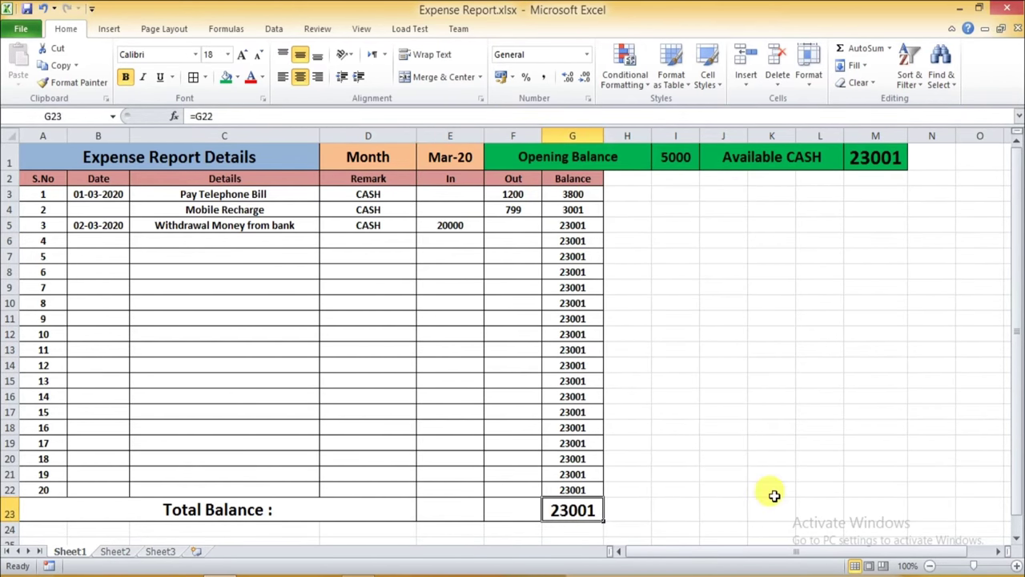
left_click(878, 170)
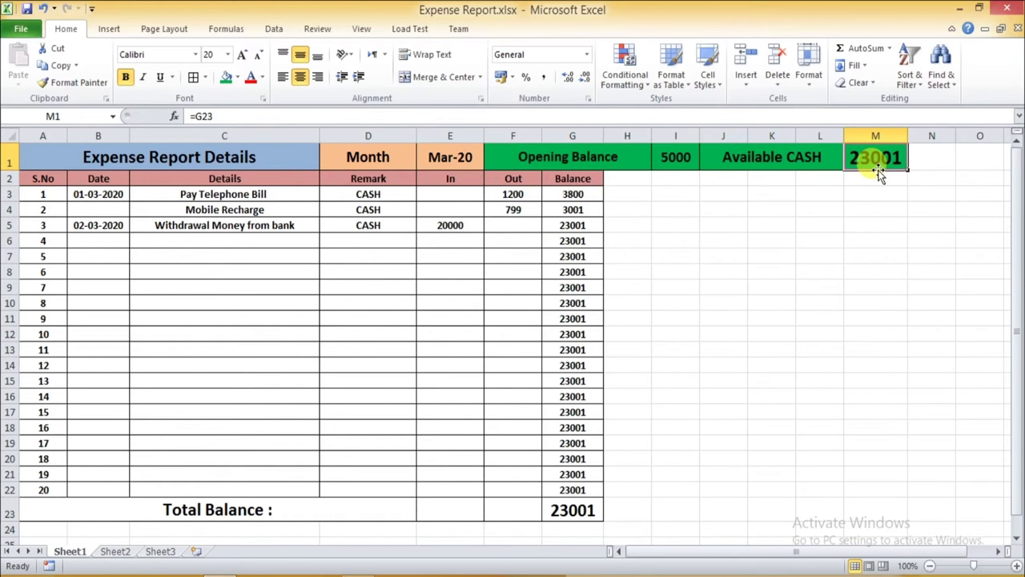
left_click(740, 387)
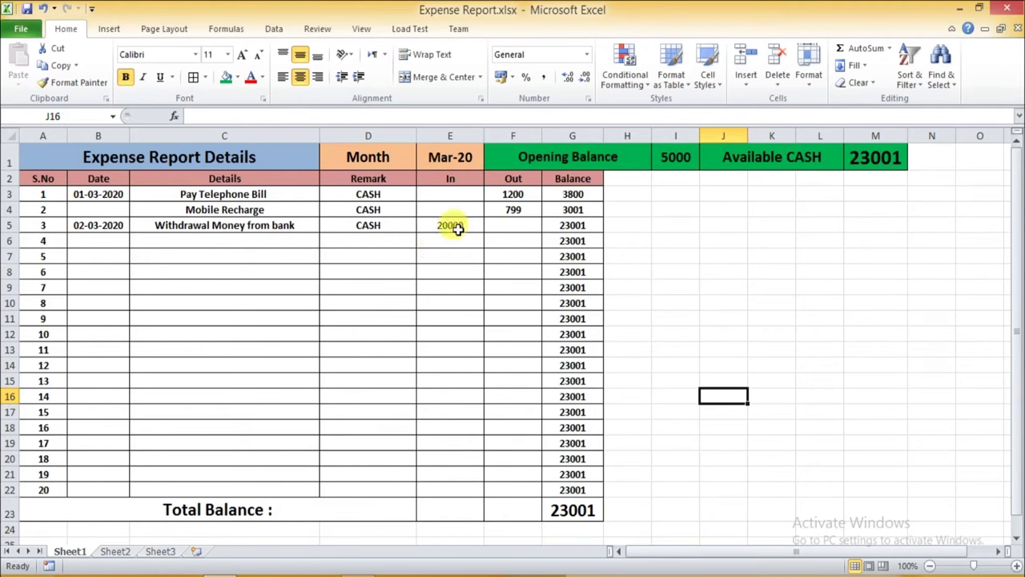
left_click(443, 180)
key("shift+Down")
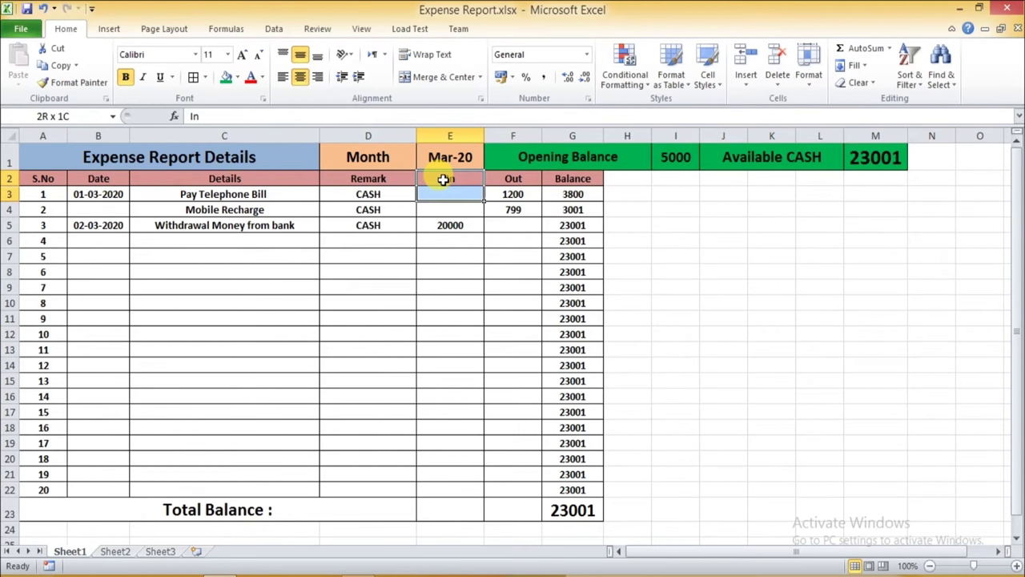
key("shift+Down")
key("shift+Down")
key("shift+Down")
key("shift+Down")
key("shift+Down")
key("shift+Down")
key("shift+Down")
key("shift+Down")
key("shift+Down")
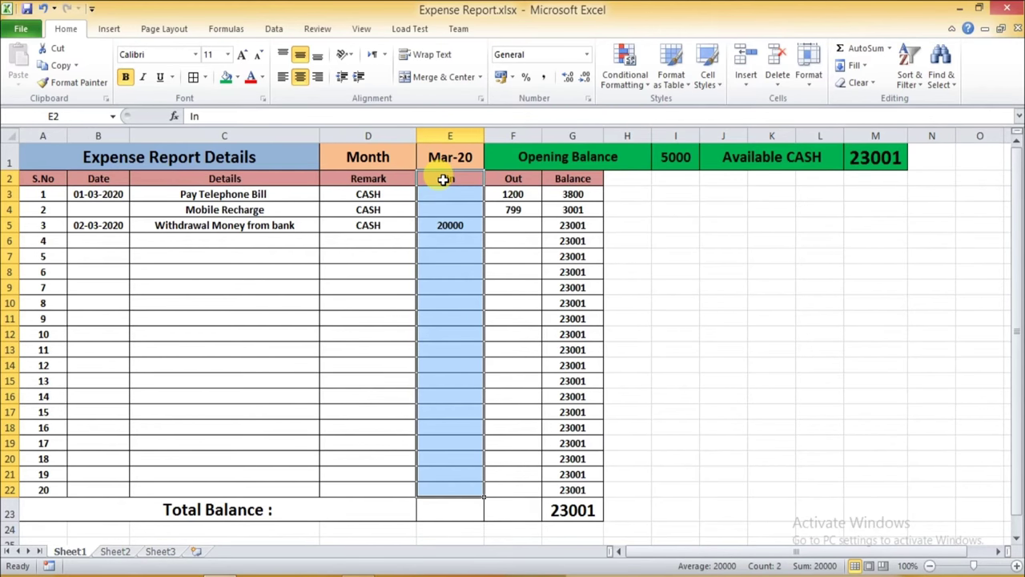
left_click(514, 181)
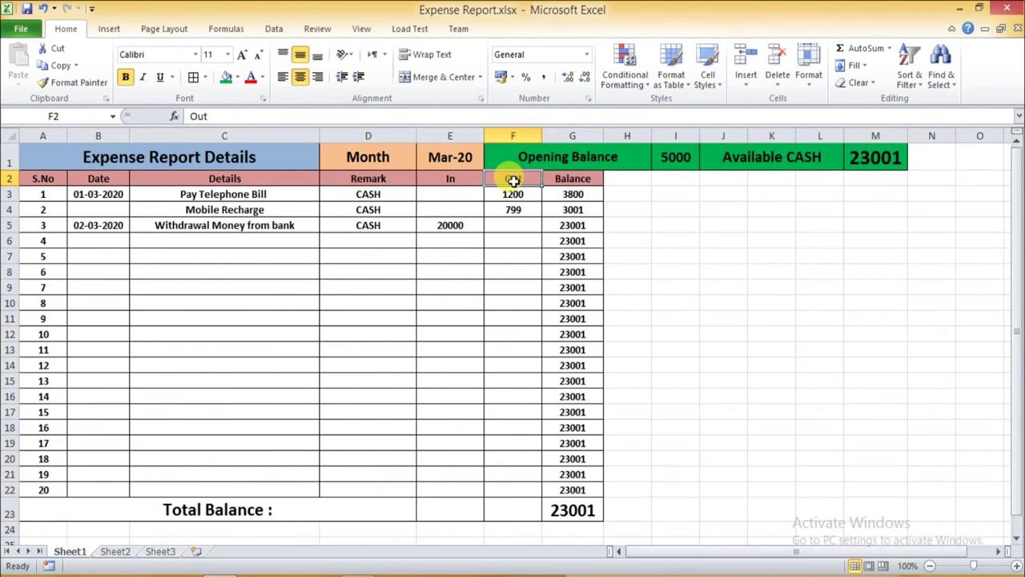
key("shift+Down")
key("shift+Down")
key("shift+Down")
key("shift+Down")
key("shift+Down")
key("shift+Down")
key("shift+Down")
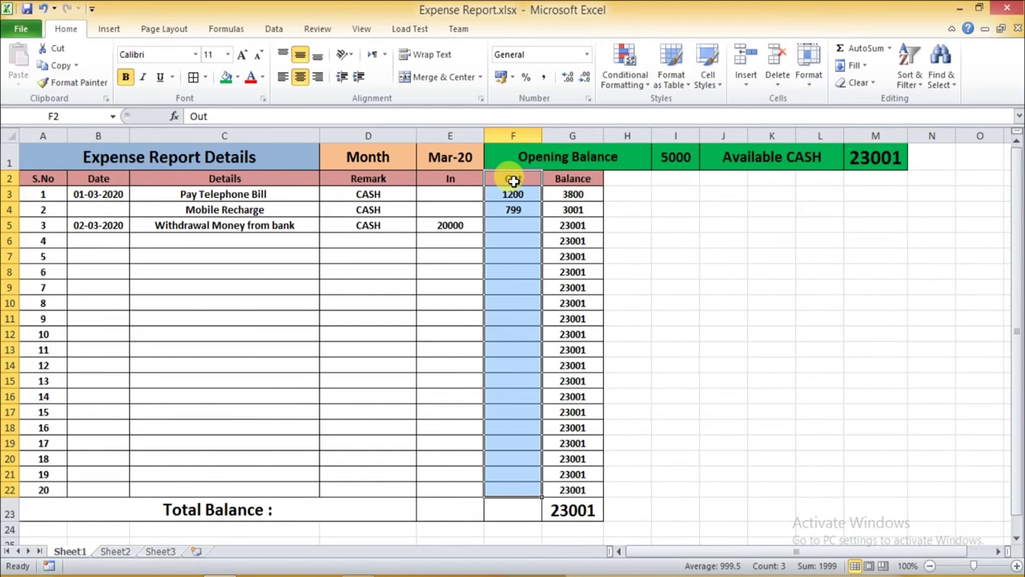
left_click(241, 252)
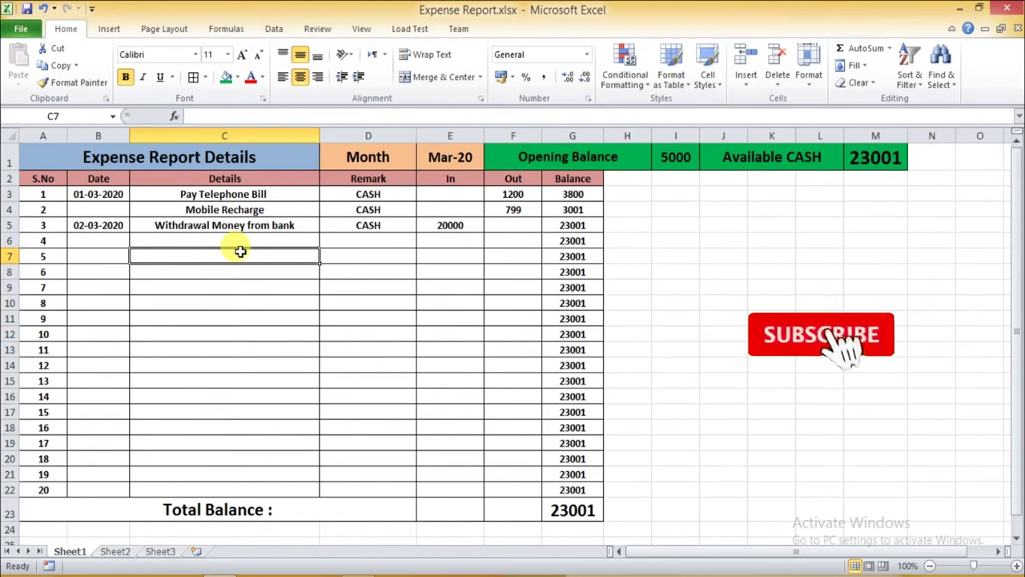
left_click(355, 240)
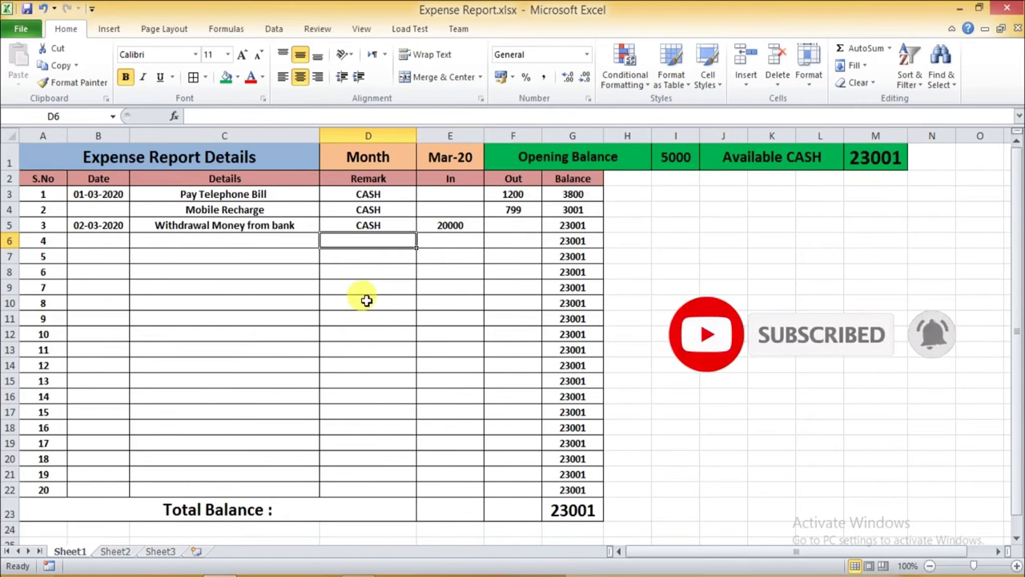
left_click(221, 269)
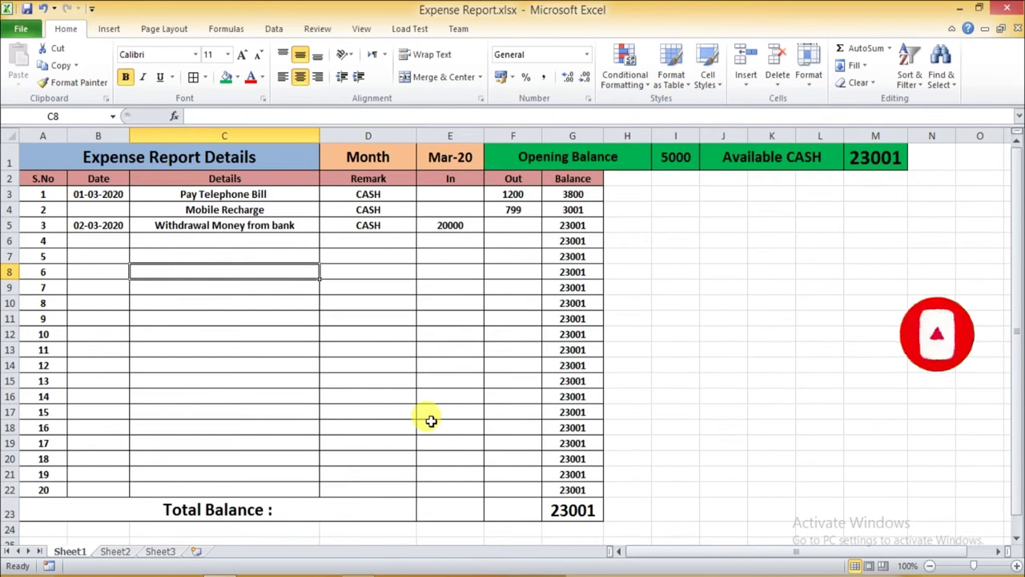
left_click(338, 507)
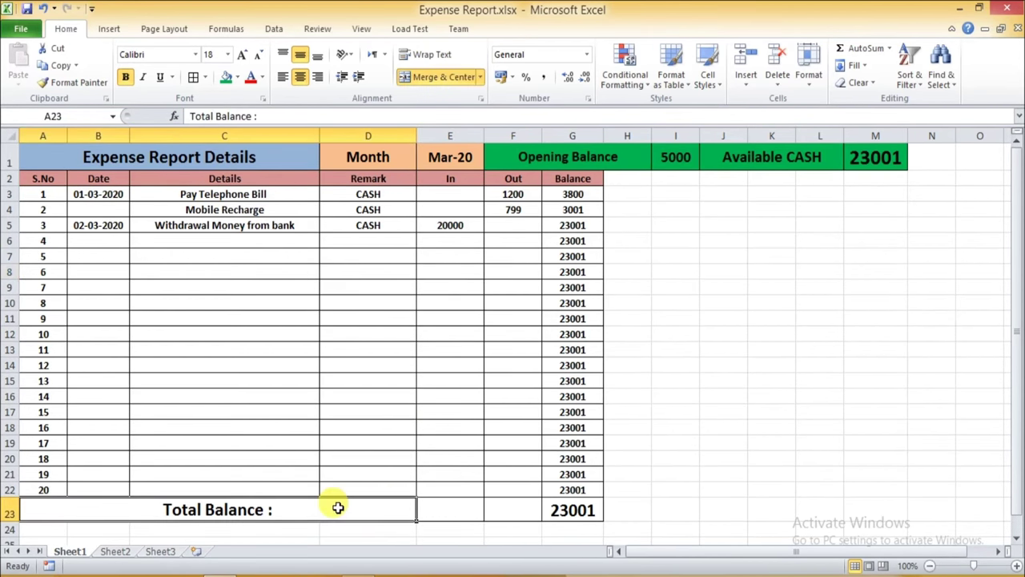
left_click(575, 510)
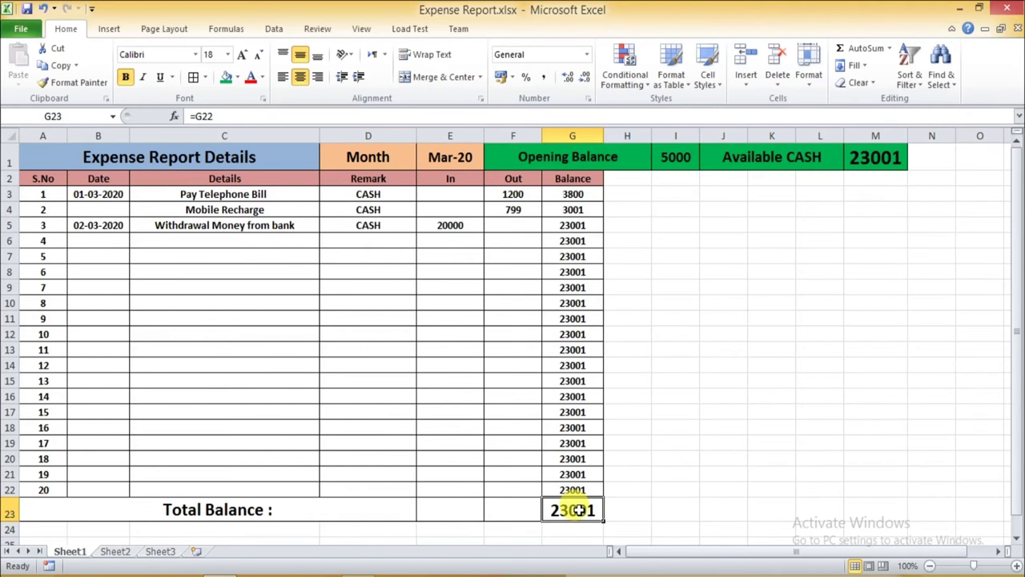
left_click(514, 510)
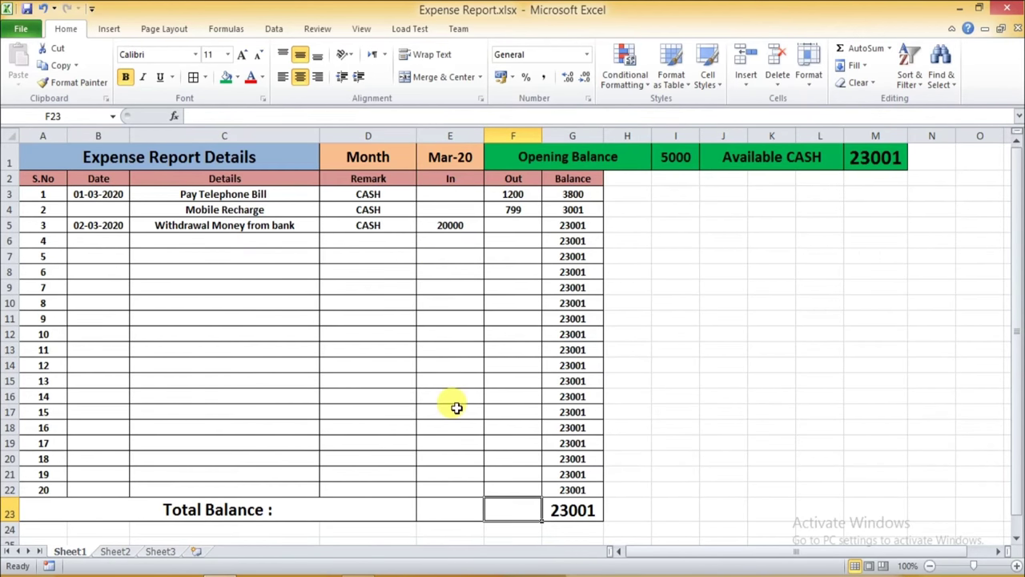
left_click(451, 510)
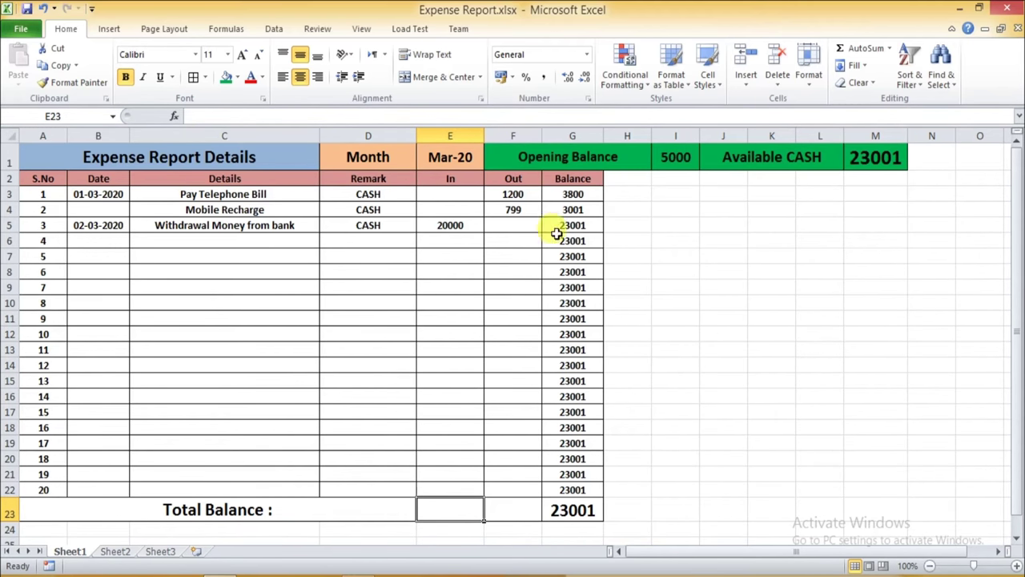
left_click(462, 195)
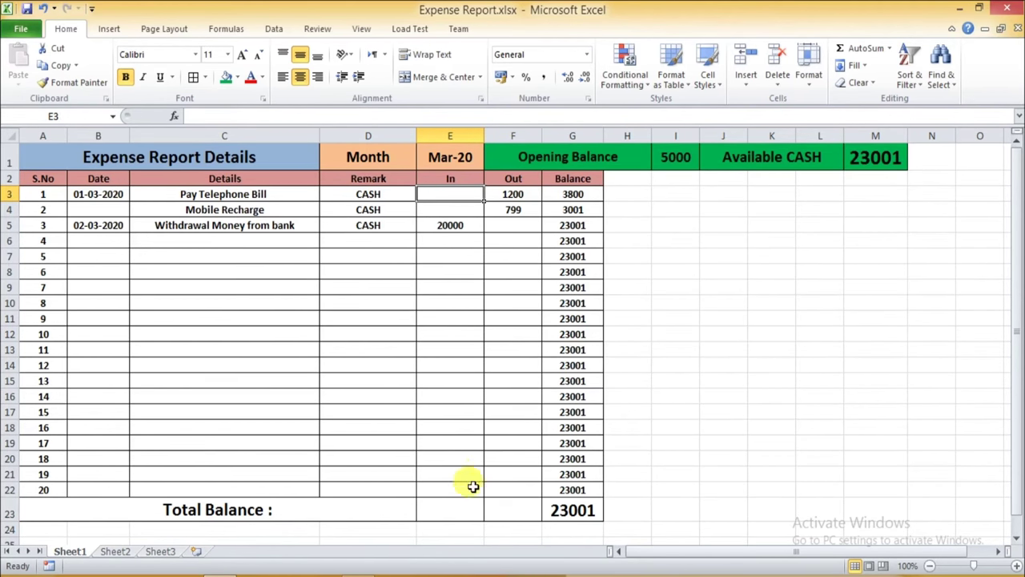
left_click(453, 511)
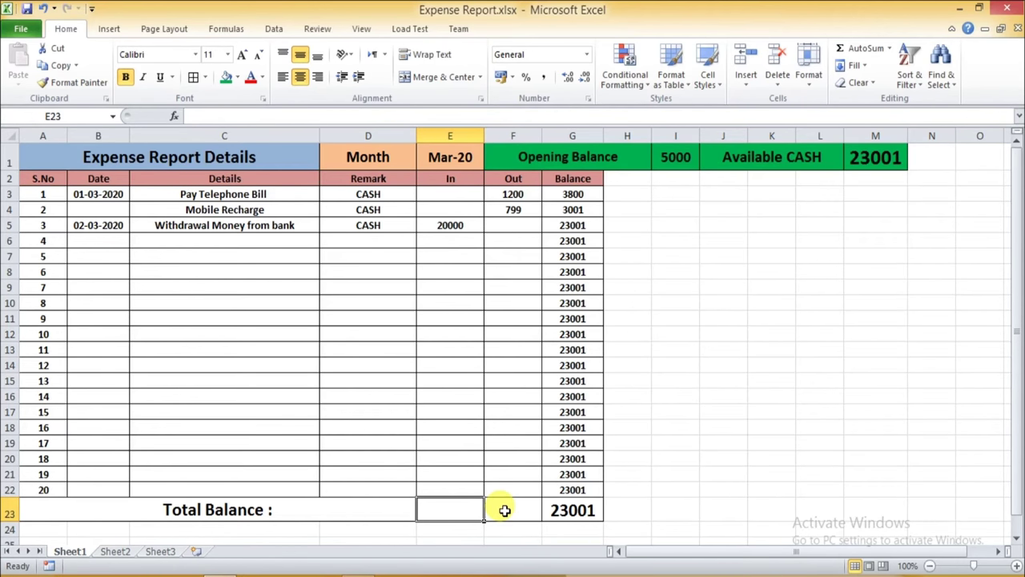
left_click(504, 510)
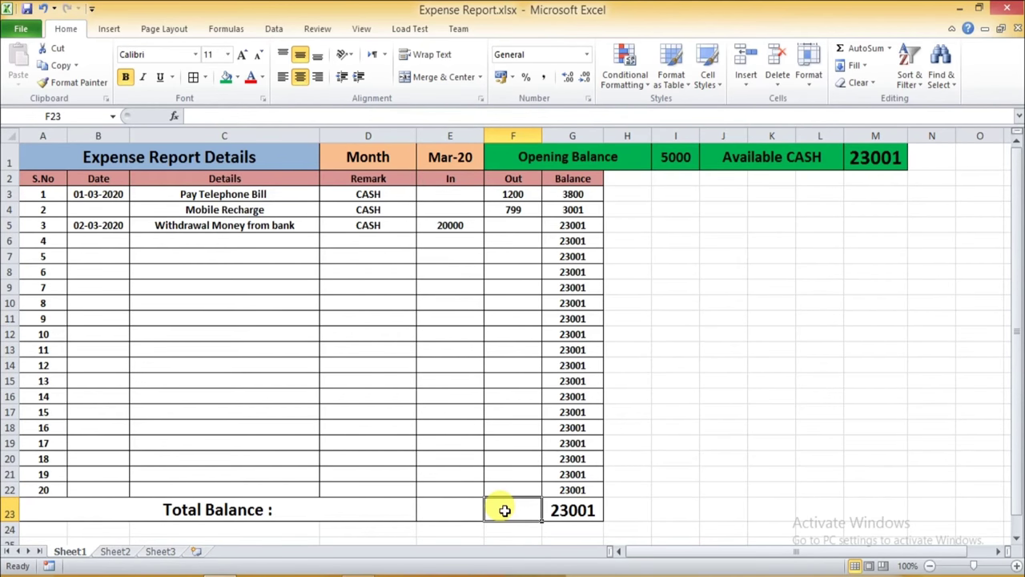
left_click(454, 510)
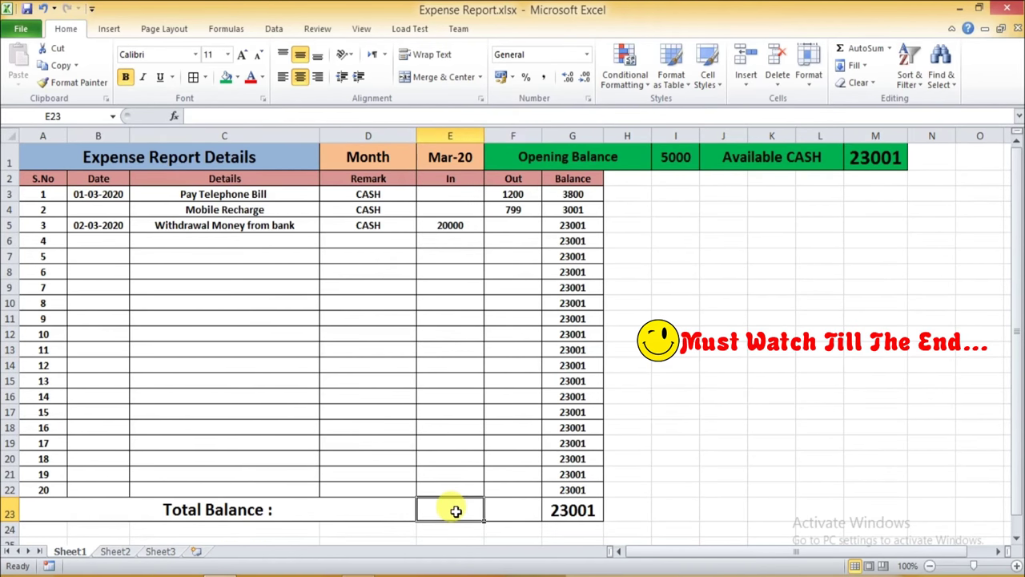
left_click(524, 507)
left_click(889, 275)
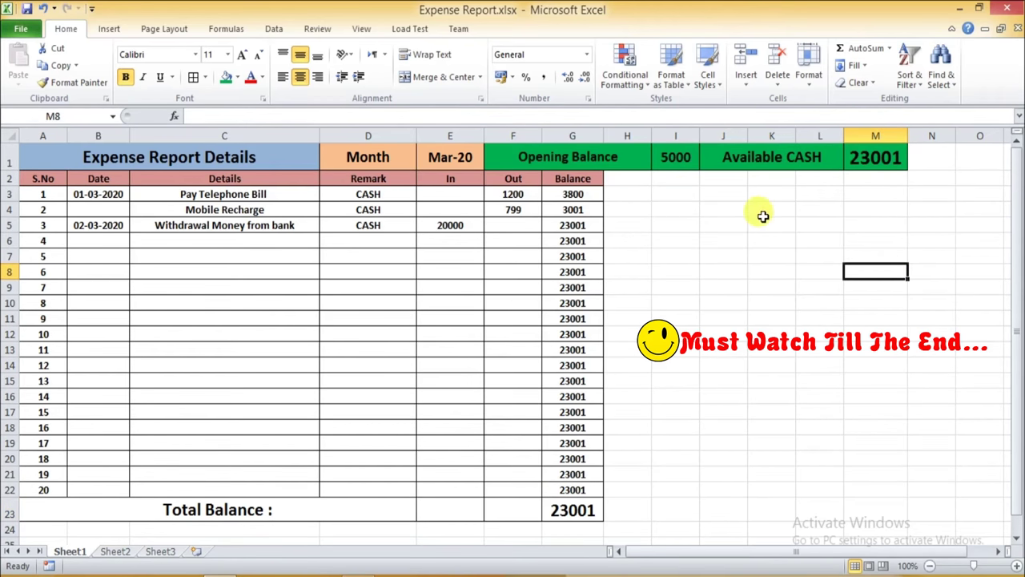
left_click(873, 157)
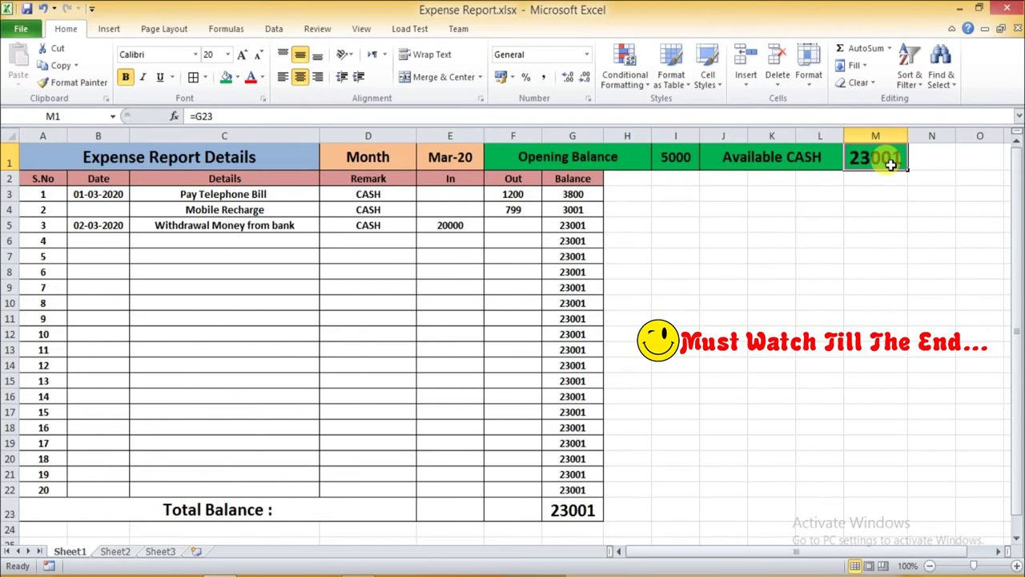
left_click(969, 304)
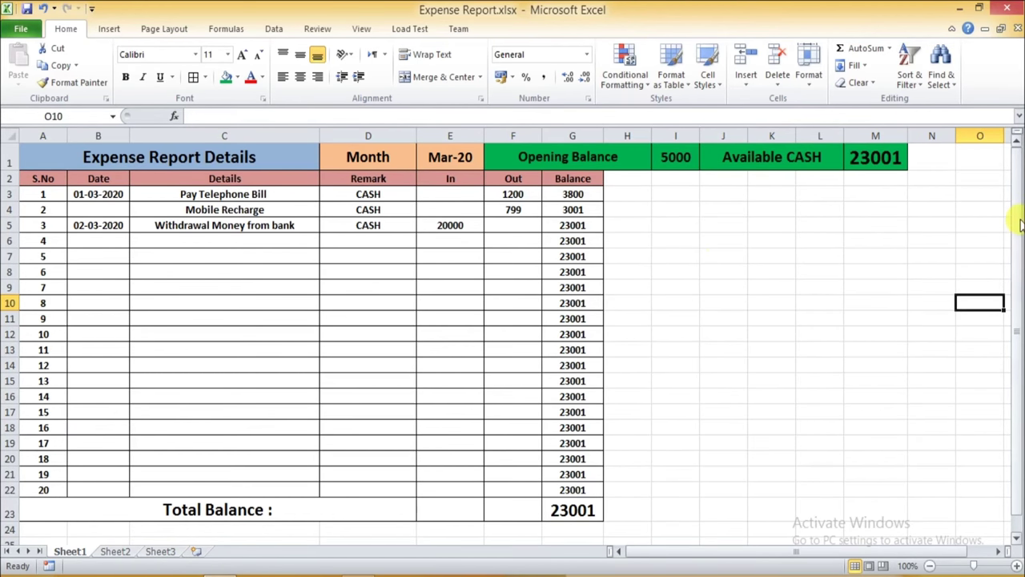
left_click_drag(1017, 227, 1018, 267)
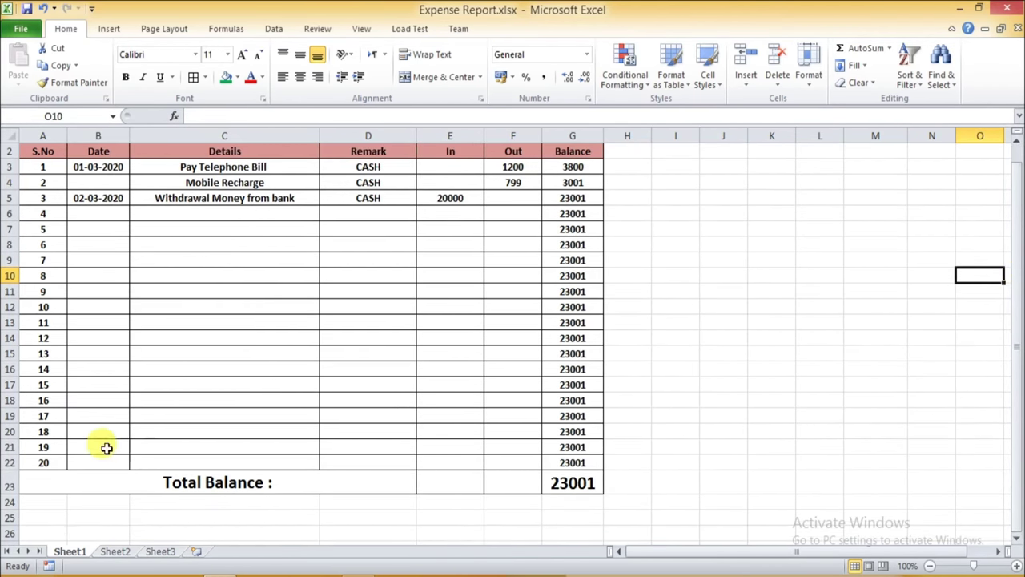
left_click(36, 463)
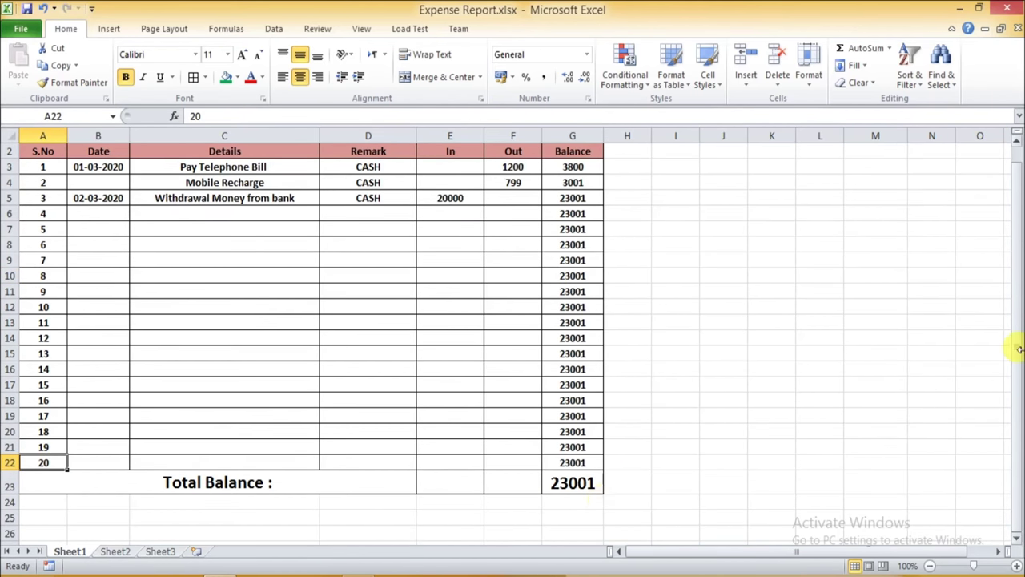
left_click_drag(1018, 350, 1018, 314)
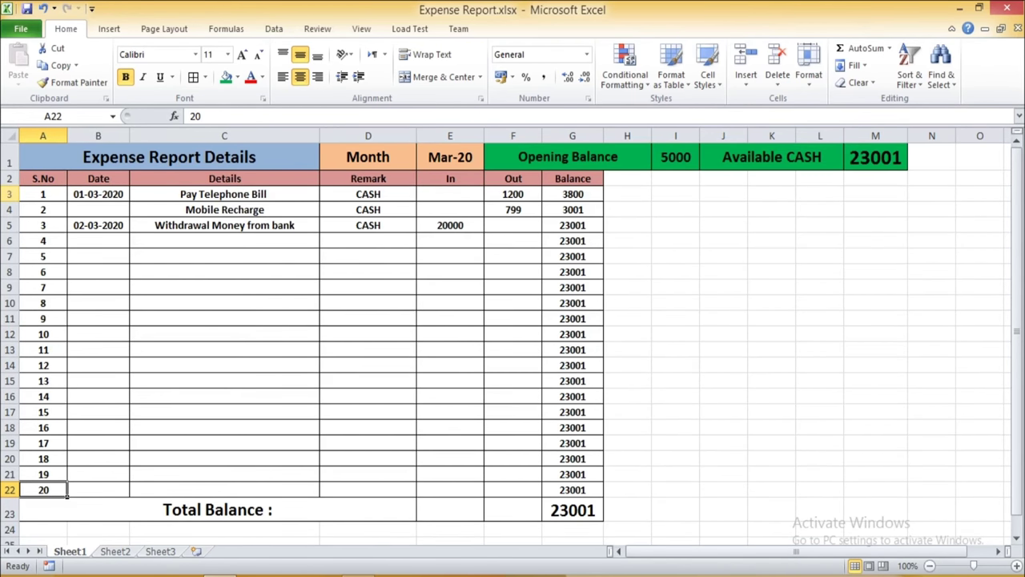
Freeze panes at row 3 so title and header rows 1–2 stay visible, then test by scrolling.
left_click(9, 194)
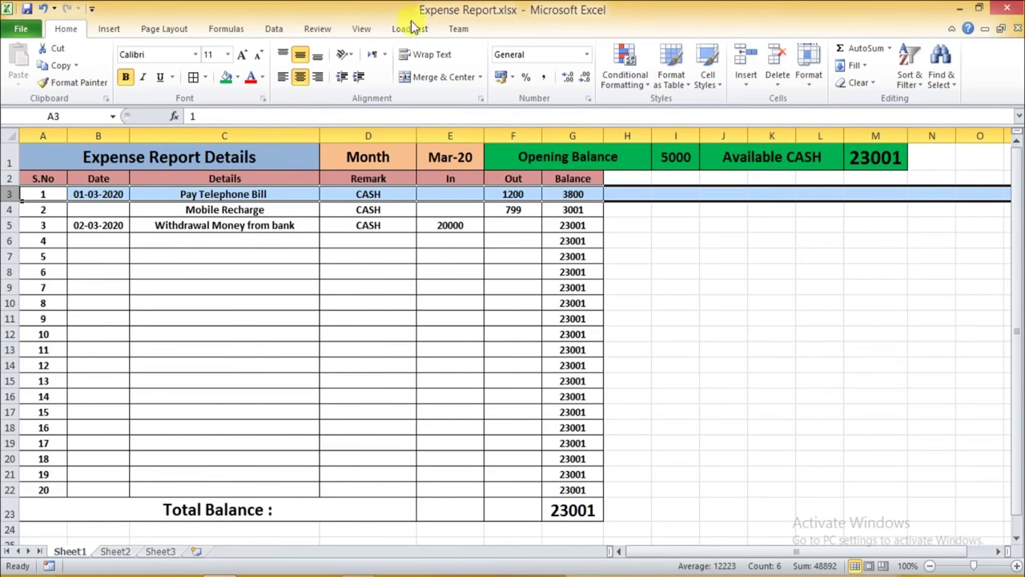
left_click(361, 30)
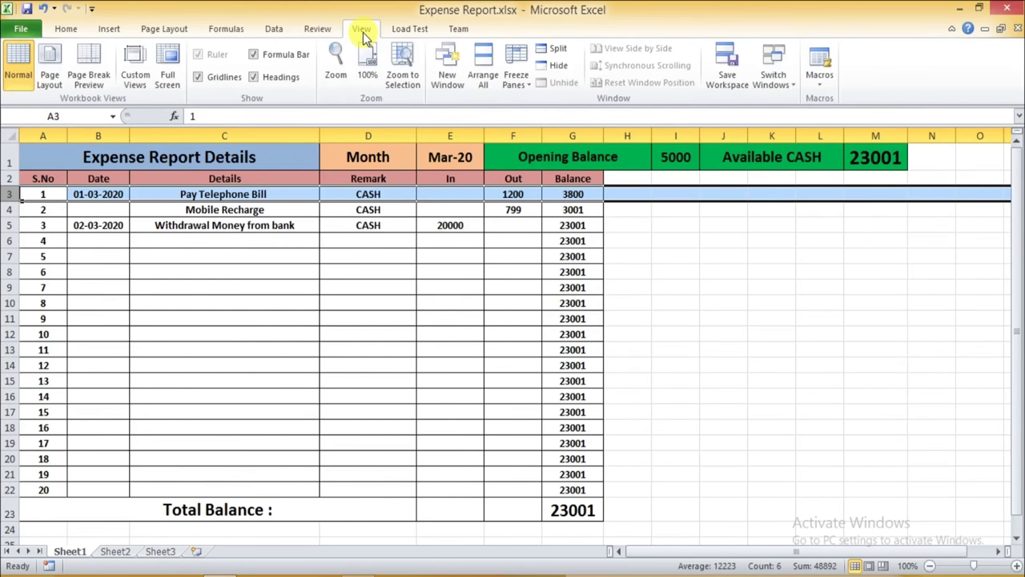
left_click(521, 80)
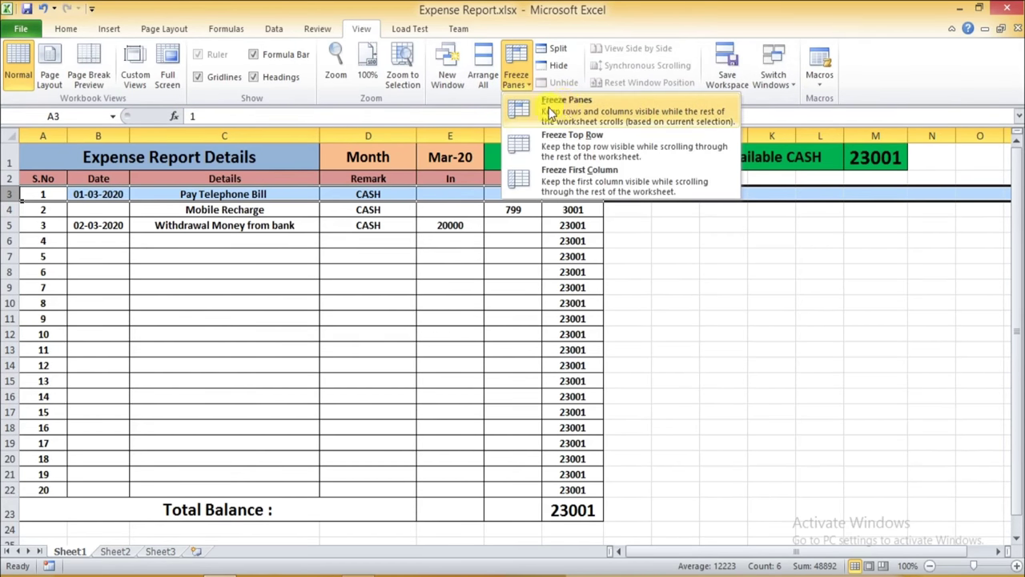
left_click(592, 108)
left_click(711, 270)
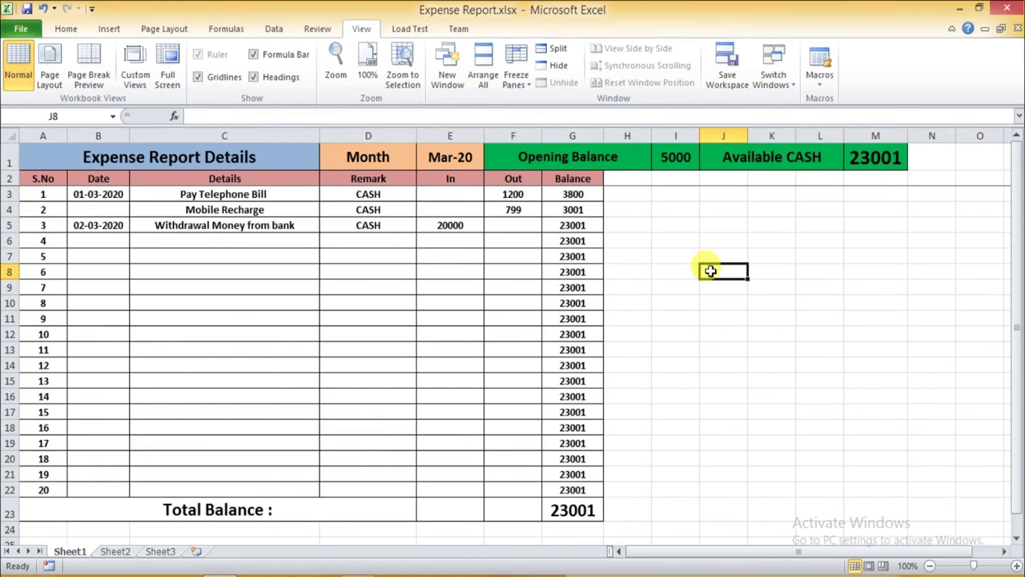
mouse_move(1017, 272)
left_mouse_down()
mouse_move(1021, 327)
mouse_move(1021, 312)
left_mouse_up()
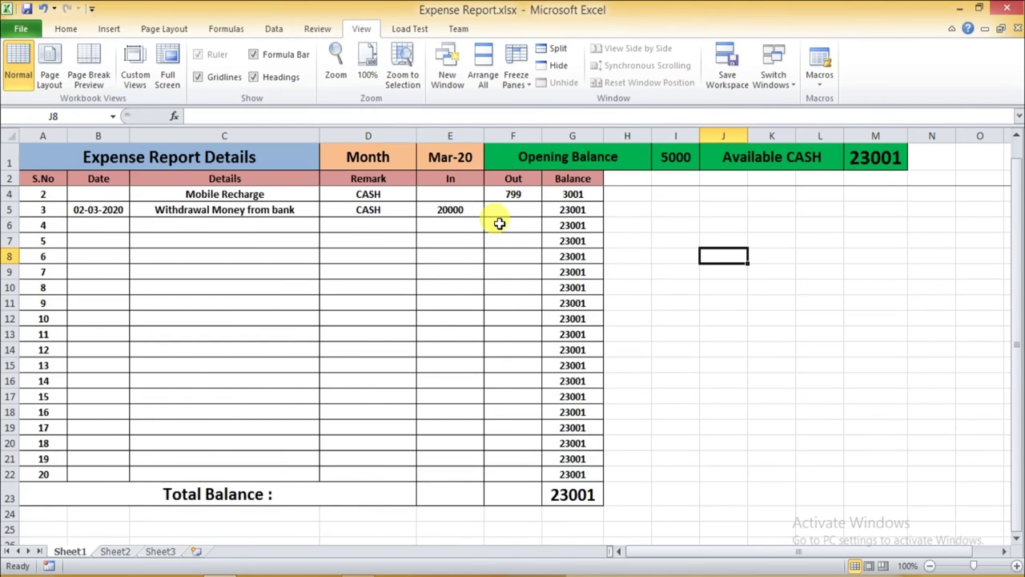
Save the Expense Report workbook with Ctrl+S.
key("ctrl+s")
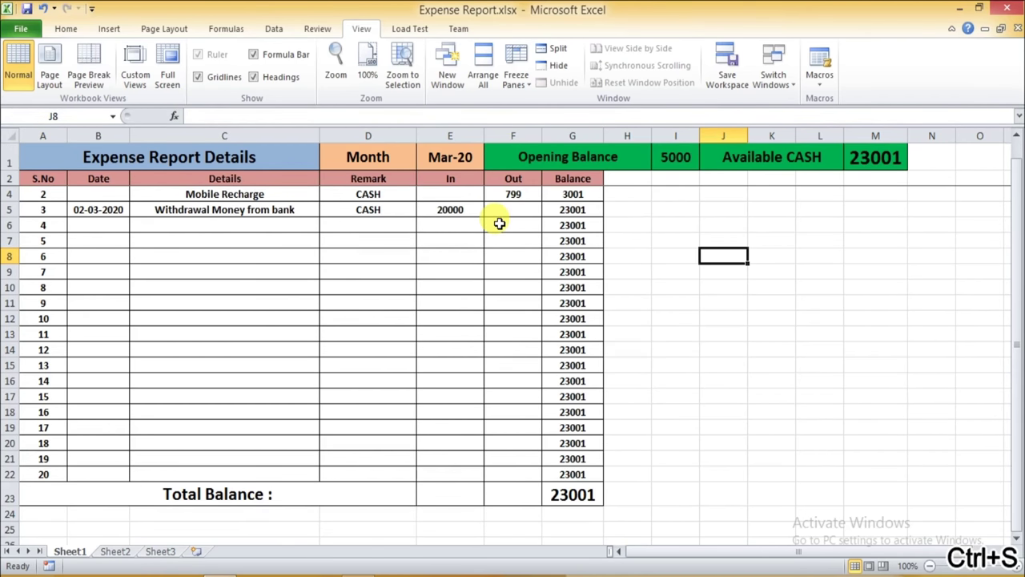